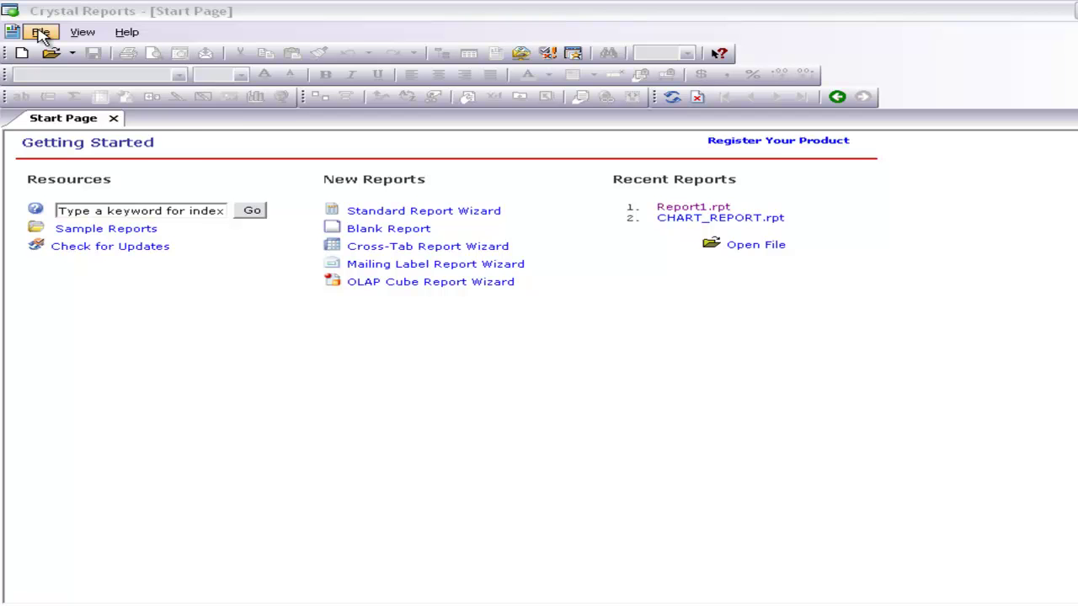
Start a new standard report with the Standard Report Creation Wizard.
{"action": "left_click", "coordinate": [40, 32]}
{"action": "mouse_move", "coordinate": [49, 53]}
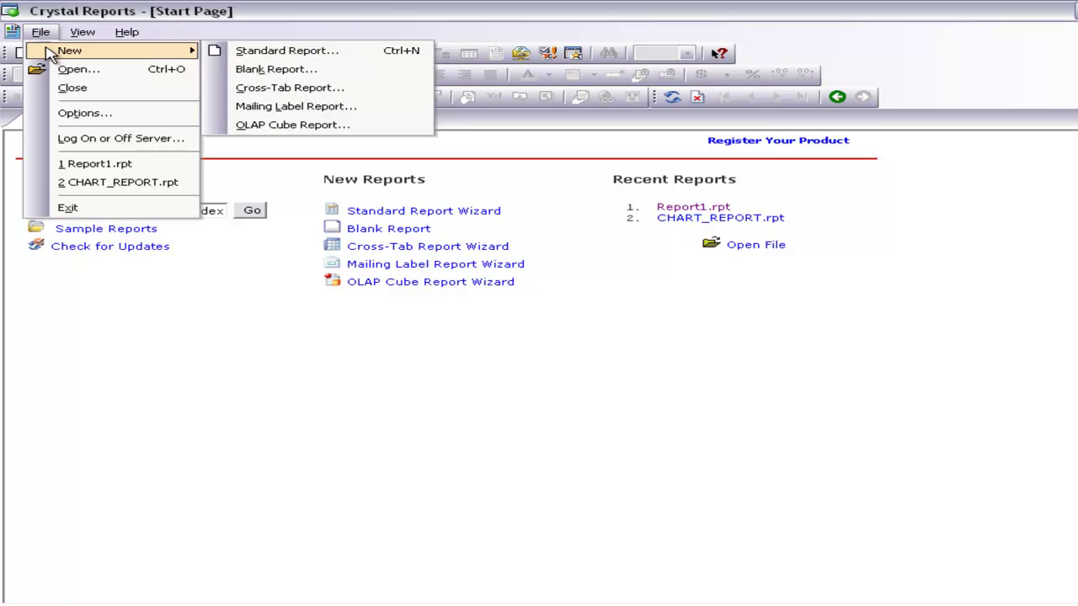
{"action": "left_click", "coordinate": [232, 54]}
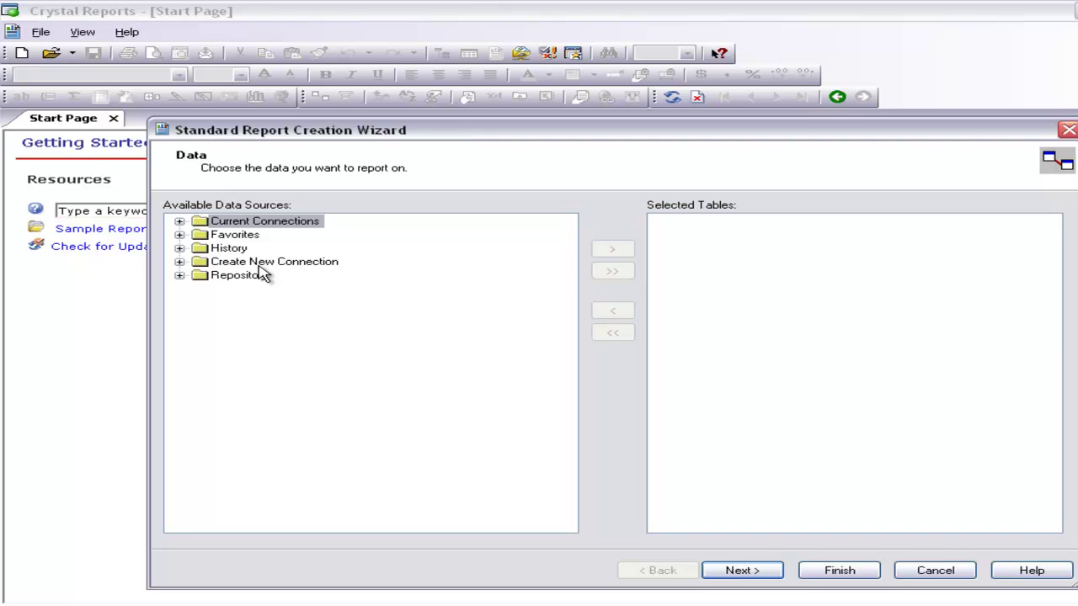
Create a new ODBC (RDO) connection to the Nortwind data source, finishing without changing the connection information.
{"action": "double_click", "coordinate": [259, 265]}
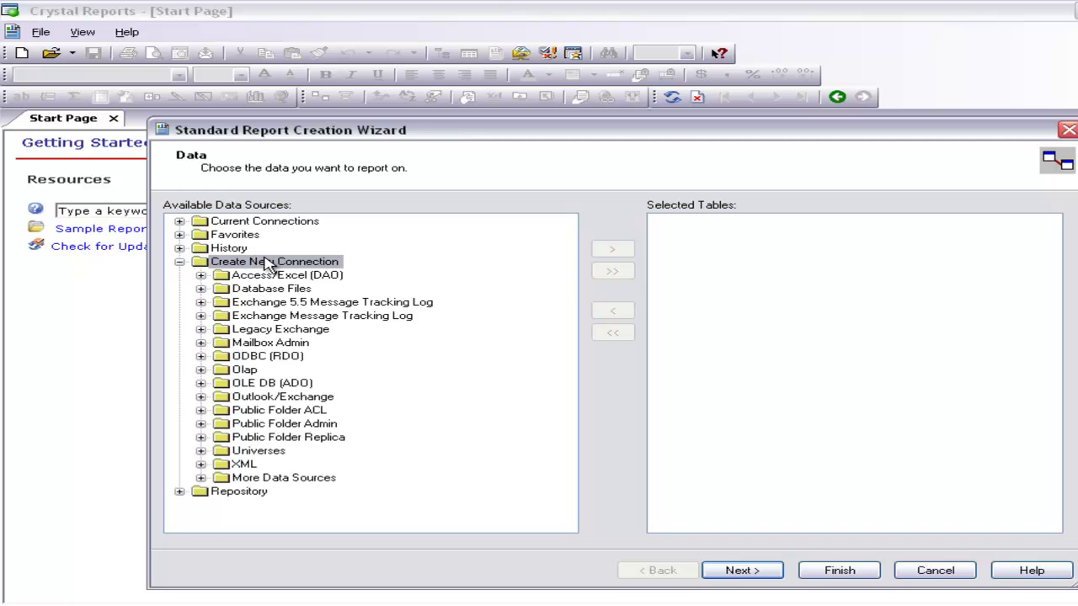
{"action": "double_click", "coordinate": [281, 357]}
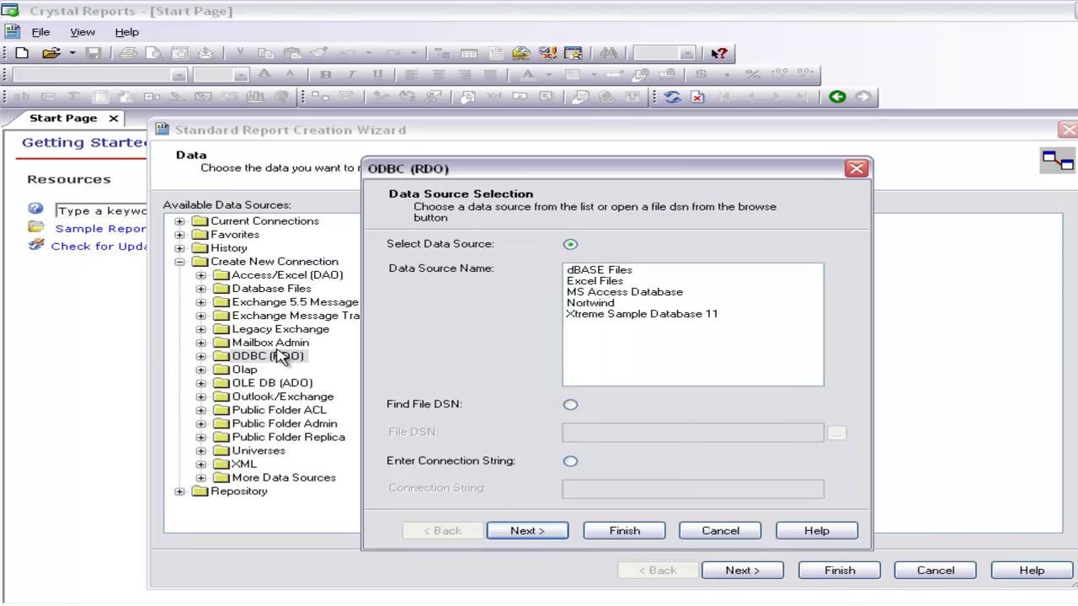
{"action": "left_click", "coordinate": [593, 305]}
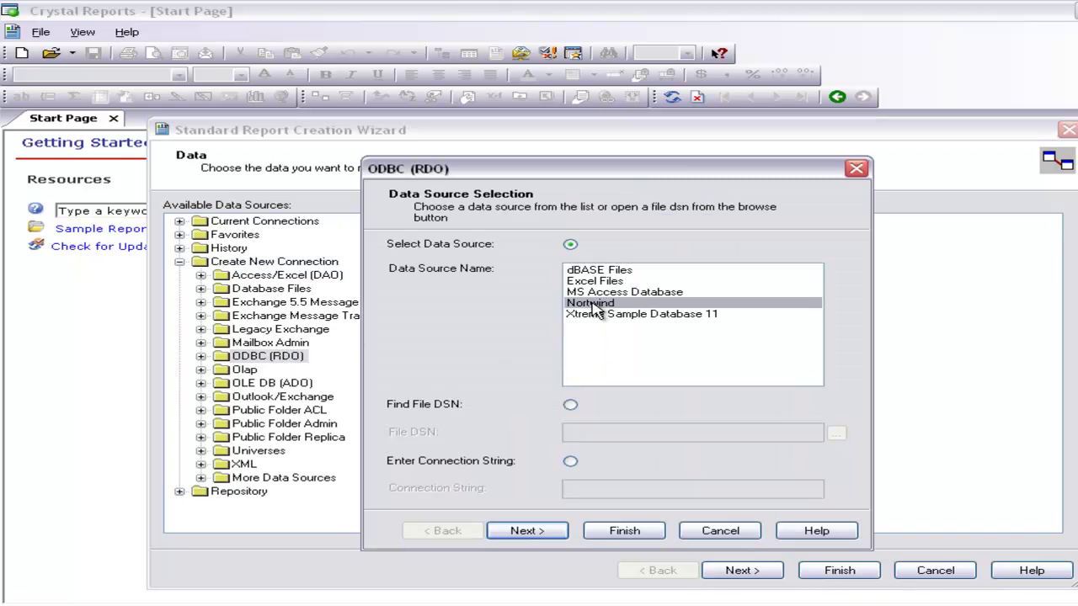
{"action": "left_click", "coordinate": [526, 531]}
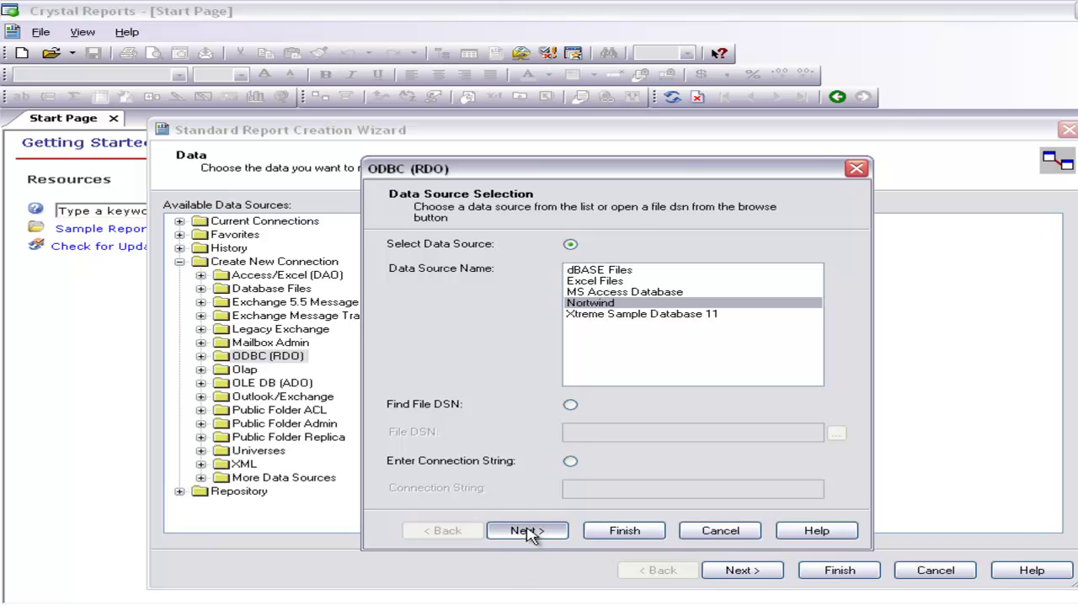
{"action": "left_click", "coordinate": [640, 531]}
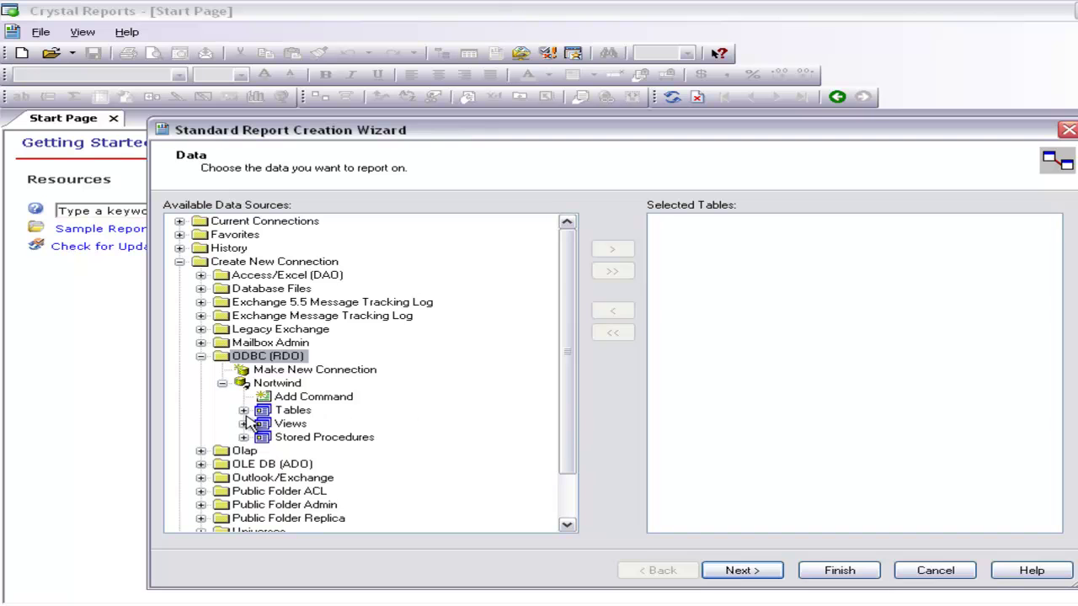
Add the Customers, Orders and Order Details tables of the Nortwind connection to the report's selected tables.
{"action": "left_click", "coordinate": [243, 410]}
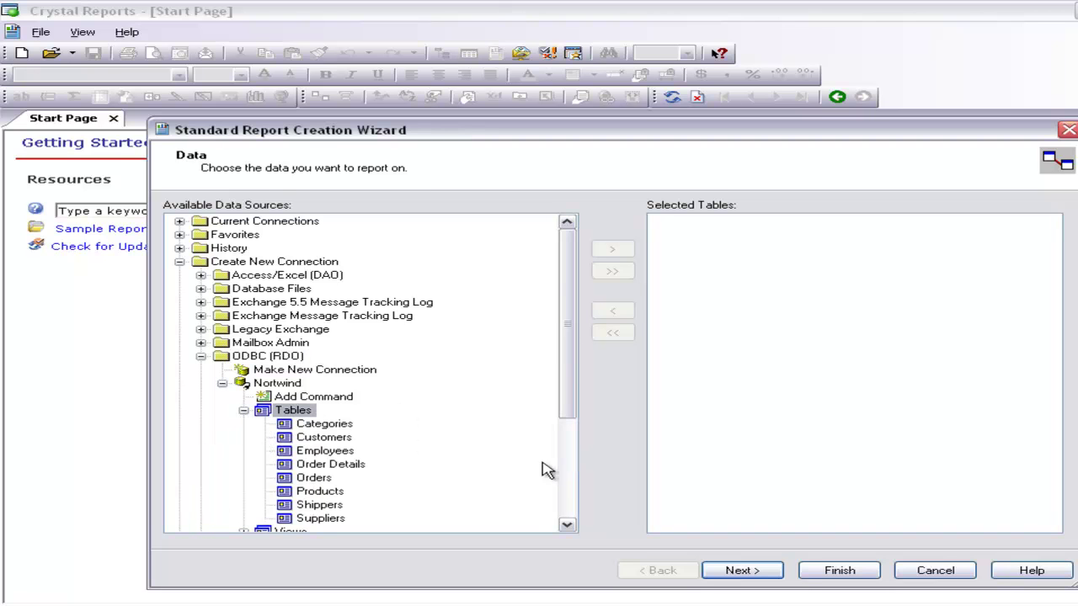
{"action": "left_click", "coordinate": [339, 439]}
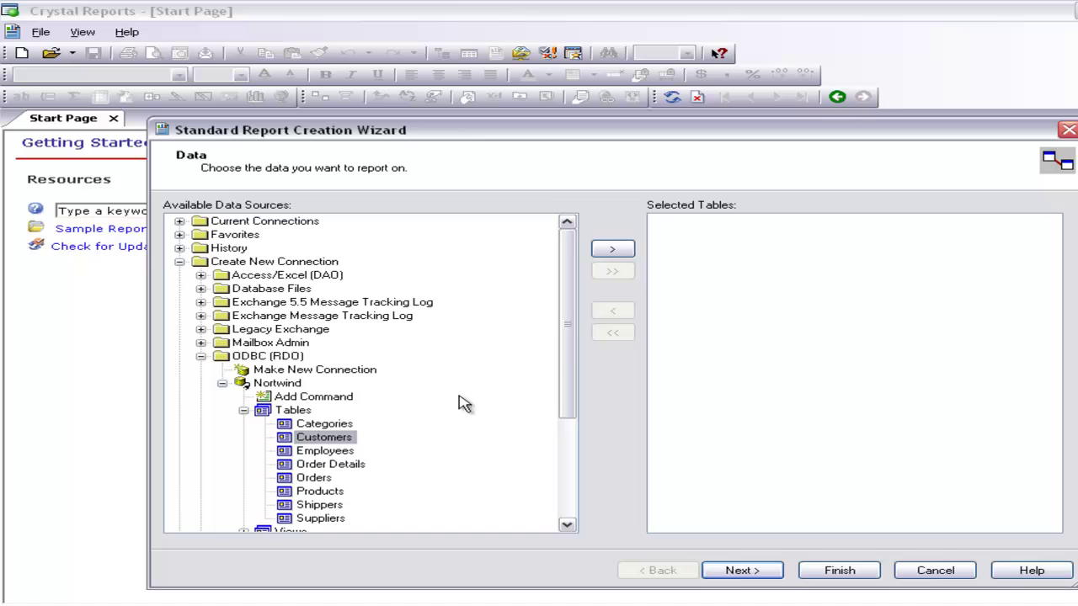
{"action": "left_click", "coordinate": [612, 251]}
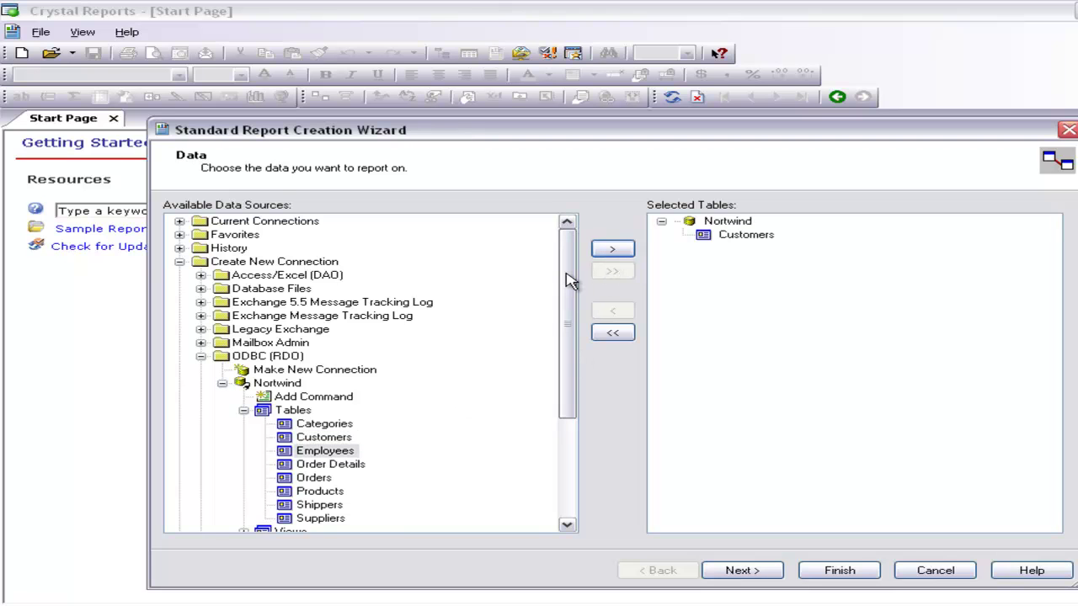
{"action": "left_click", "coordinate": [311, 479]}
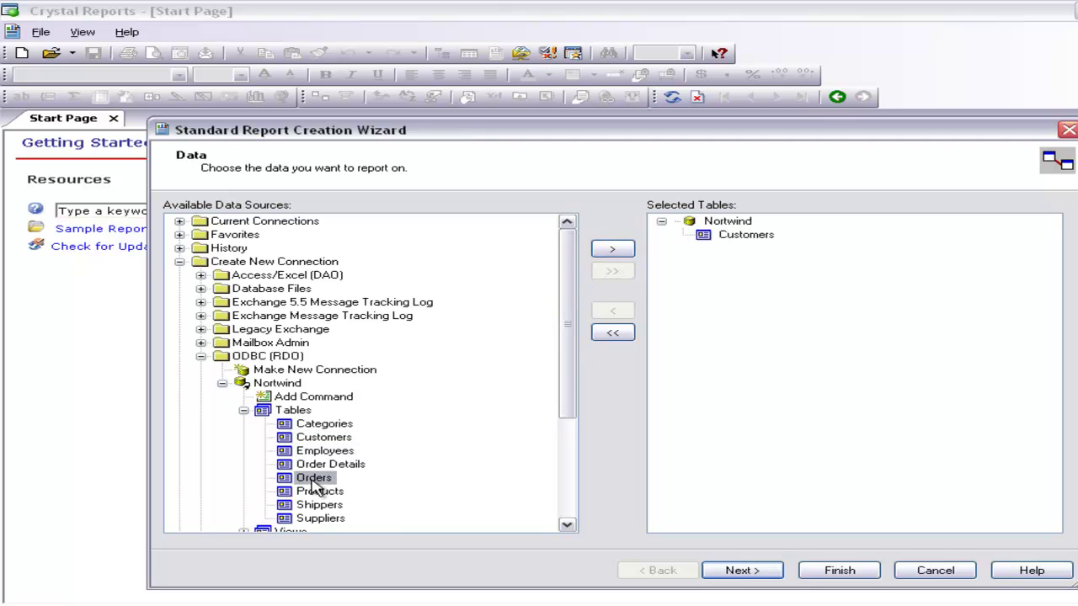
{"action": "left_click", "coordinate": [607, 253]}
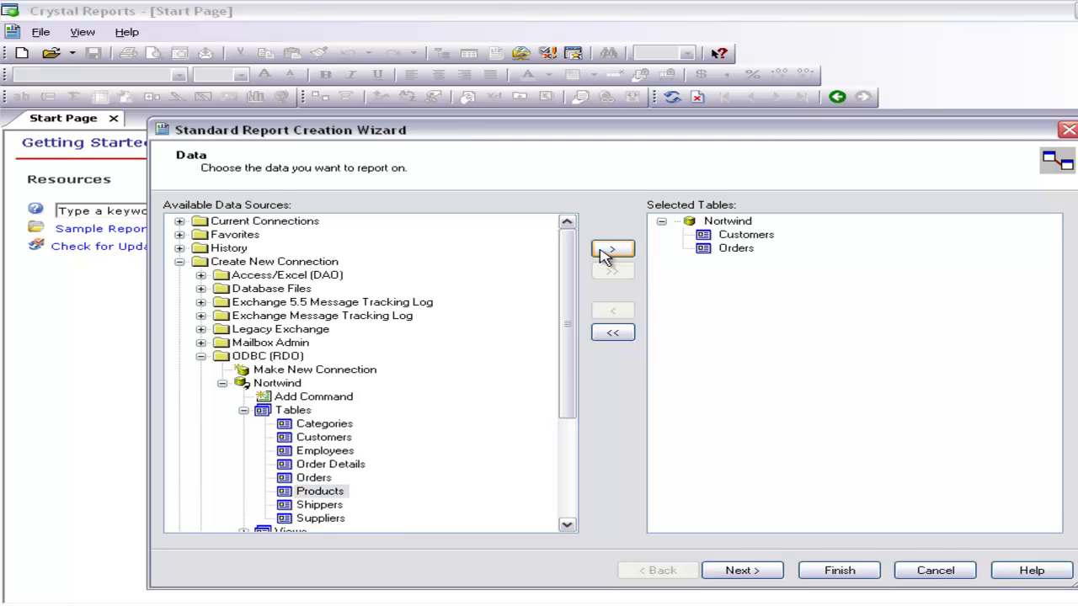
{"action": "left_click", "coordinate": [331, 466]}
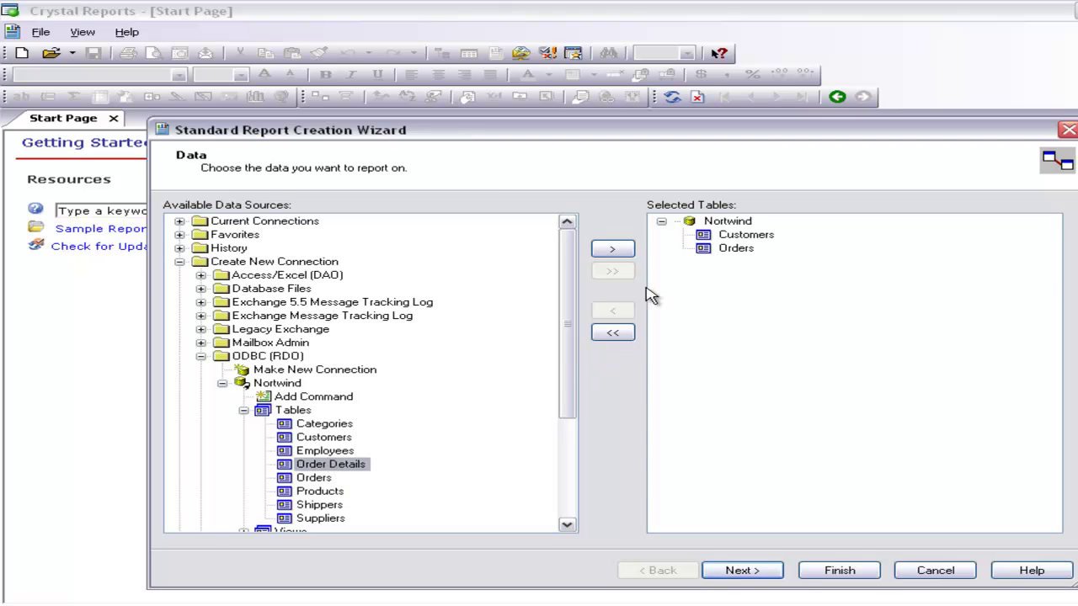
{"action": "left_click", "coordinate": [613, 249]}
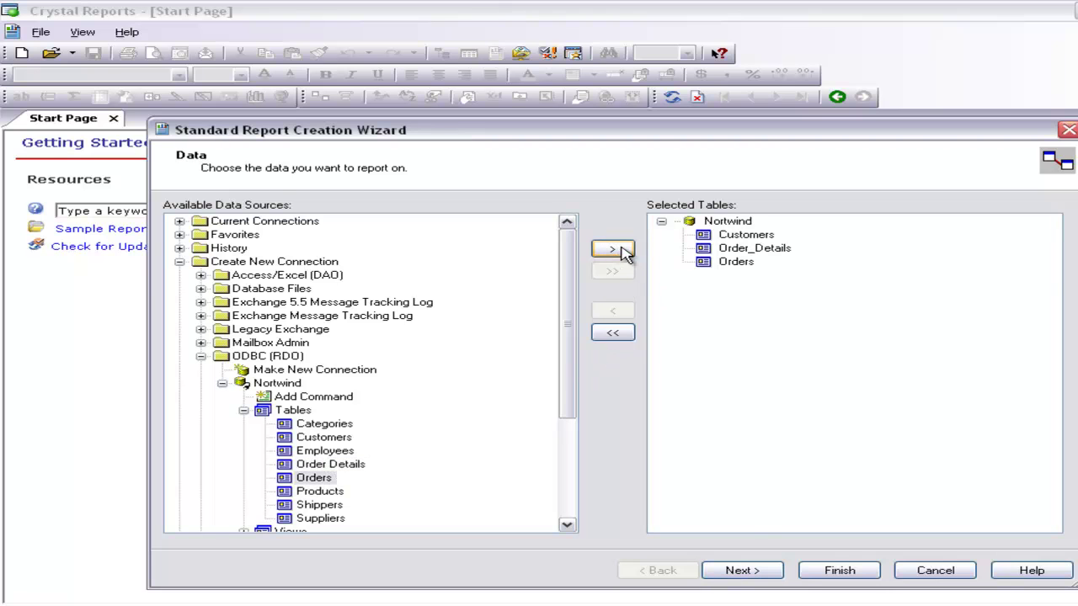
Proceed to table linking and enlarge the Customers, Orders and Order_Details boxes to show all their fields.
{"action": "left_click", "coordinate": [744, 571]}
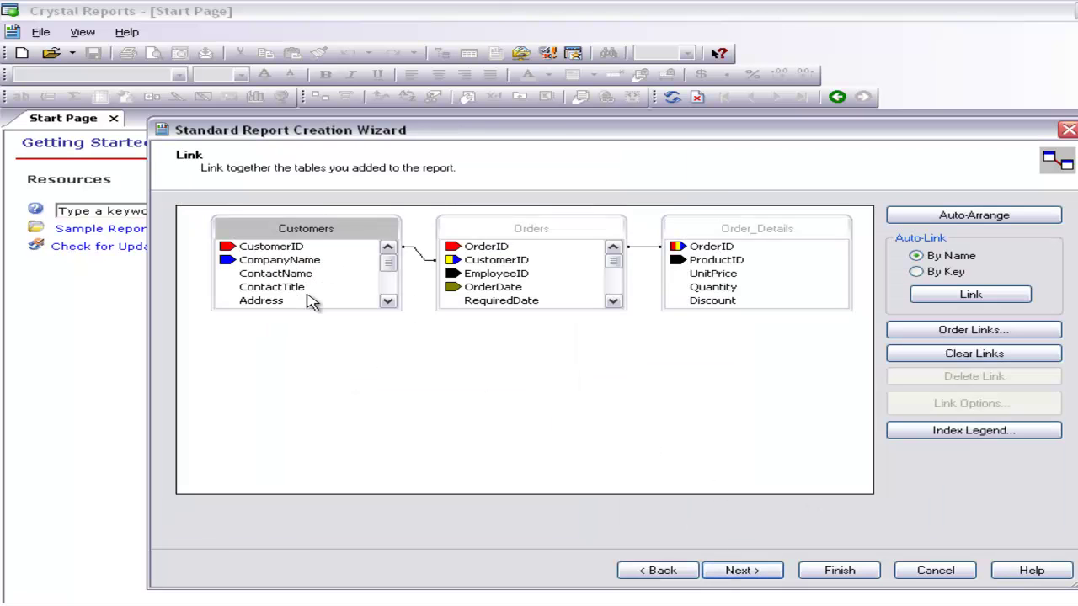
{"action": "left_click_drag", "start_coordinate": [310, 312], "coordinate": [290, 488]}
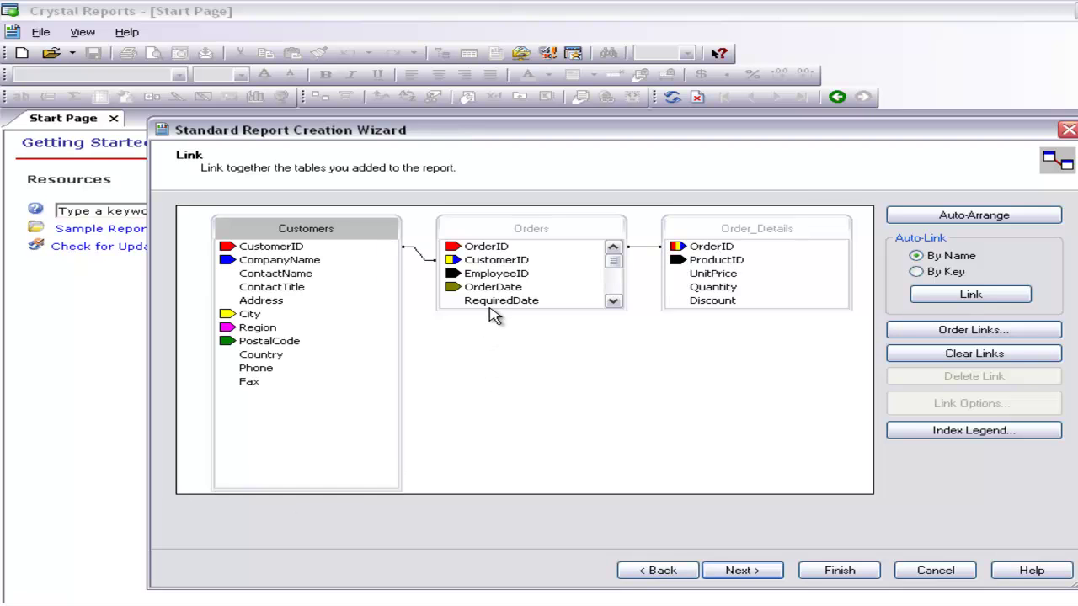
{"action": "left_click_drag", "start_coordinate": [480, 310], "coordinate": [487, 482]}
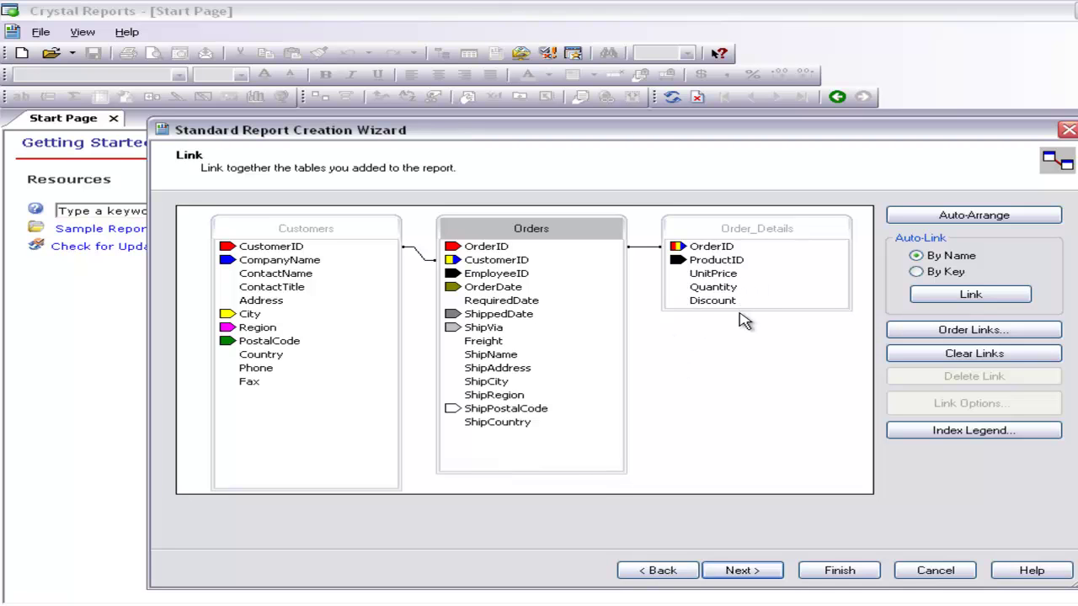
{"action": "left_click_drag", "start_coordinate": [733, 309], "coordinate": [720, 456]}
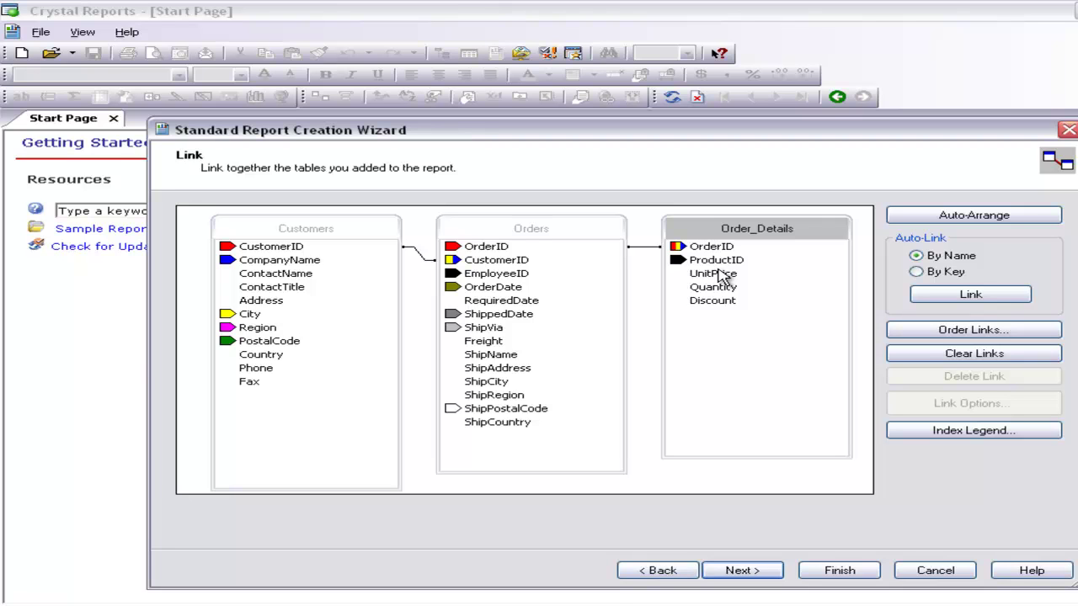
Accept the automatic table links and add CompanyName from Customers to the fields to display.
{"action": "left_click", "coordinate": [738, 573]}
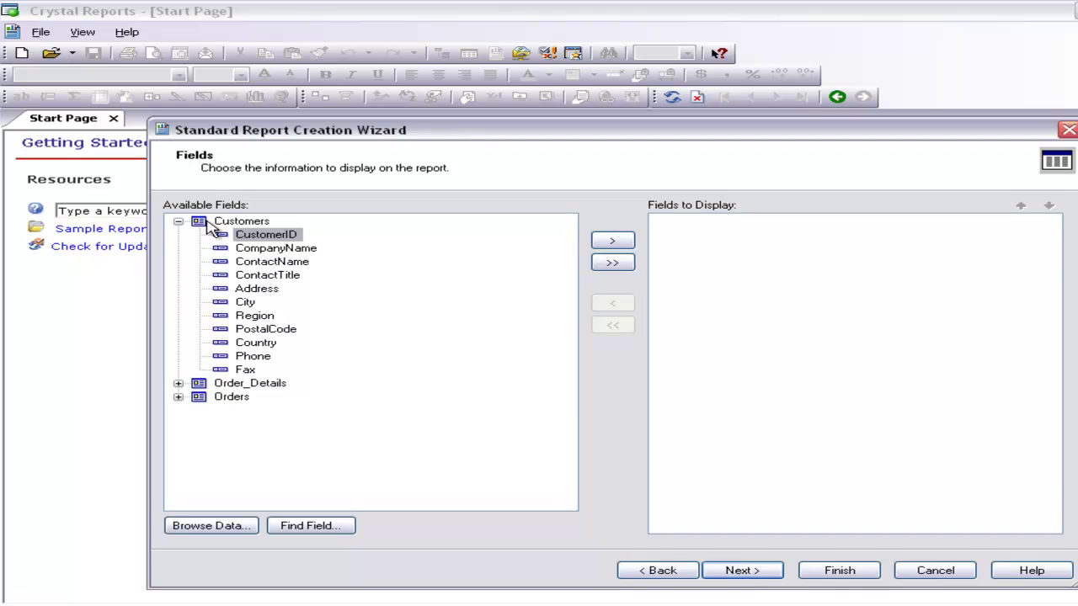
{"action": "left_click", "coordinate": [287, 249]}
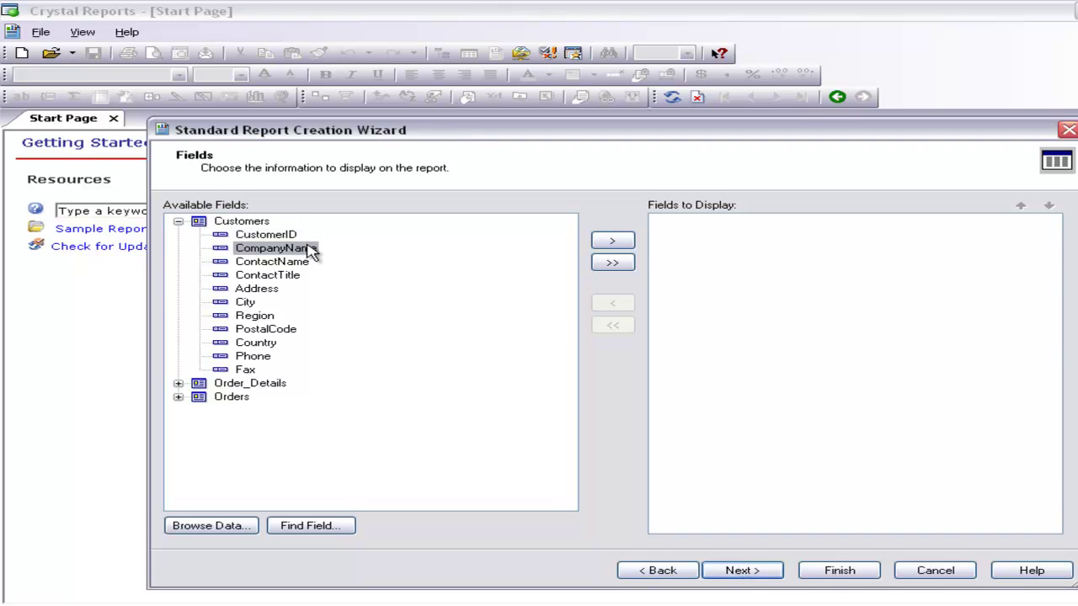
{"action": "left_click", "coordinate": [627, 242]}
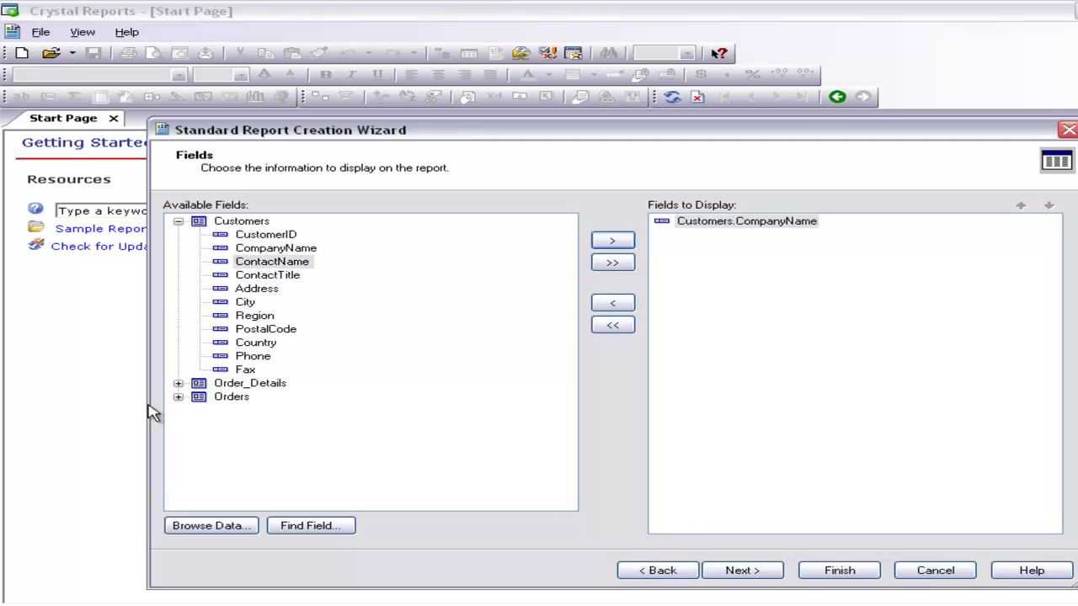
Expand Order_Details and Orders, and add OrderDate, RequiredDate and ShippedDate from Orders to the displayed fields.
{"action": "left_click", "coordinate": [178, 383]}
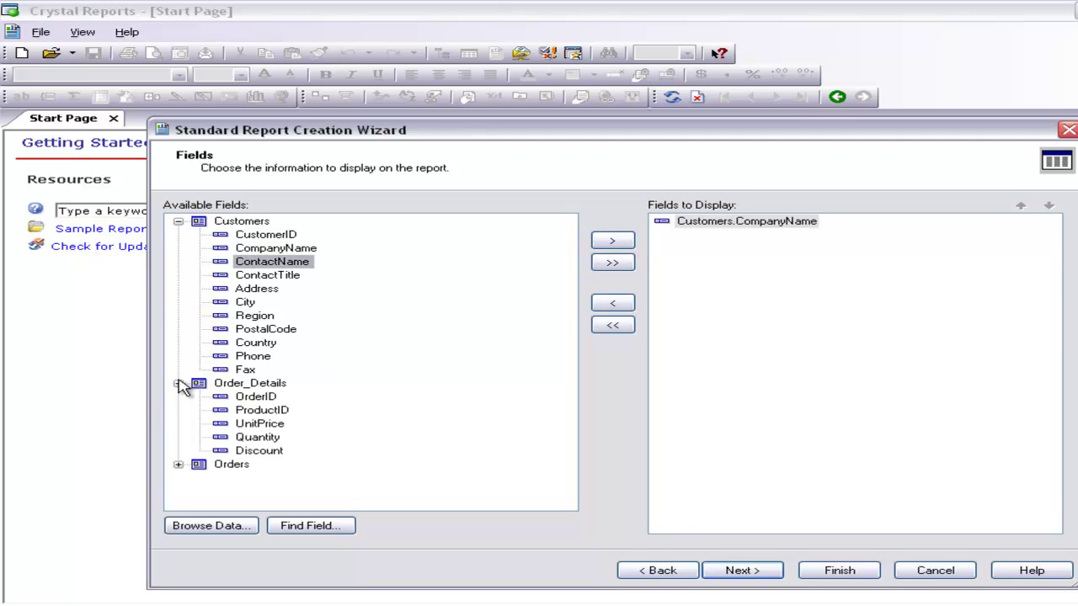
{"action": "left_click", "coordinate": [177, 464]}
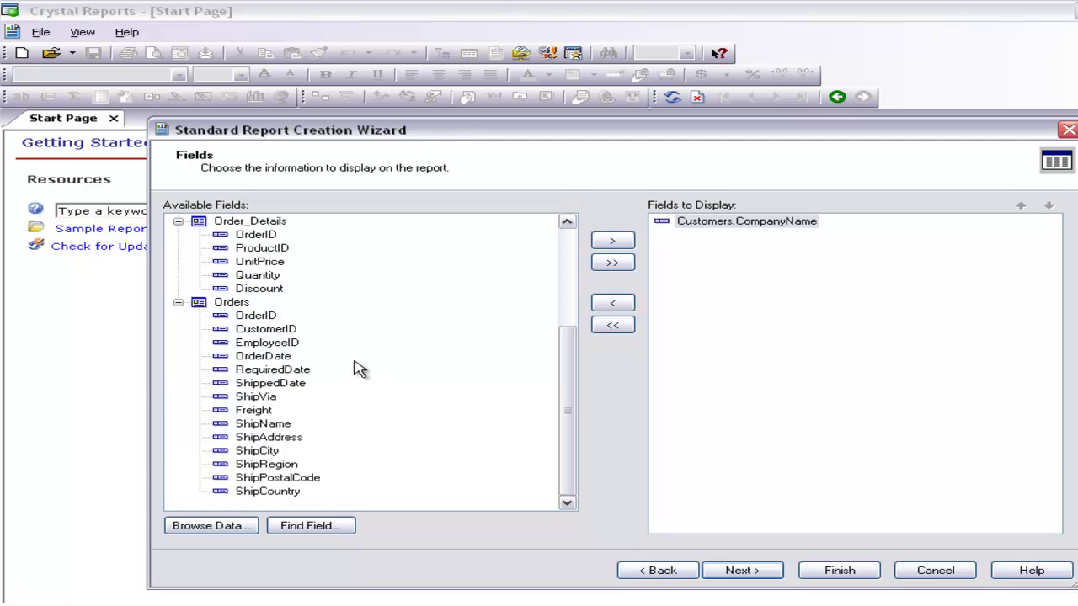
{"action": "left_click", "coordinate": [286, 330]}
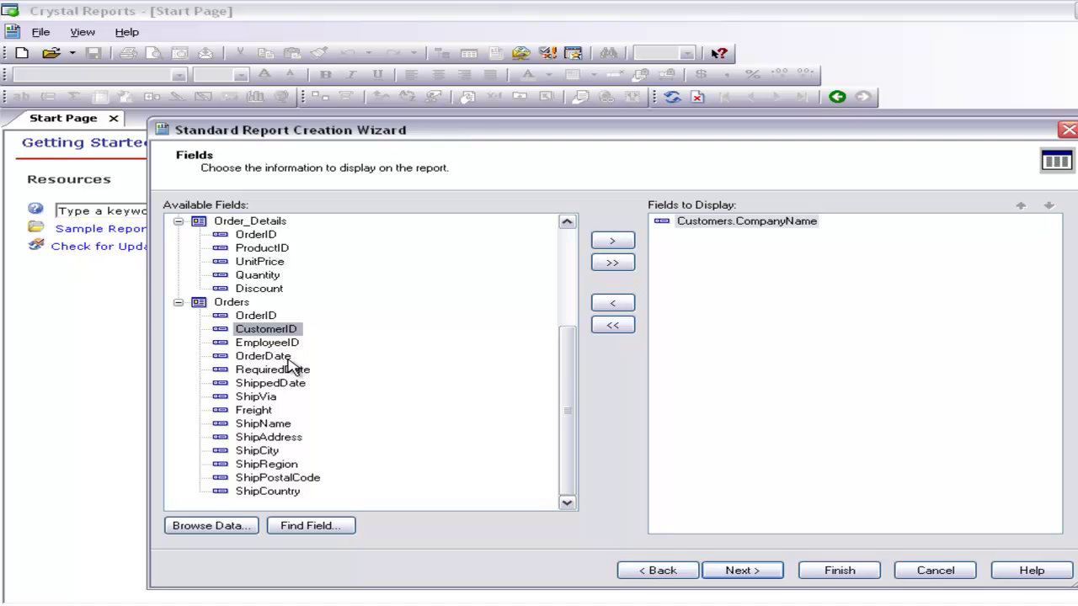
{"action": "left_click", "coordinate": [286, 357]}
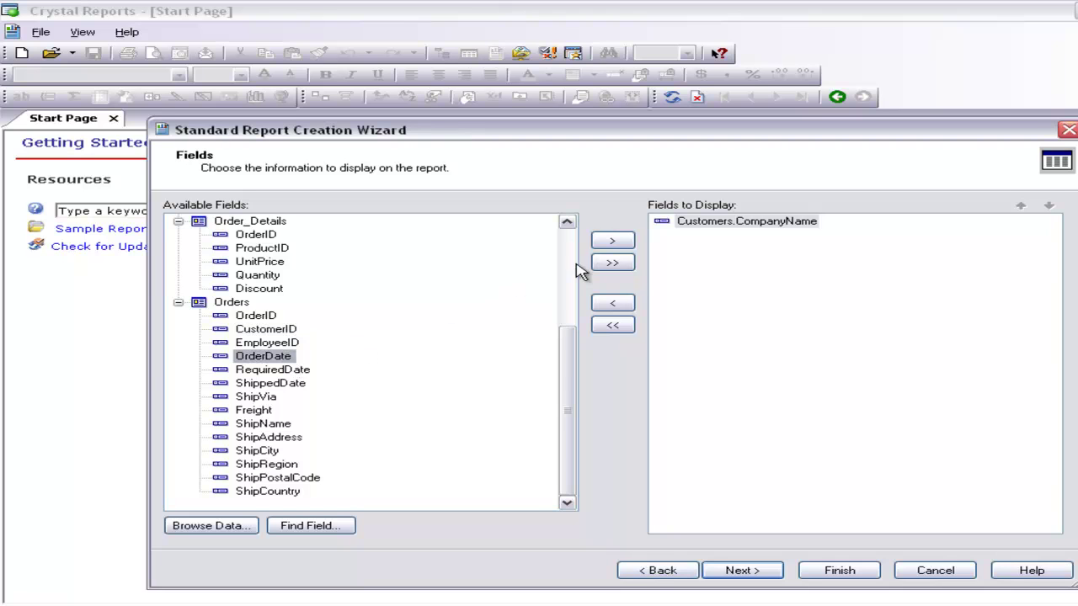
{"action": "left_click", "coordinate": [614, 241]}
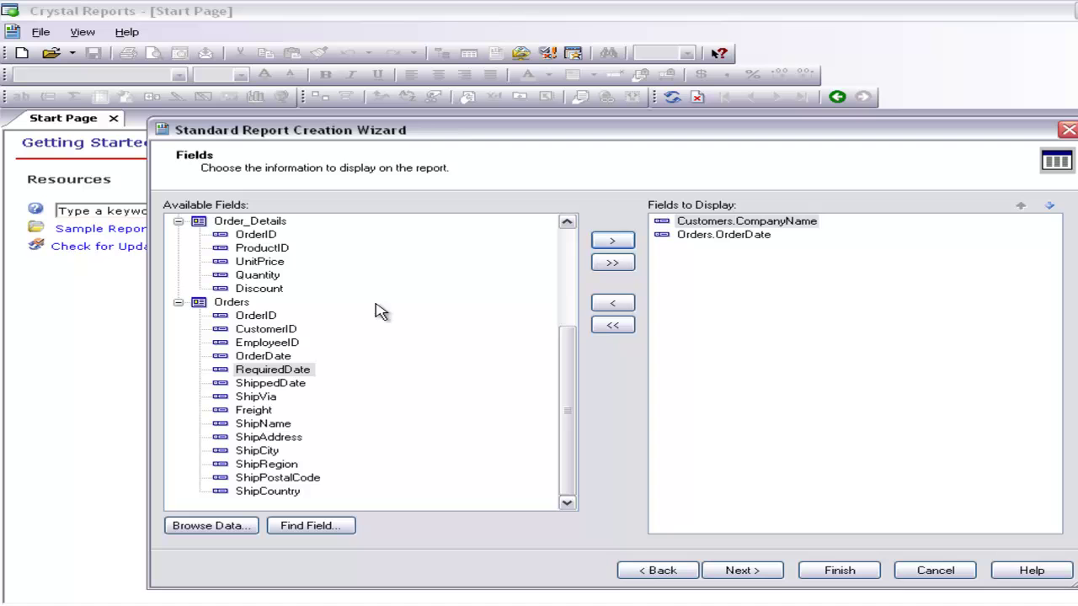
{"action": "left_click", "coordinate": [613, 241]}
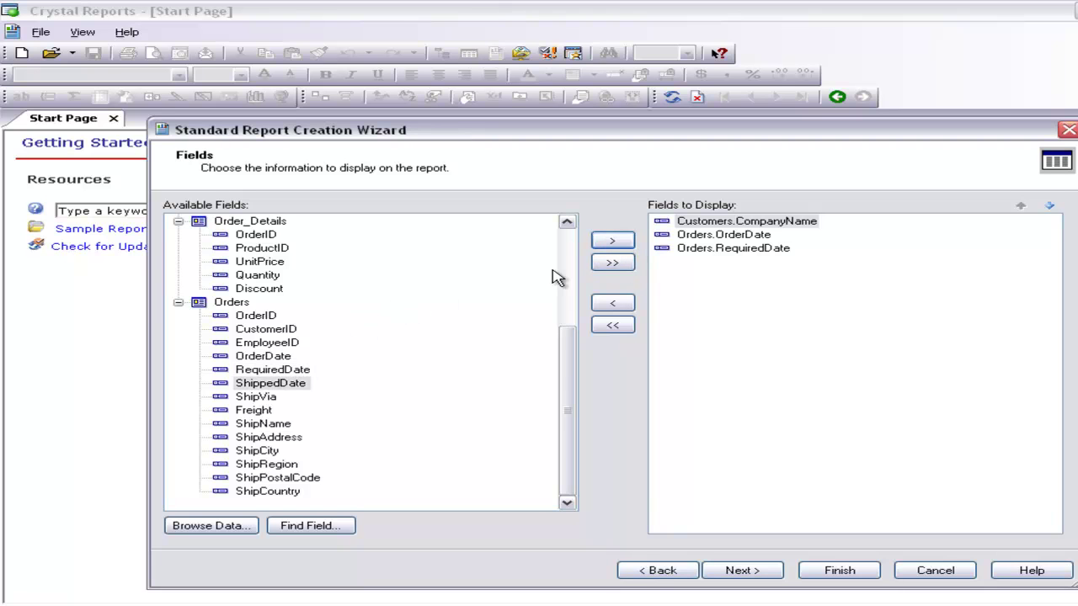
{"action": "left_click", "coordinate": [614, 242]}
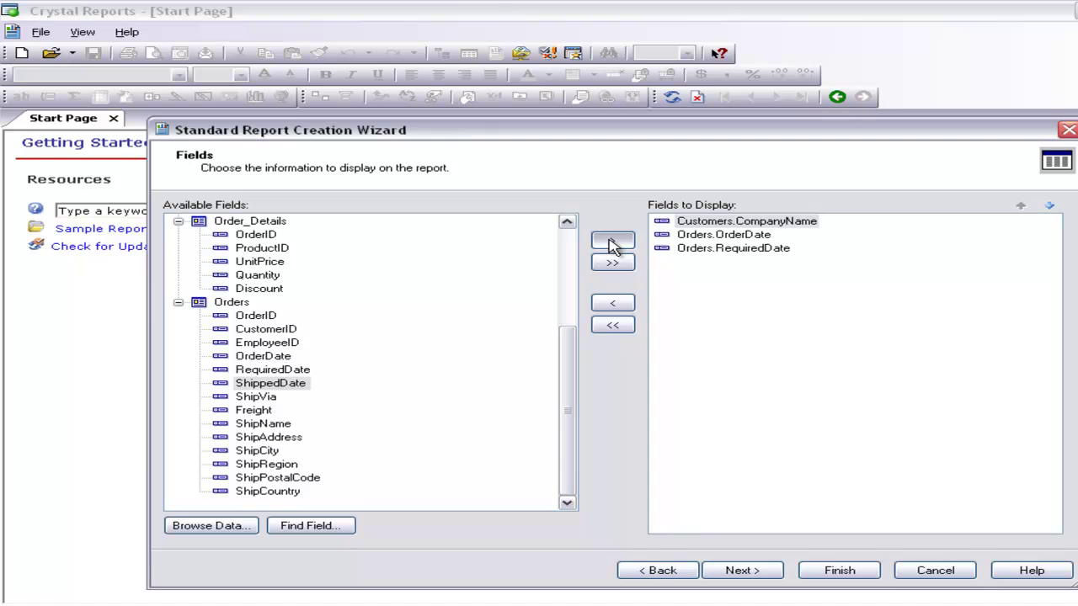
Add ShipCountry and ShipCity from the Orders table to the report's displayed fields.
{"action": "left_click", "coordinate": [261, 491]}
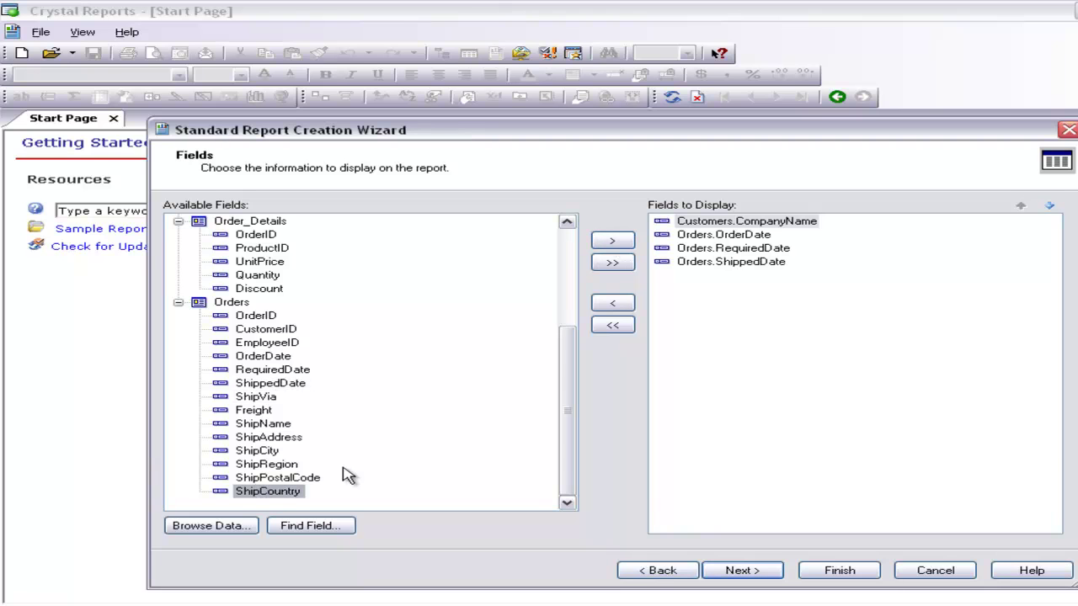
{"action": "left_click", "coordinate": [613, 241]}
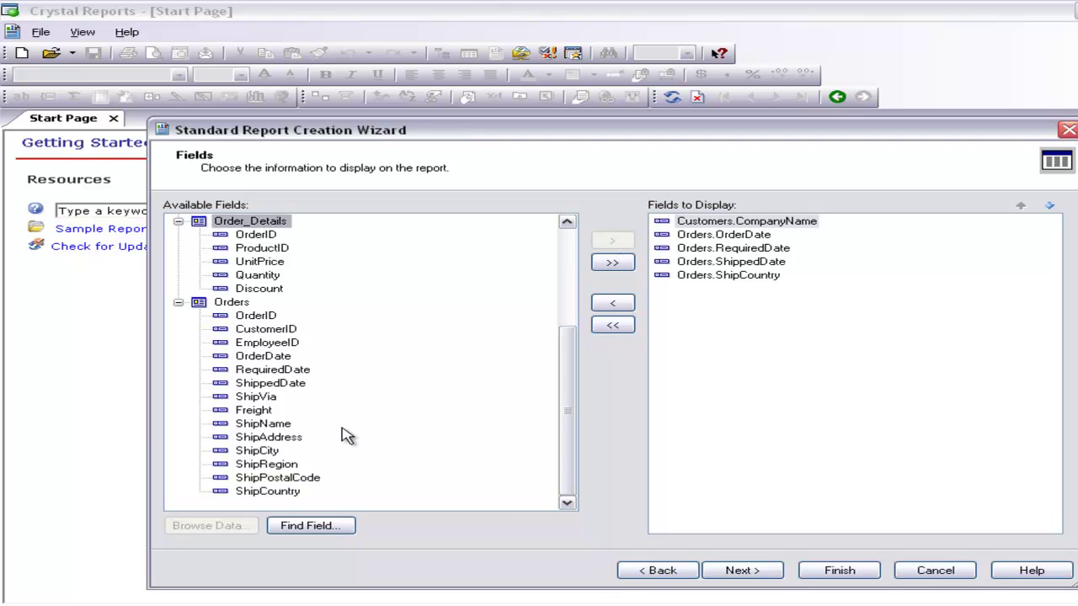
{"action": "left_click", "coordinate": [263, 451]}
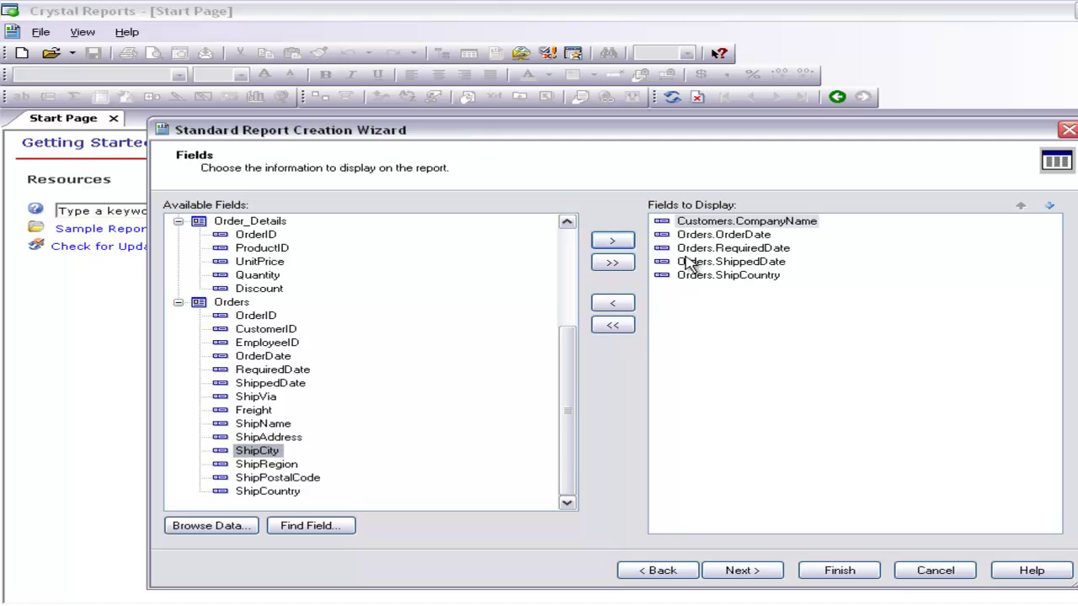
{"action": "left_click", "coordinate": [615, 244]}
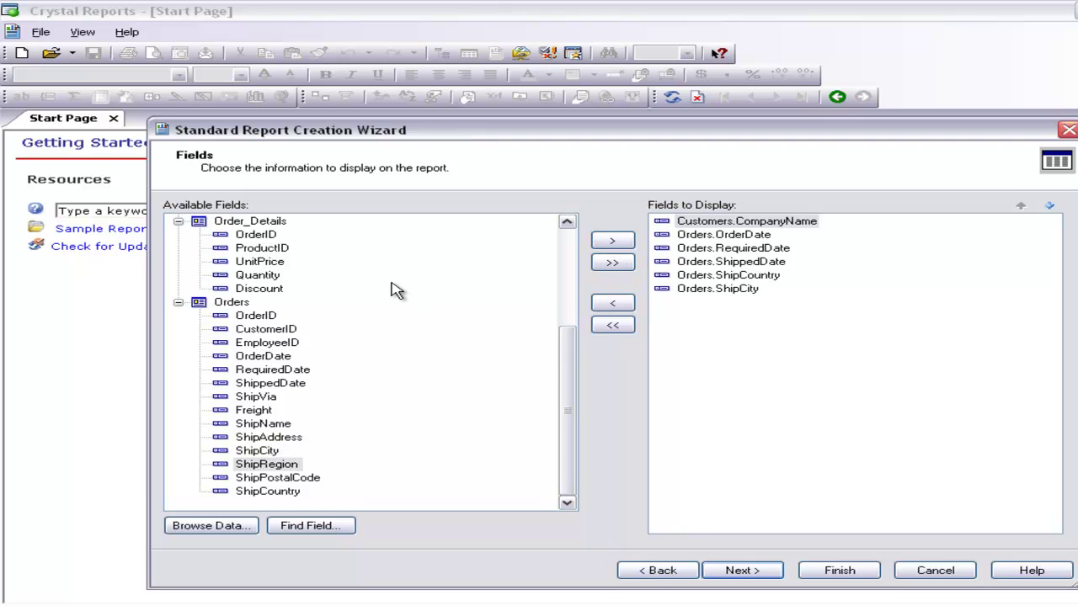
Add UnitPrice and Quantity from the Order_Details table to the report's displayed fields.
{"action": "left_click", "coordinate": [259, 262]}
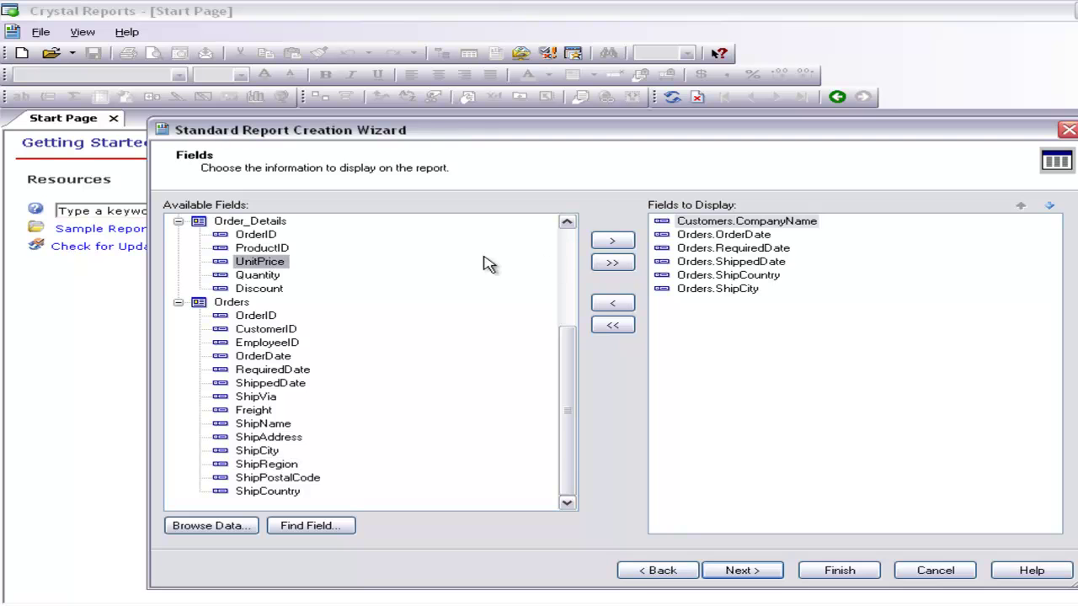
{"action": "left_click", "coordinate": [612, 241]}
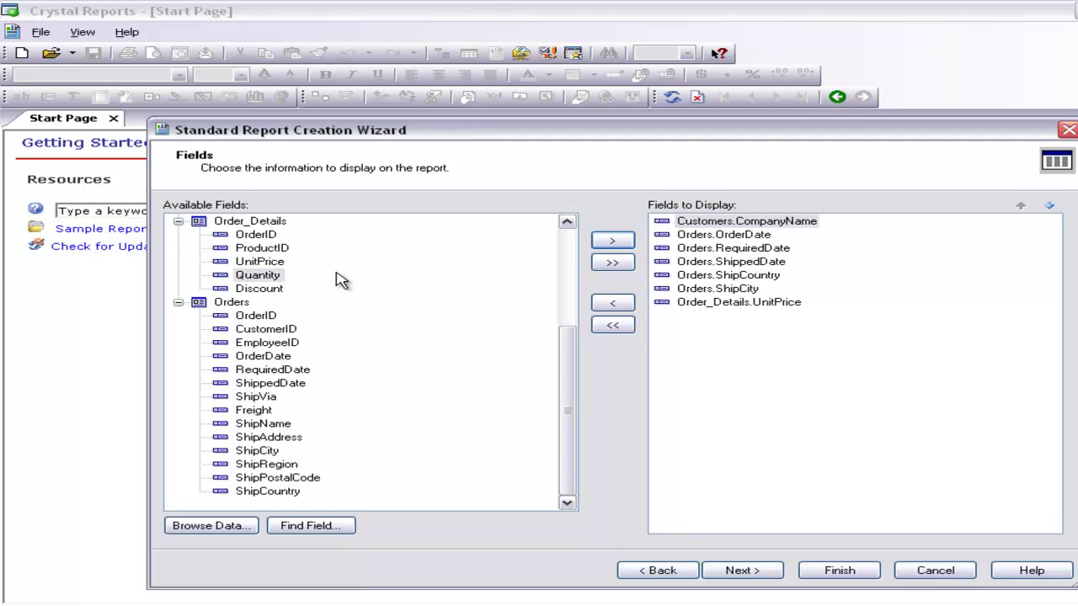
{"action": "left_click", "coordinate": [621, 241]}
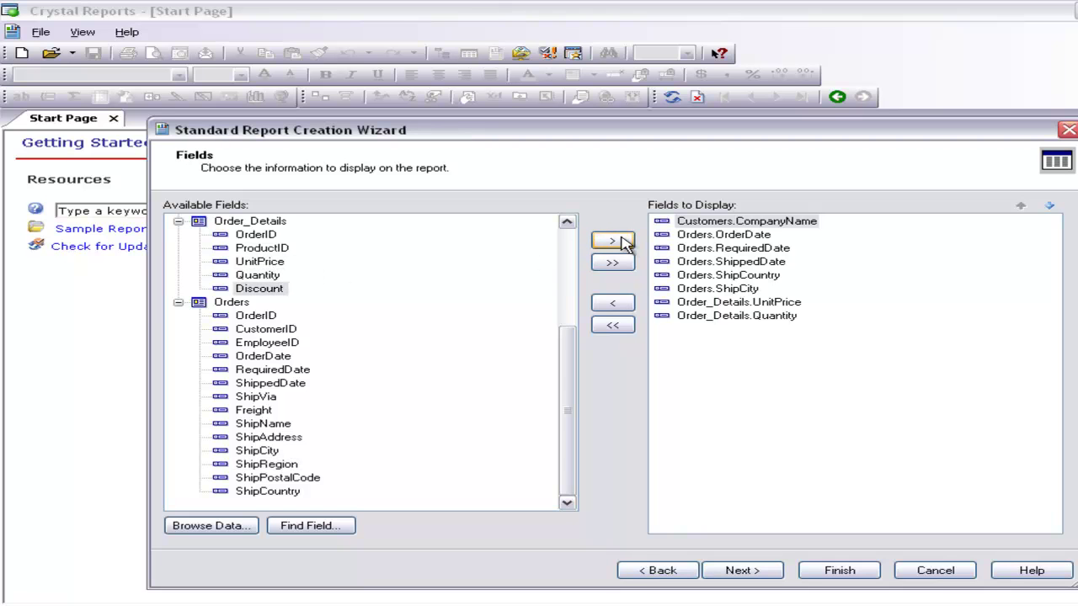
Reorder the displayed fields so that Orders.ShipCountry and Orders.ShipCity come first, ahead of Customers.CompanyName.
{"action": "left_click", "coordinate": [743, 571]}
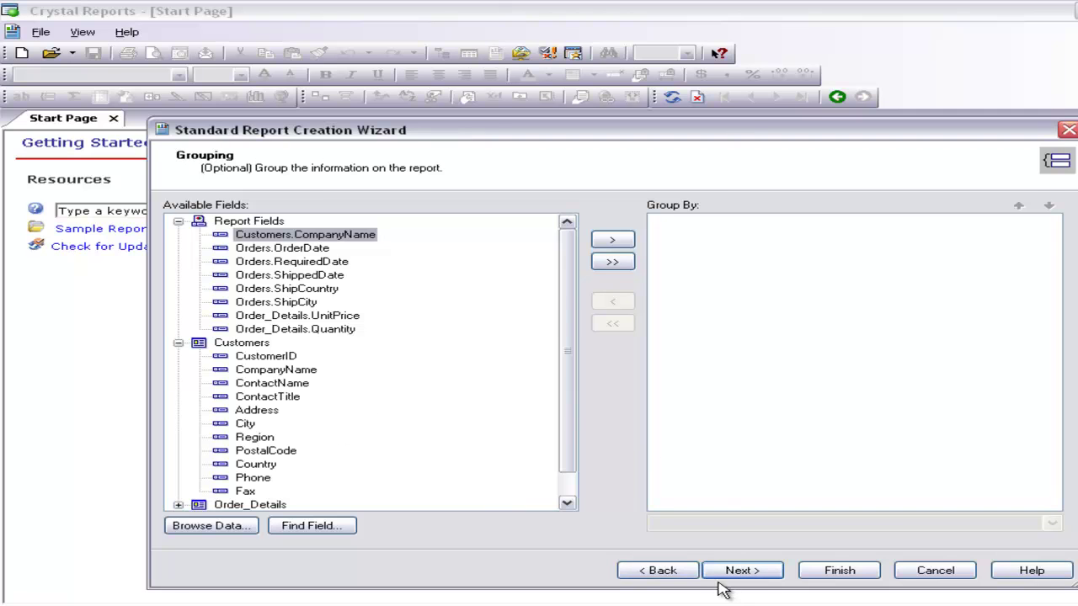
{"action": "left_click", "coordinate": [653, 572]}
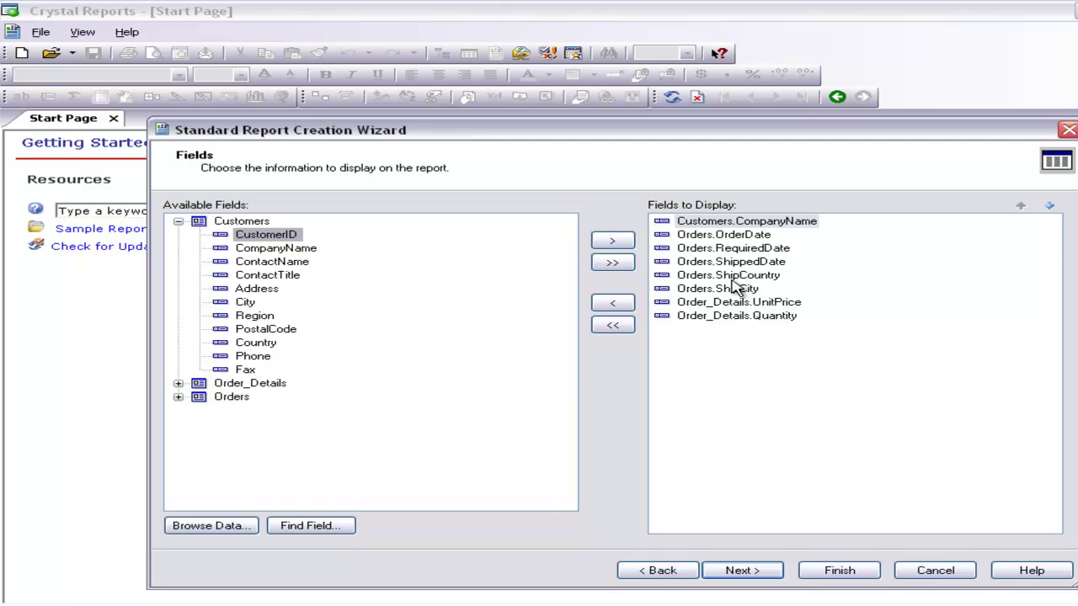
{"action": "left_click_drag", "start_coordinate": [738, 281], "coordinate": [752, 227]}
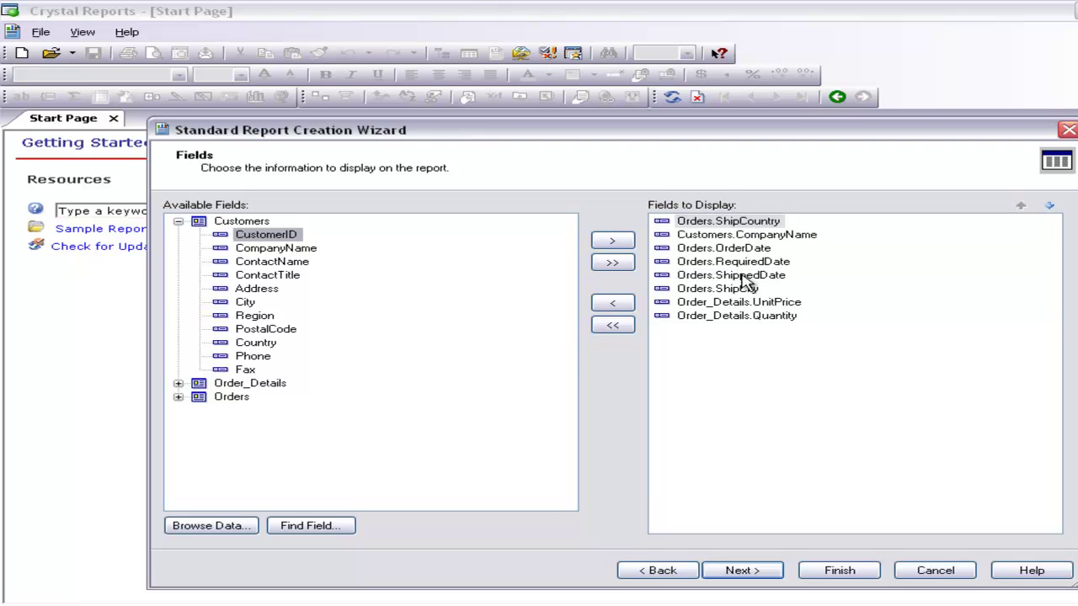
{"action": "left_click_drag", "start_coordinate": [741, 288], "coordinate": [741, 244]}
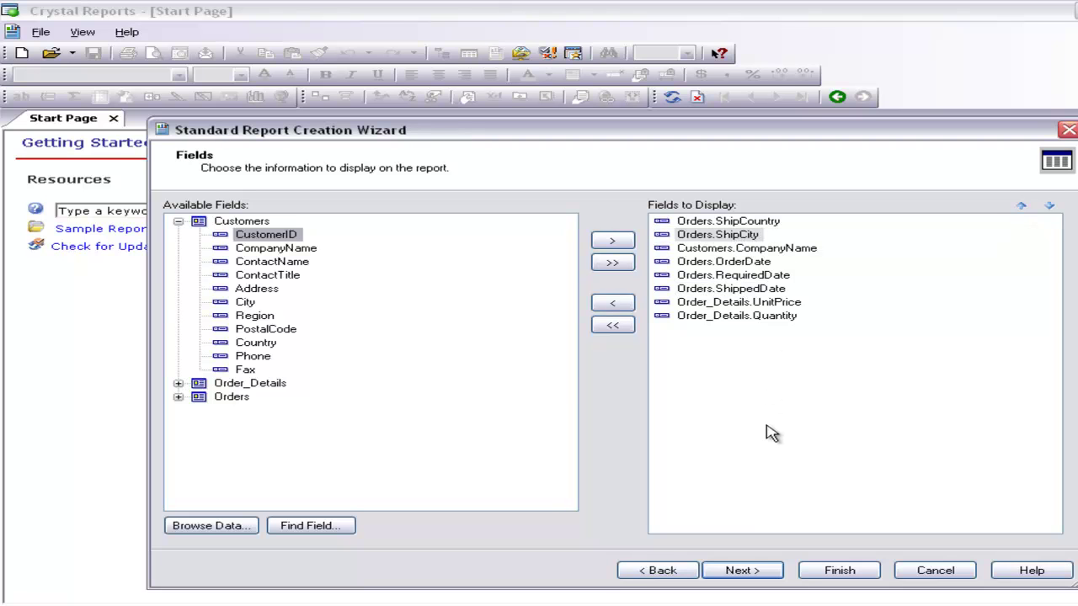
Group the report by Orders.ShipCountry, with Orders.ShipCity as the second grouping level.
{"action": "left_click", "coordinate": [744, 574]}
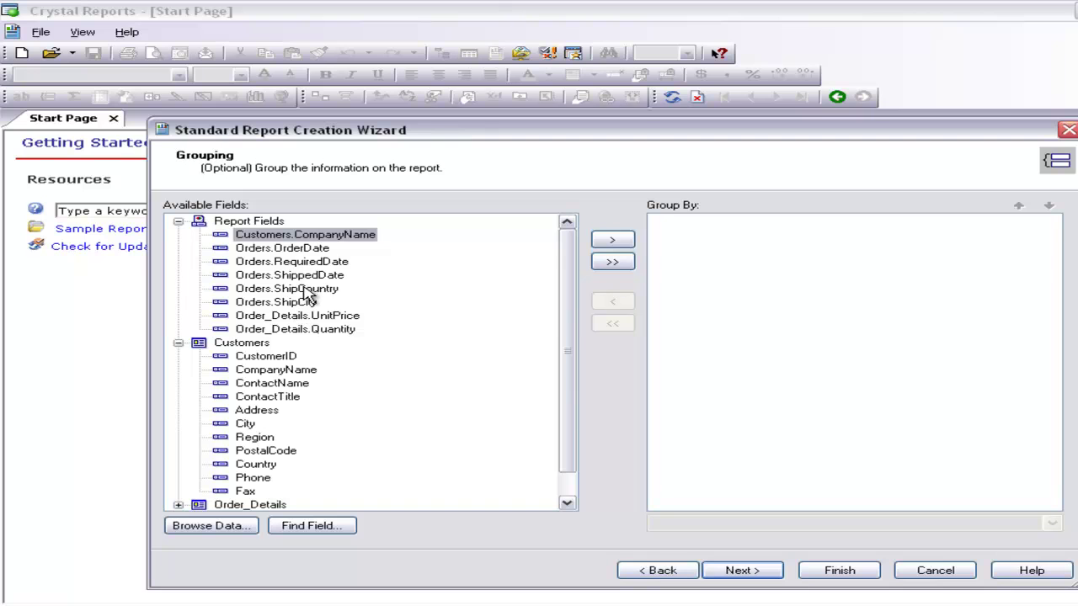
{"action": "left_click", "coordinate": [307, 290]}
{"action": "left_click", "coordinate": [621, 241]}
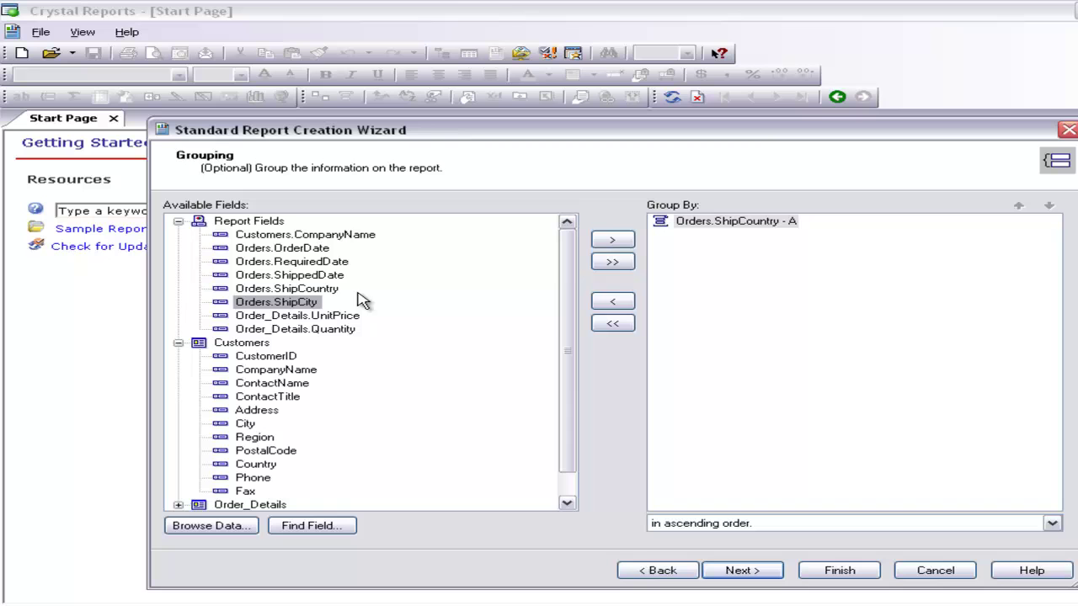
{"action": "left_click", "coordinate": [620, 241]}
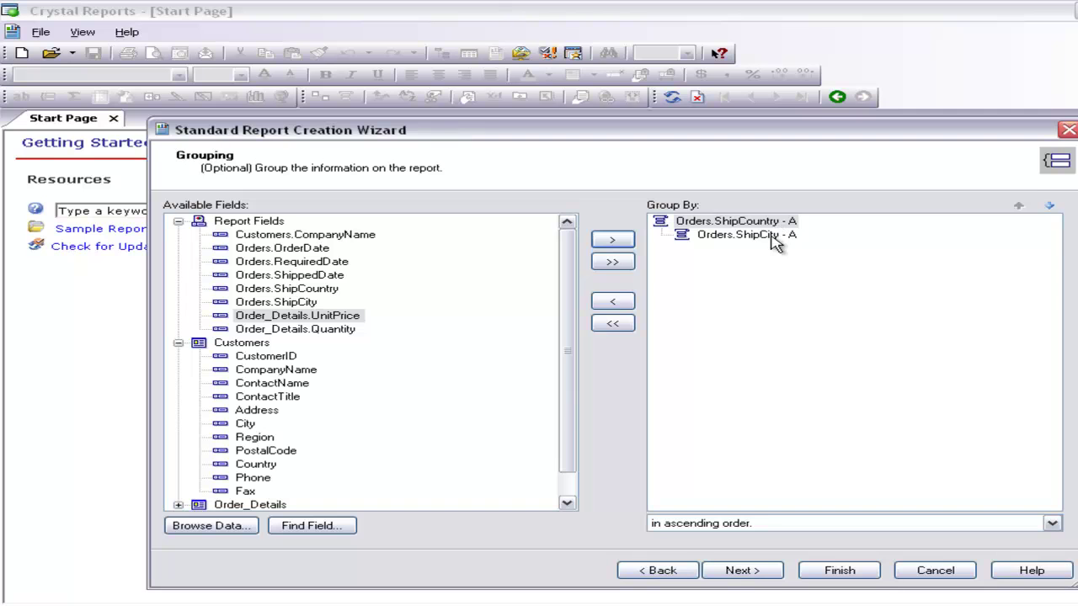
Remove the UnitPrice and Quantity sums from both the ShipCountry and ShipCity groups in the report summaries.
{"action": "left_click", "coordinate": [735, 578]}
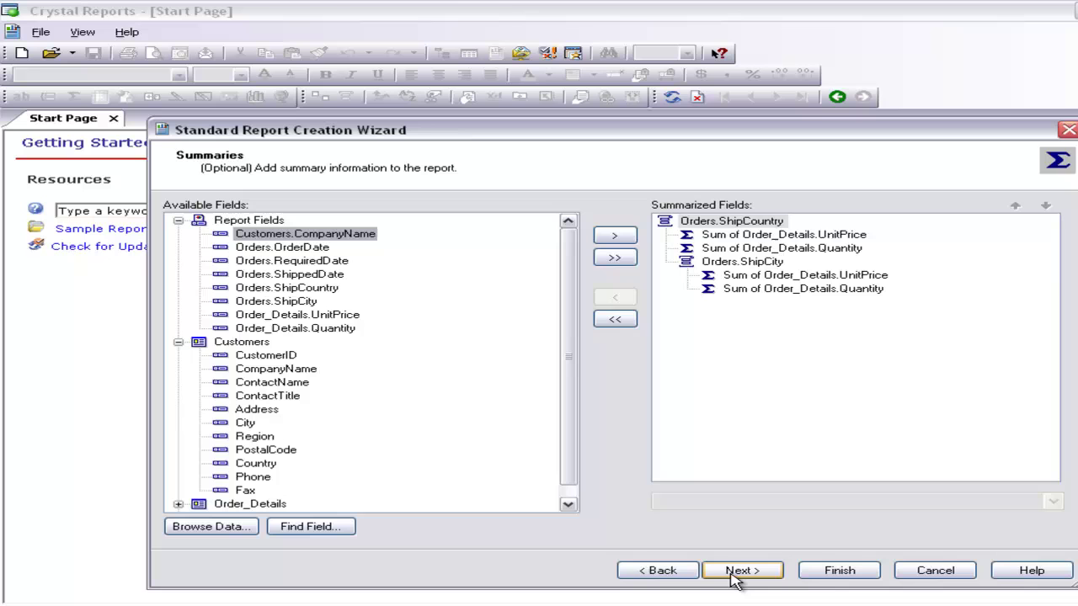
{"action": "left_click", "coordinate": [749, 280]}
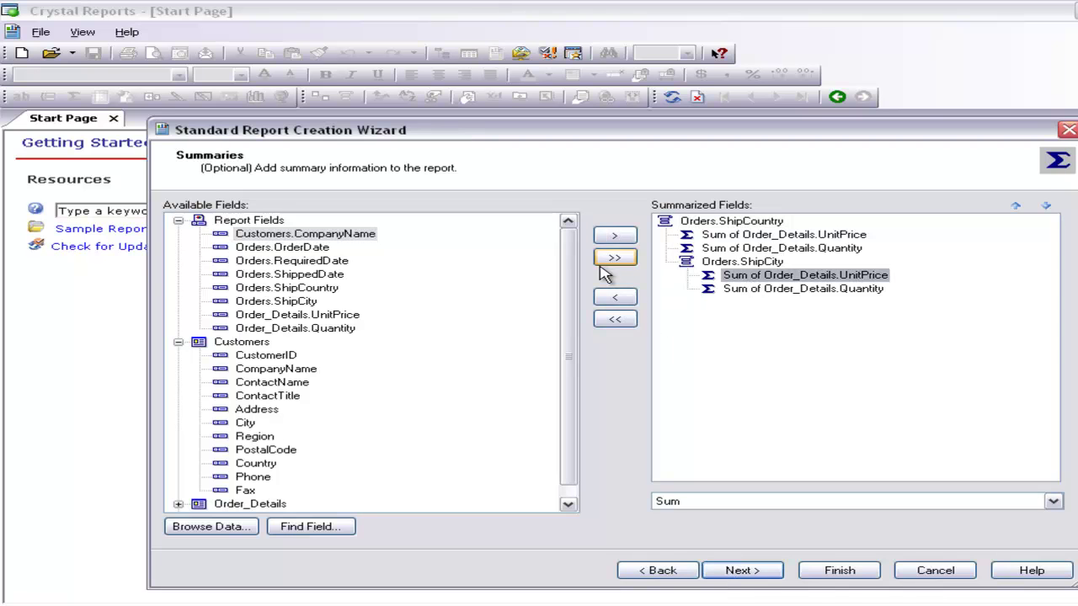
{"action": "left_click", "coordinate": [616, 319]}
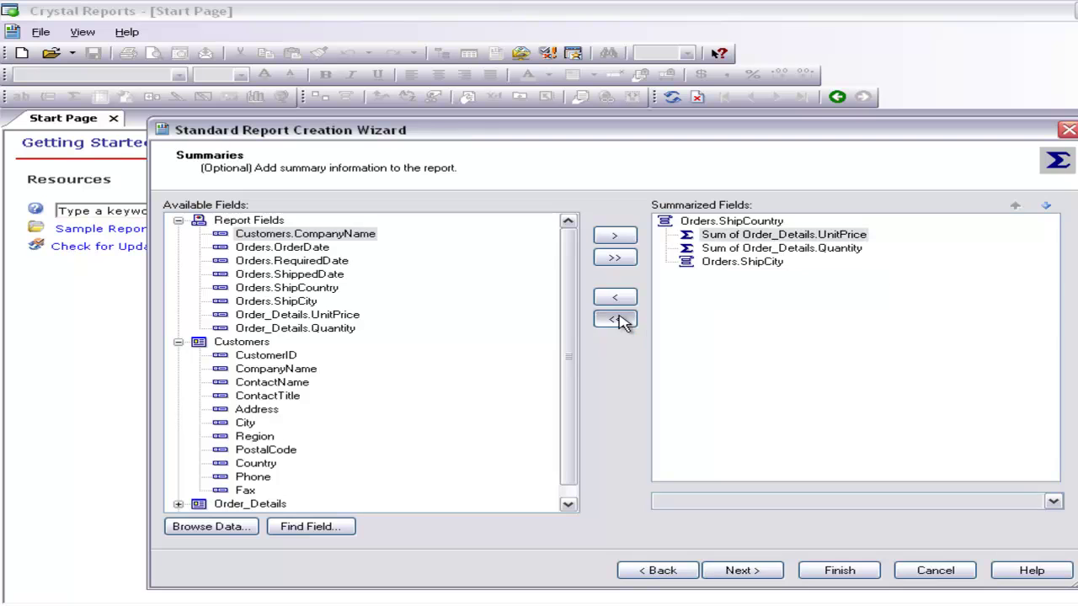
{"action": "left_click", "coordinate": [733, 237]}
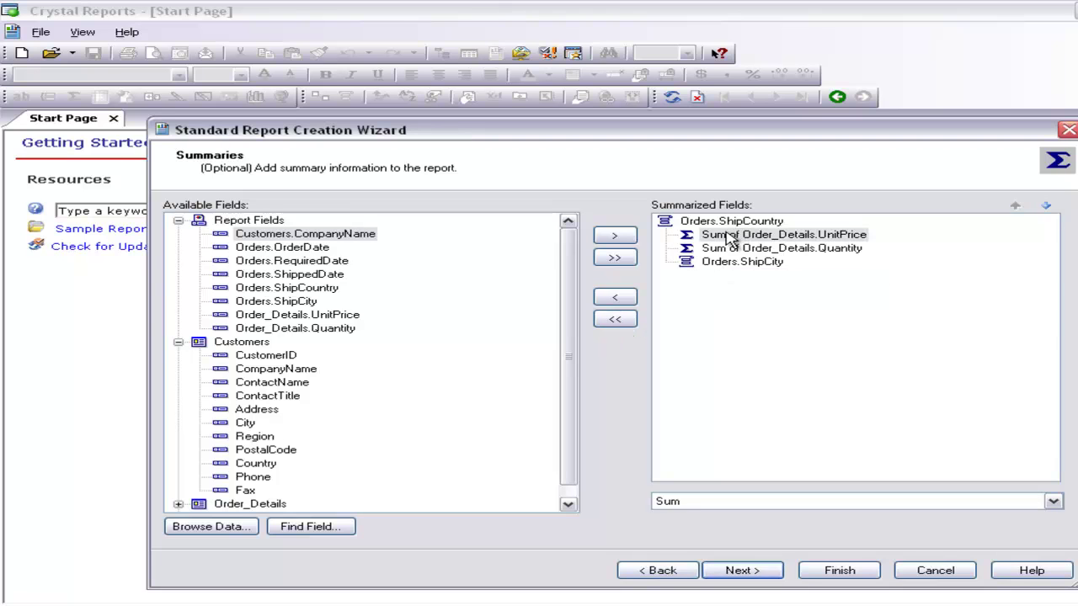
{"action": "left_click", "coordinate": [615, 320]}
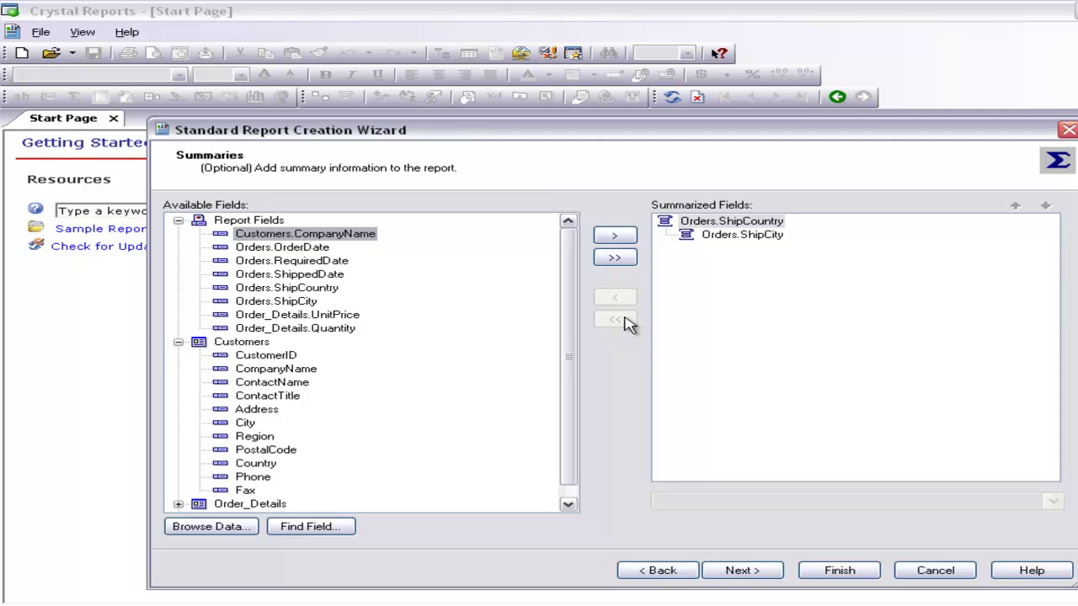
Generate the report without record selection filters and with No Template.
{"action": "left_click", "coordinate": [749, 570]}
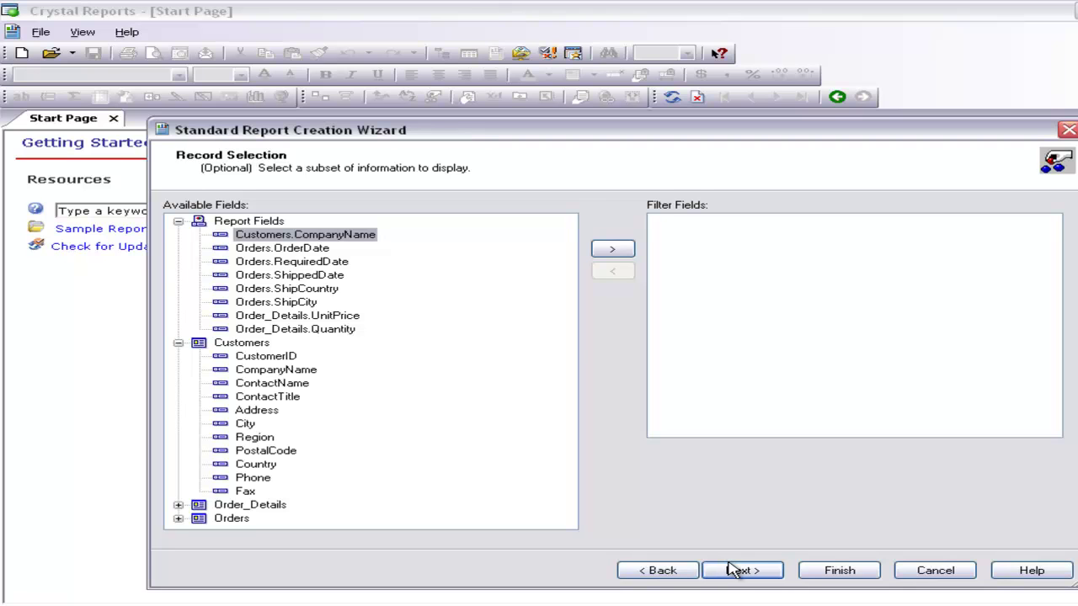
{"action": "left_click", "coordinate": [731, 569]}
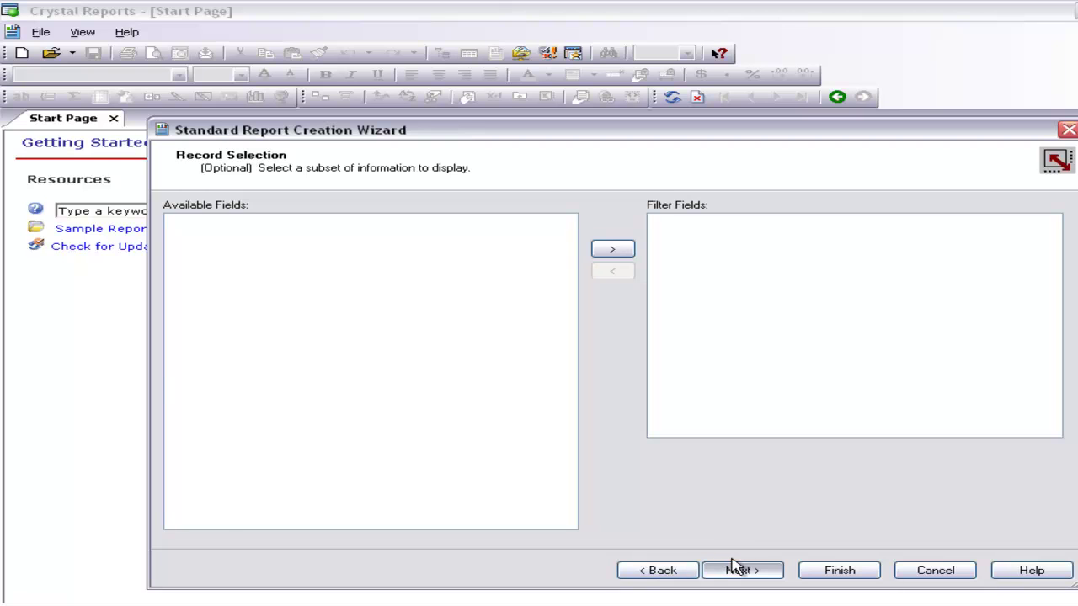
{"action": "left_click", "coordinate": [733, 566]}
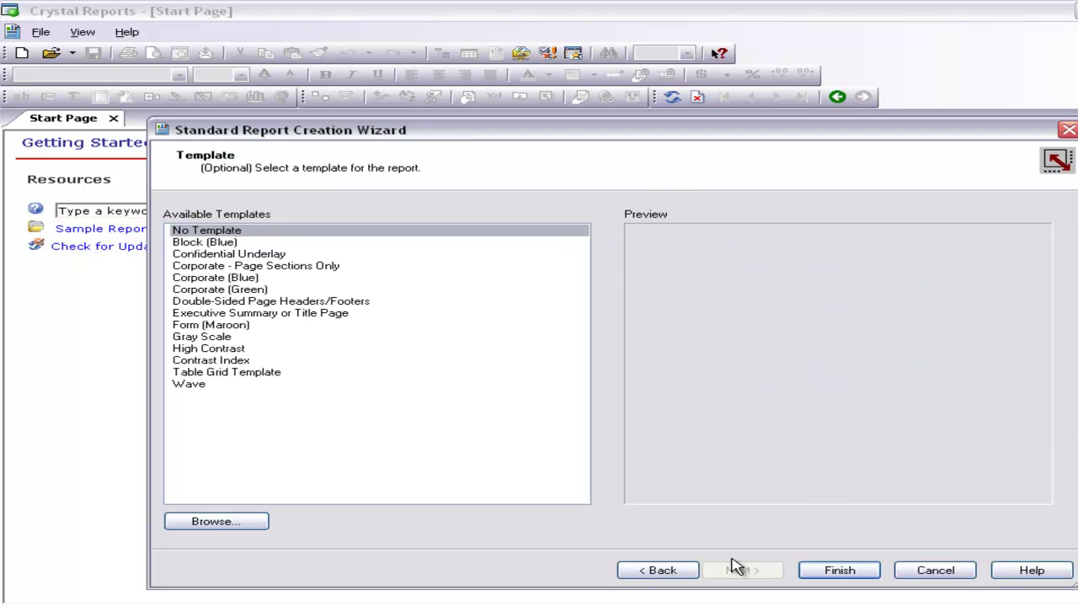
{"action": "left_click", "coordinate": [839, 571]}
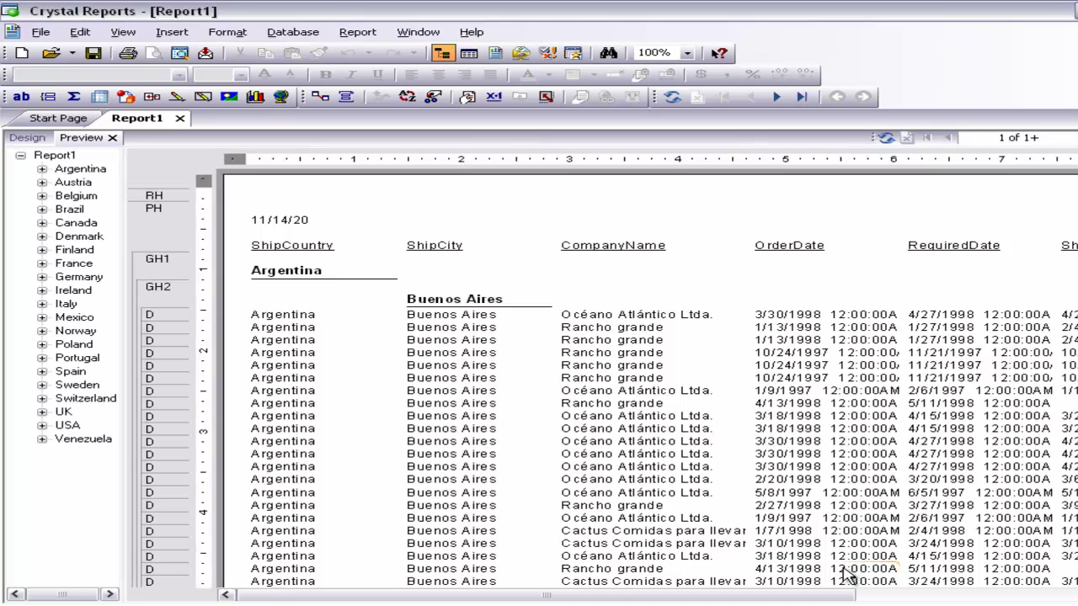
Switch the generated report from preview to design view.
{"action": "right_click", "coordinate": [843, 566]}
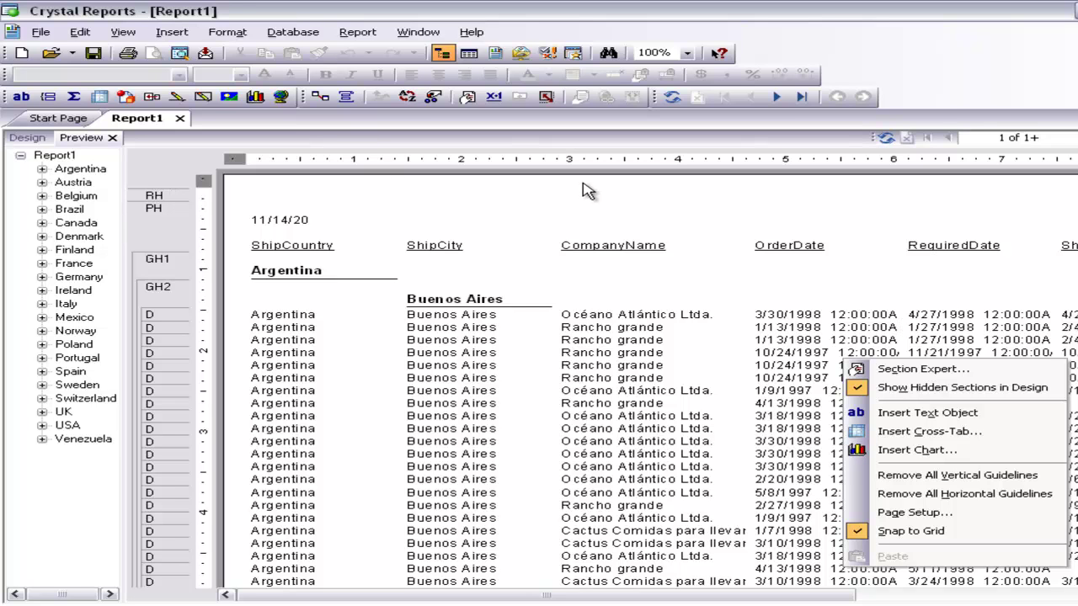
{"action": "left_click", "coordinate": [31, 145]}
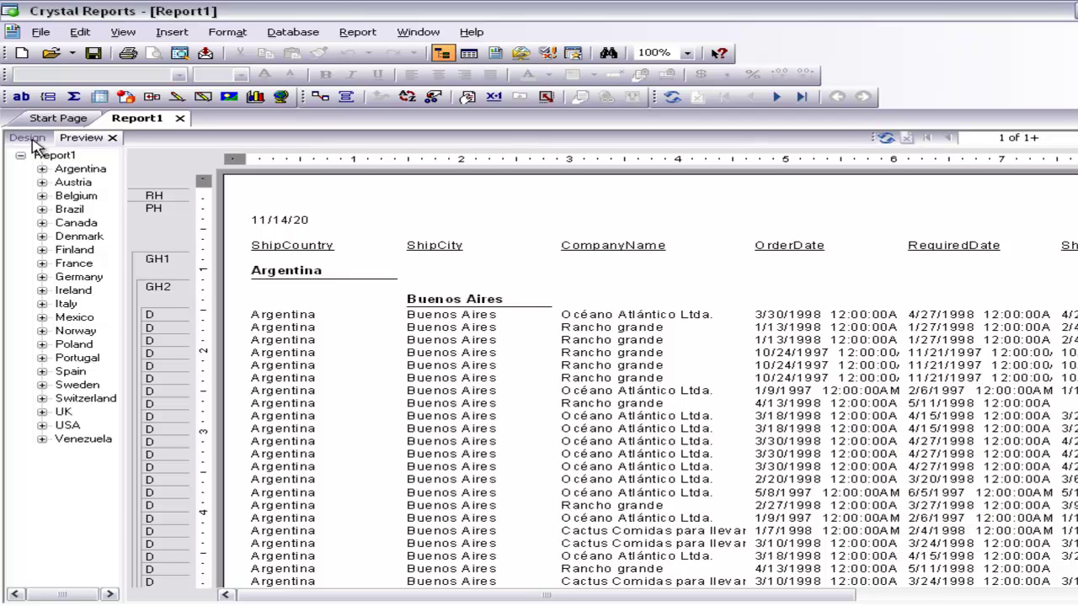
{"action": "left_click", "coordinate": [32, 142]}
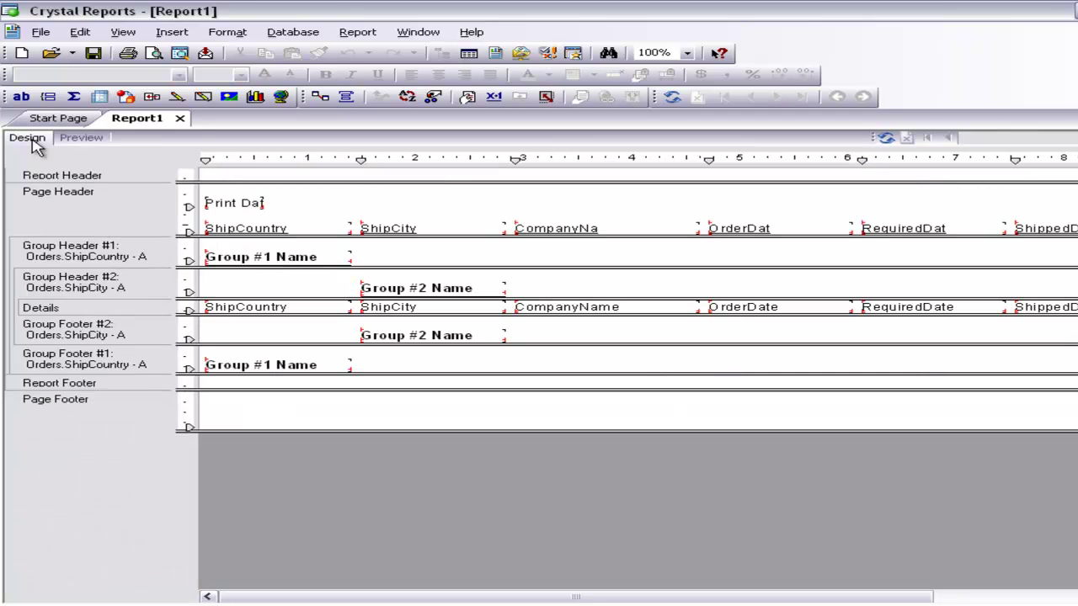
Insert two extra sections below the Report Header and stretch Report Header c to about 3.4 inches tall.
{"action": "right_click", "coordinate": [140, 177]}
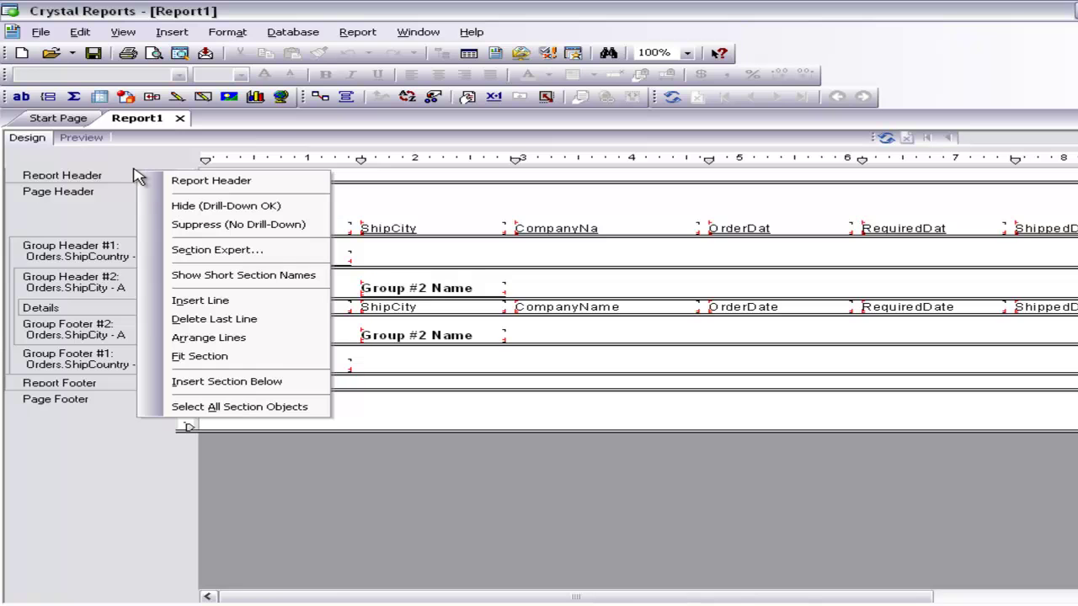
{"action": "left_click", "coordinate": [289, 383]}
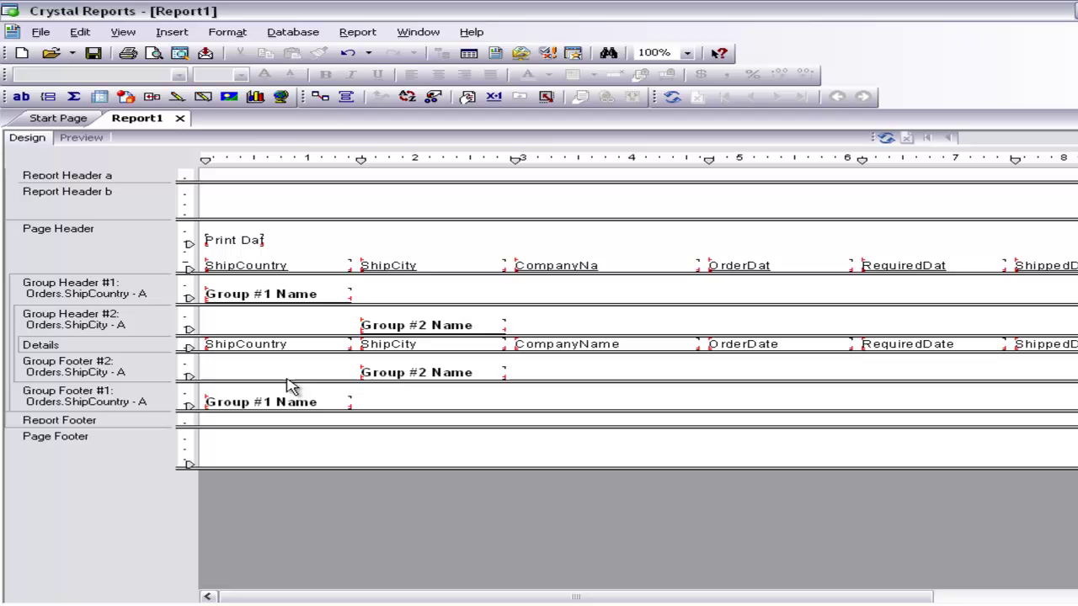
{"action": "right_click", "coordinate": [127, 192]}
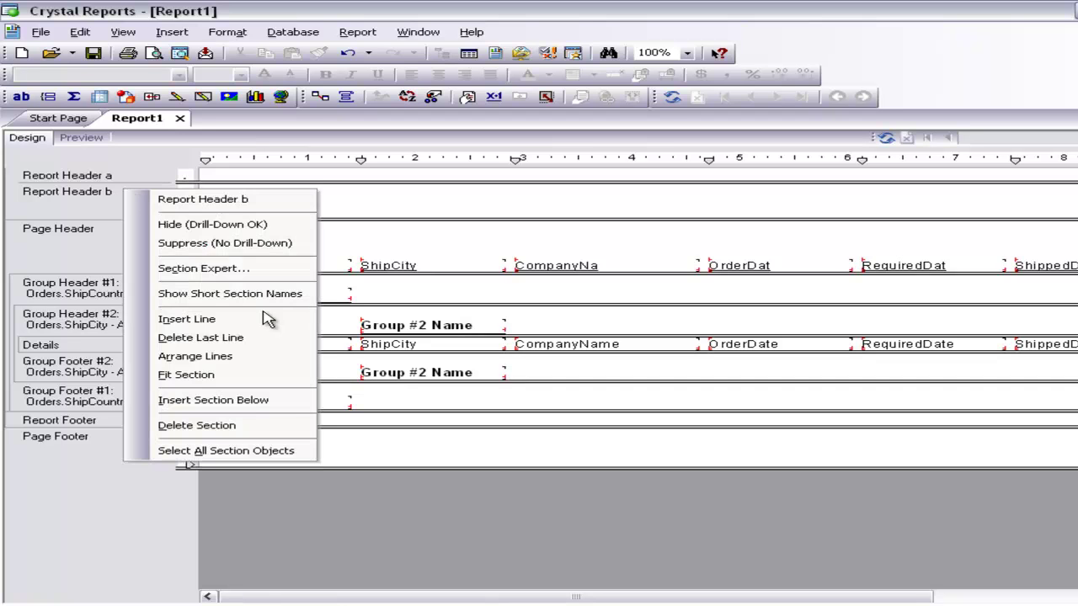
{"action": "left_click", "coordinate": [281, 401]}
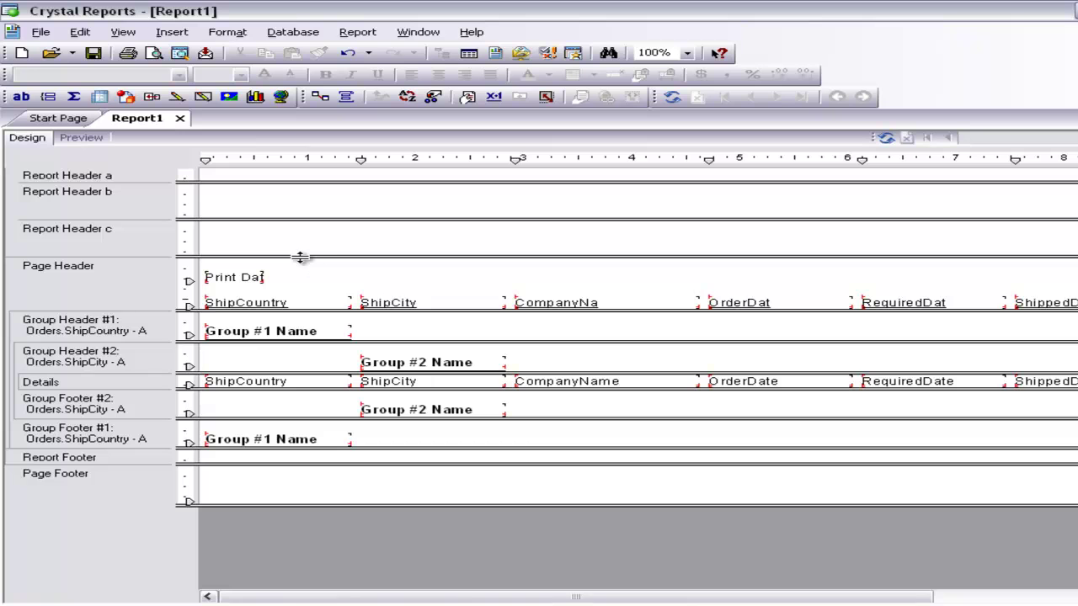
{"action": "left_click_drag", "start_coordinate": [288, 333], "coordinate": [284, 498]}
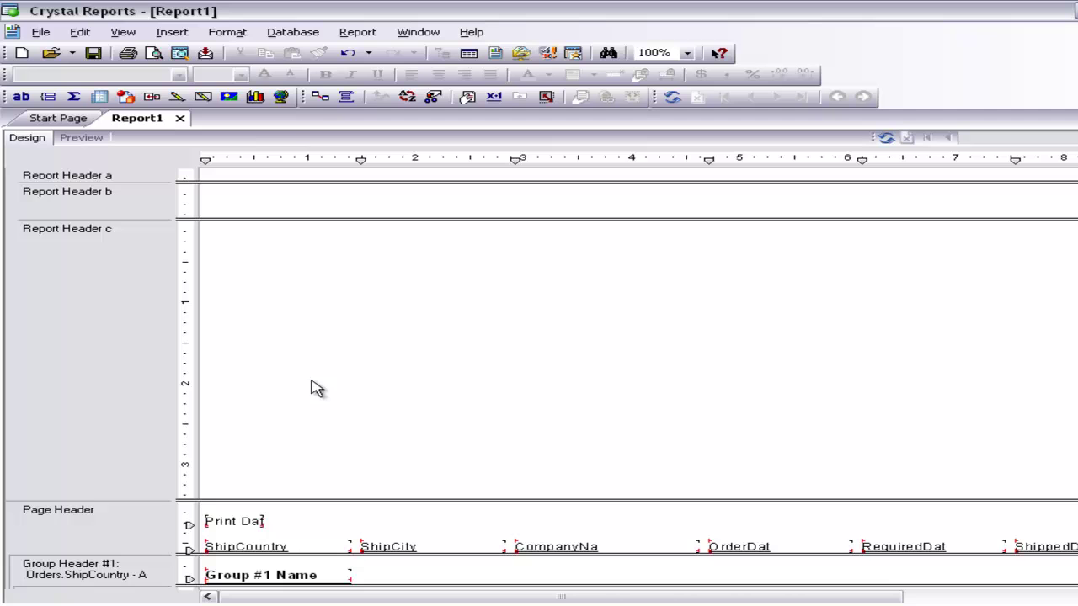
{"action": "left_click", "coordinate": [177, 36]}
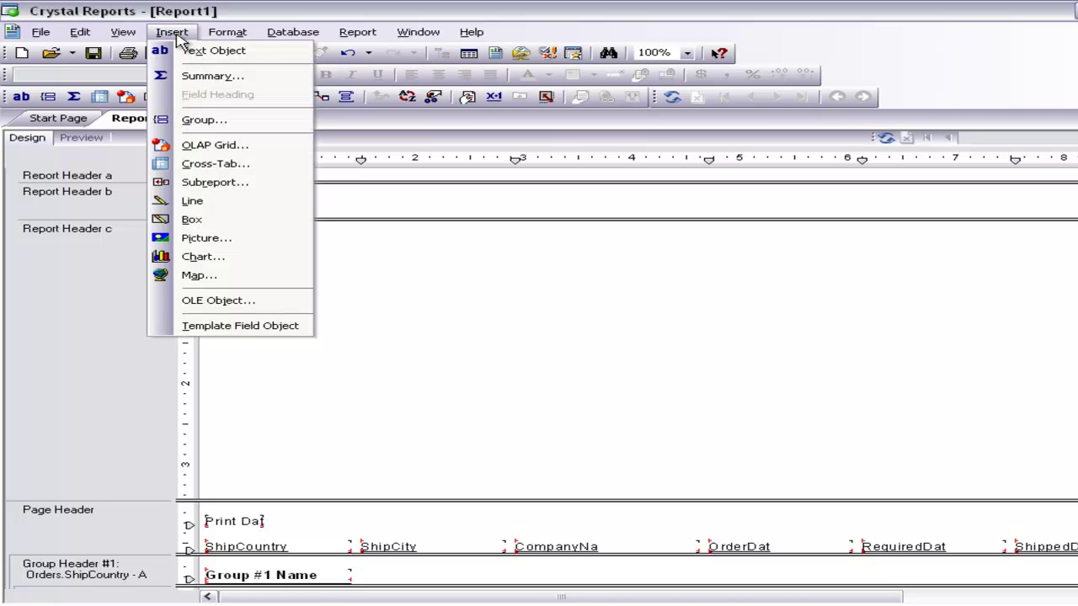
{"action": "left_click", "coordinate": [235, 257]}
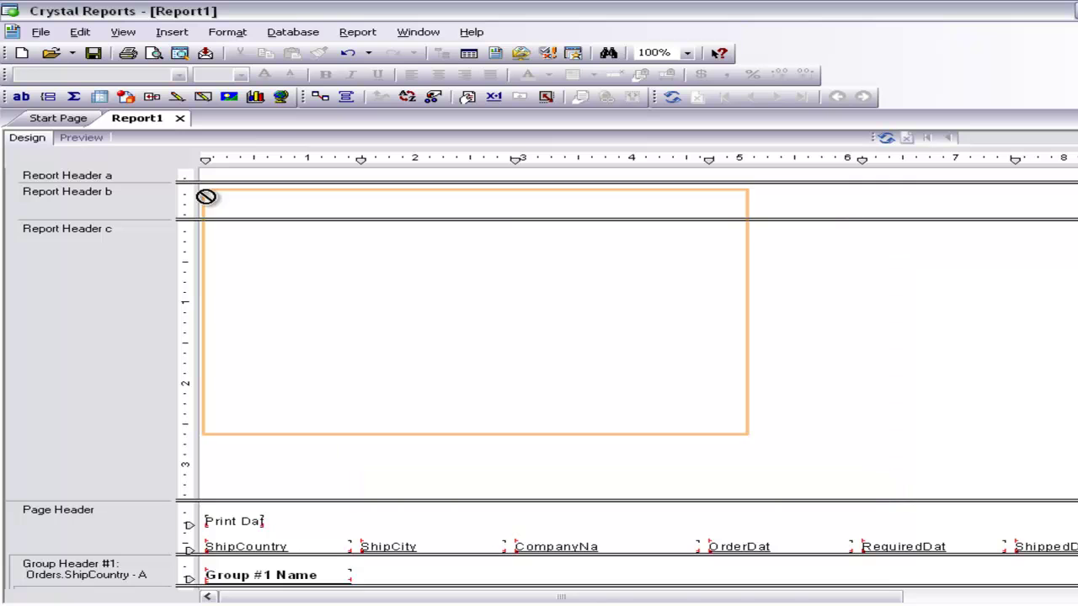
{"action": "left_click", "coordinate": [225, 241]}
{"action": "right_click", "coordinate": [225, 241]}
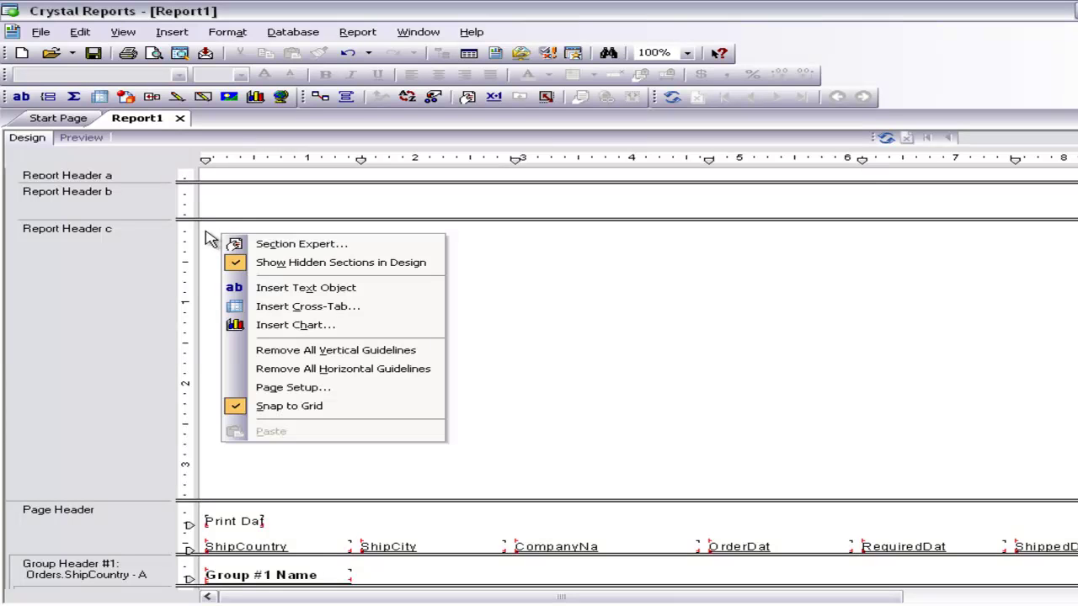
{"action": "left_click", "coordinate": [207, 238]}
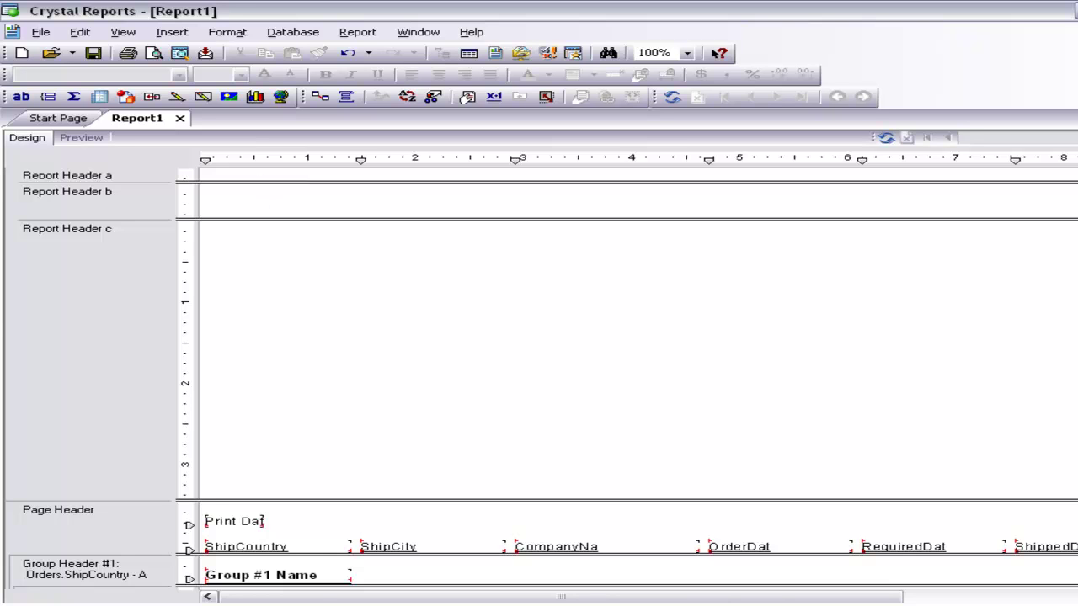
Start a new report summary that calculates the Count of the Orders.ShipCountry field.
{"action": "scroll", "coordinate": [539, 337], "scroll_direction": "down", "scroll_amount": 5}
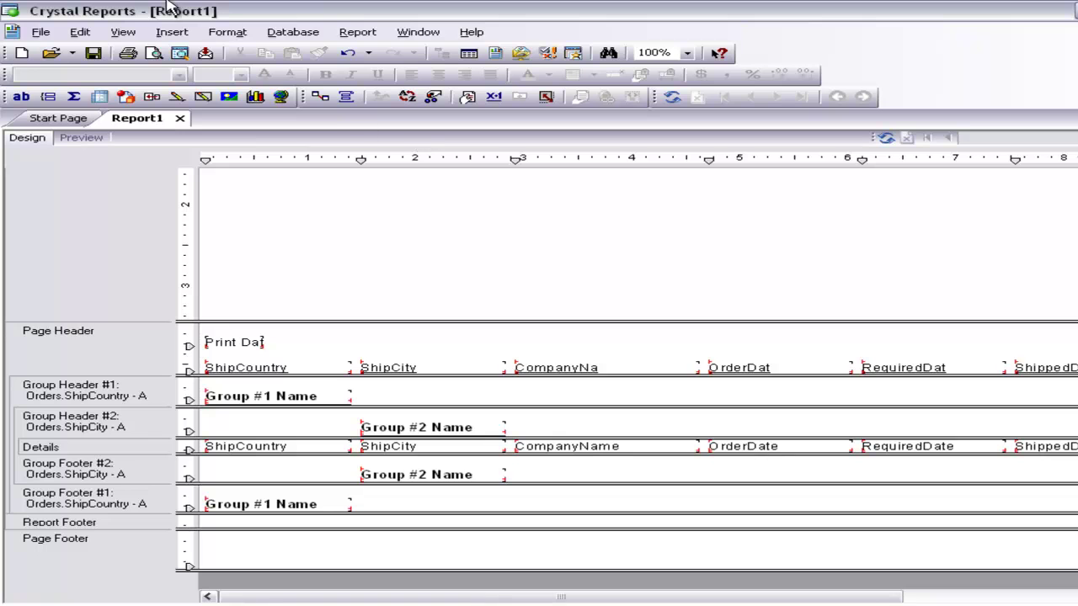
{"action": "left_click", "coordinate": [176, 34]}
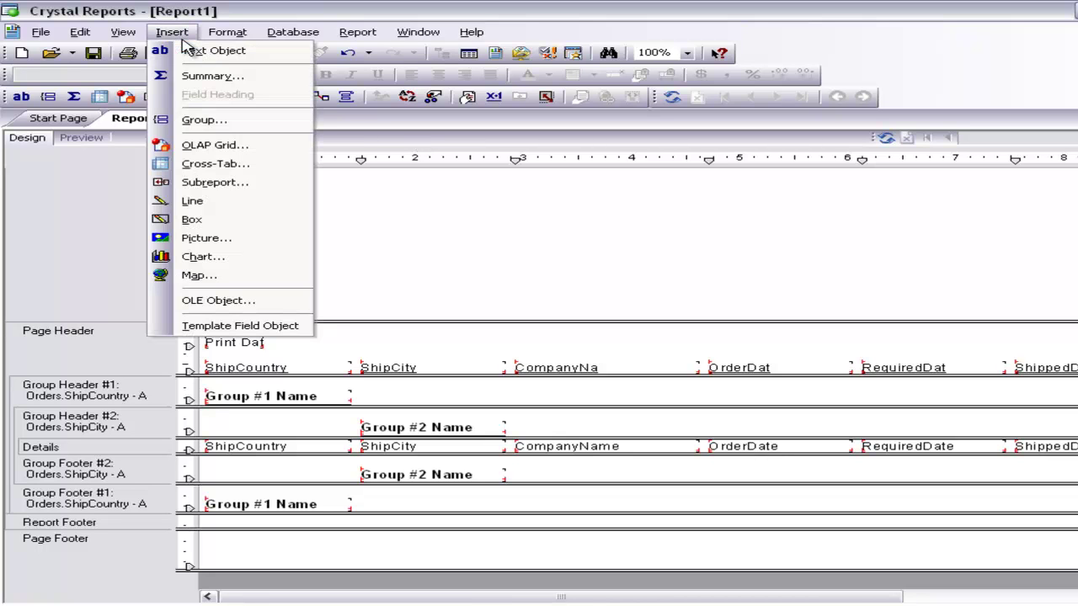
{"action": "left_click", "coordinate": [212, 78]}
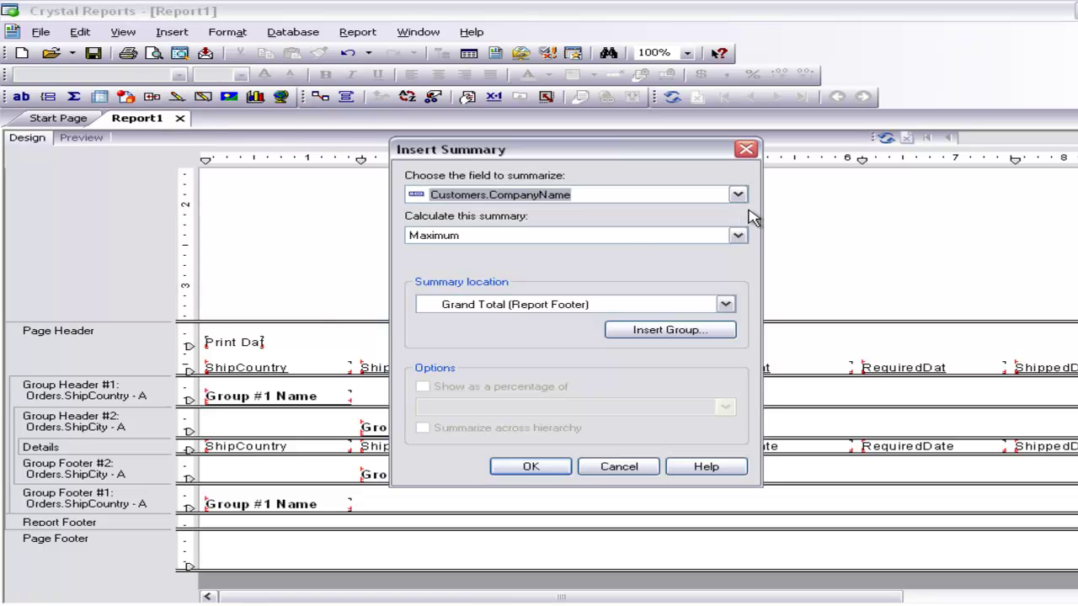
{"action": "left_click", "coordinate": [737, 196]}
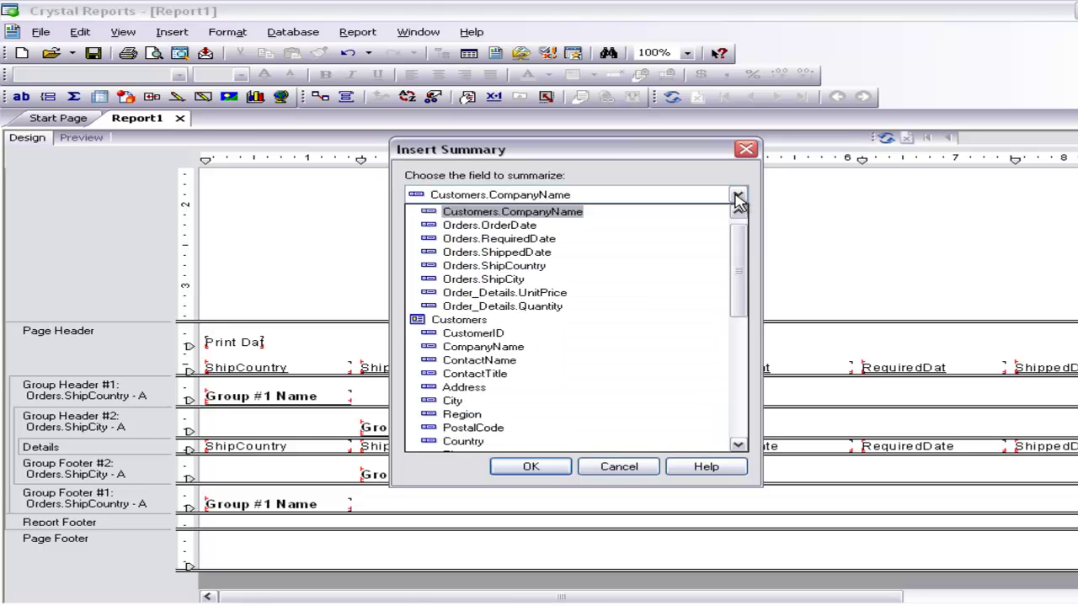
{"action": "left_click", "coordinate": [500, 269]}
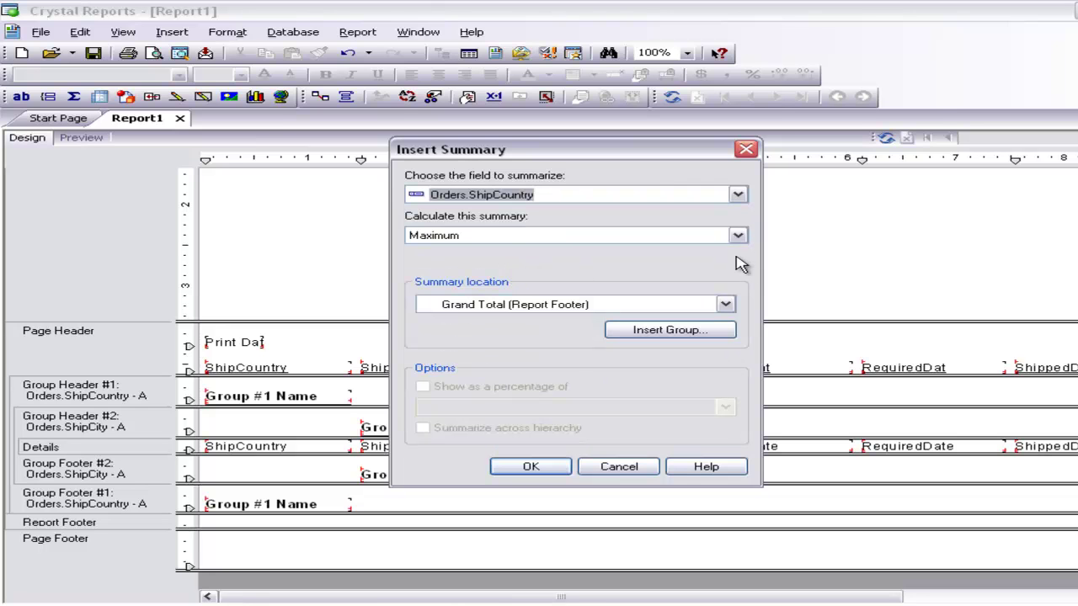
{"action": "left_click", "coordinate": [738, 237]}
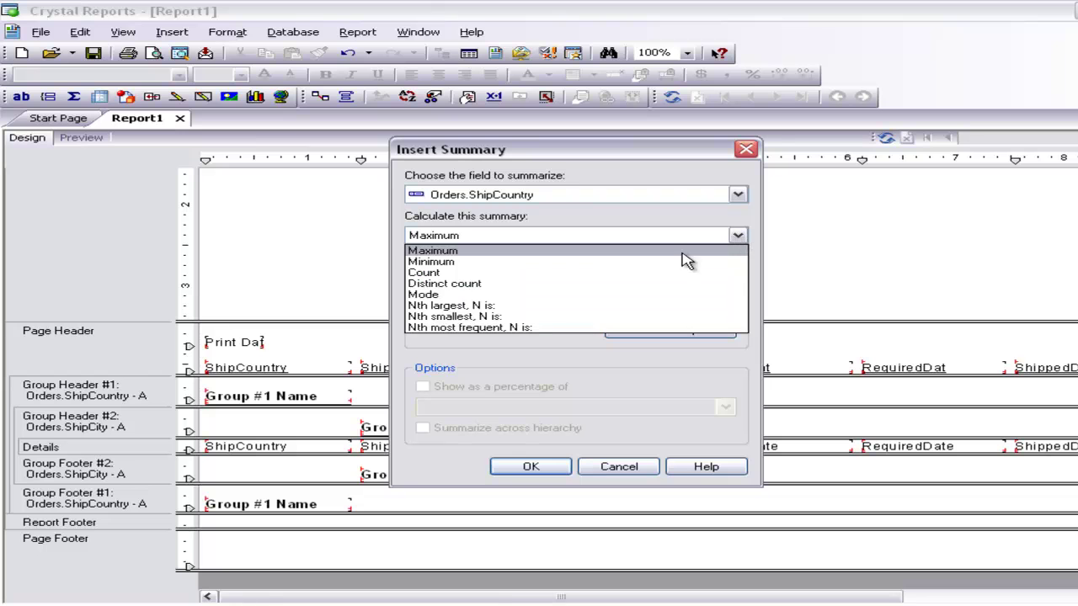
{"action": "left_click", "coordinate": [646, 273]}
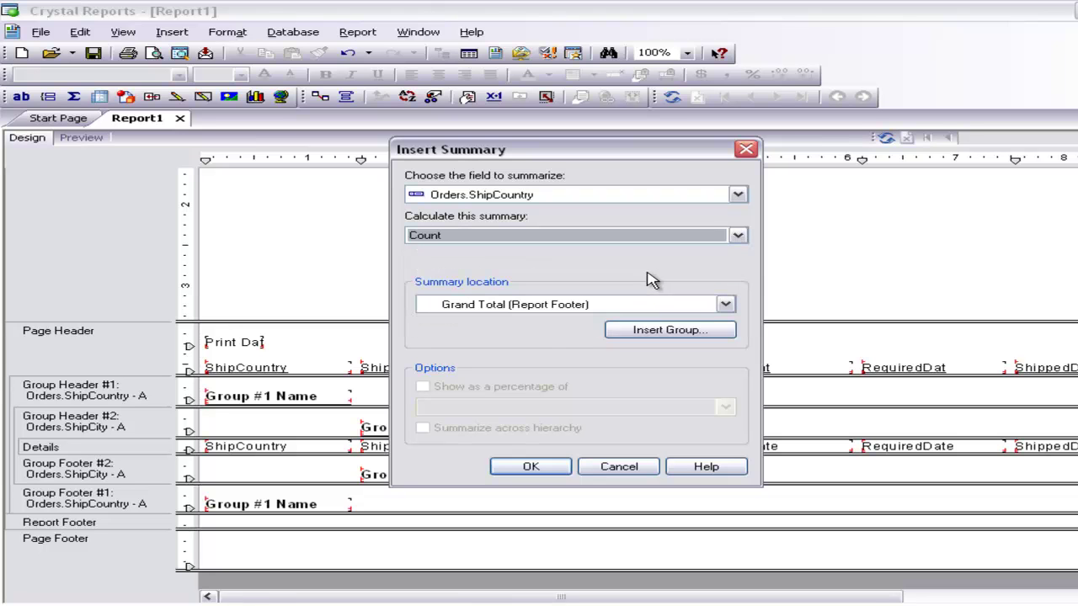
Insert the summary for Group #1: Orders.ShipCountry as a percentage of Grand Total: Count of ShipCountry, positioned beside the group name in Group Footer #1.
{"action": "left_click", "coordinate": [725, 306]}
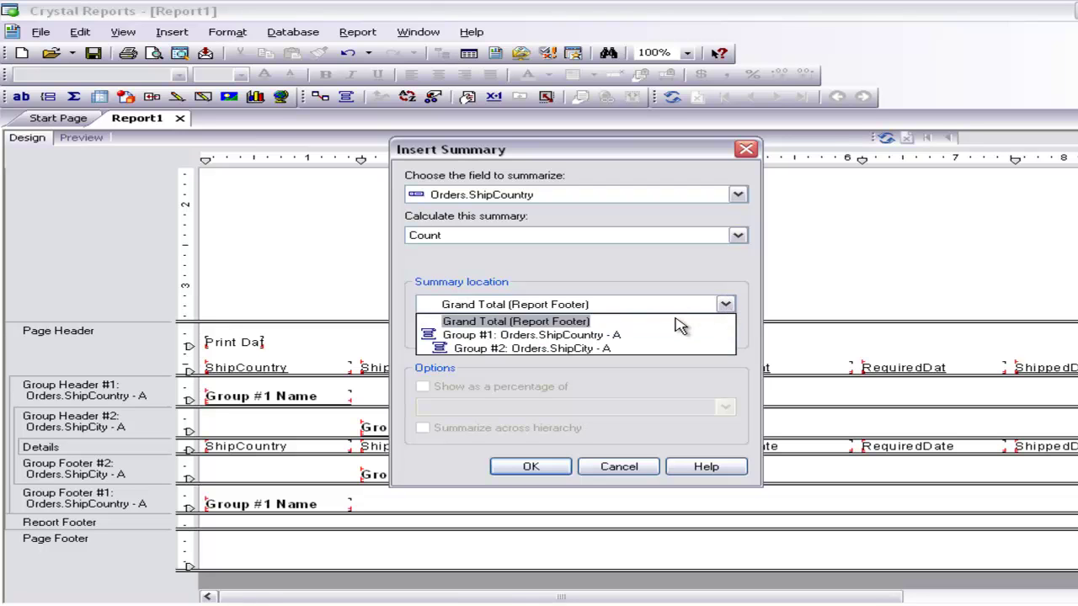
{"action": "left_click", "coordinate": [651, 337]}
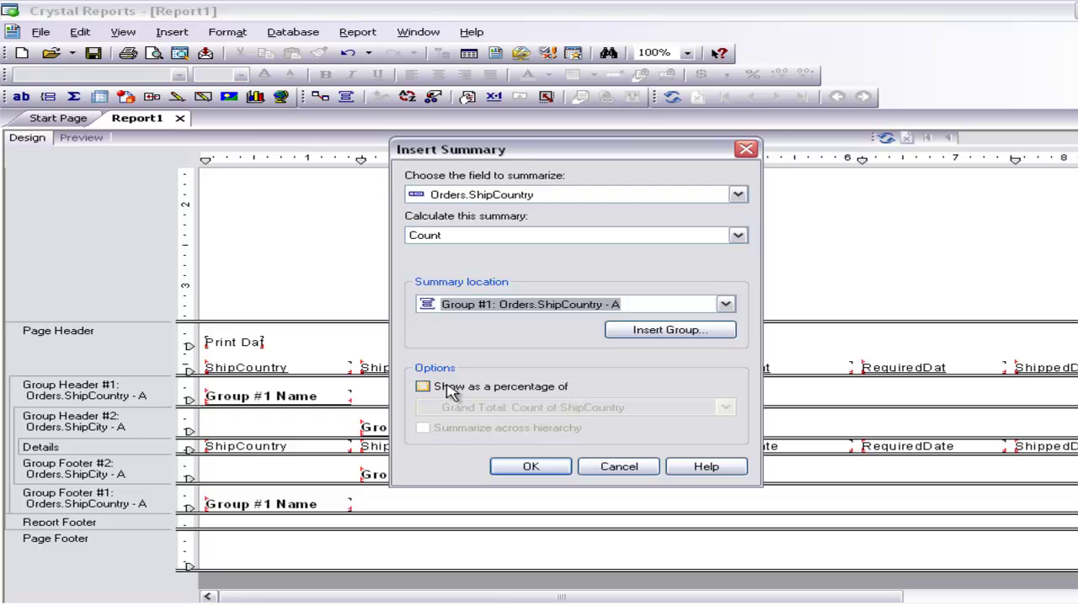
{"action": "left_click", "coordinate": [449, 389]}
{"action": "left_click", "coordinate": [540, 473]}
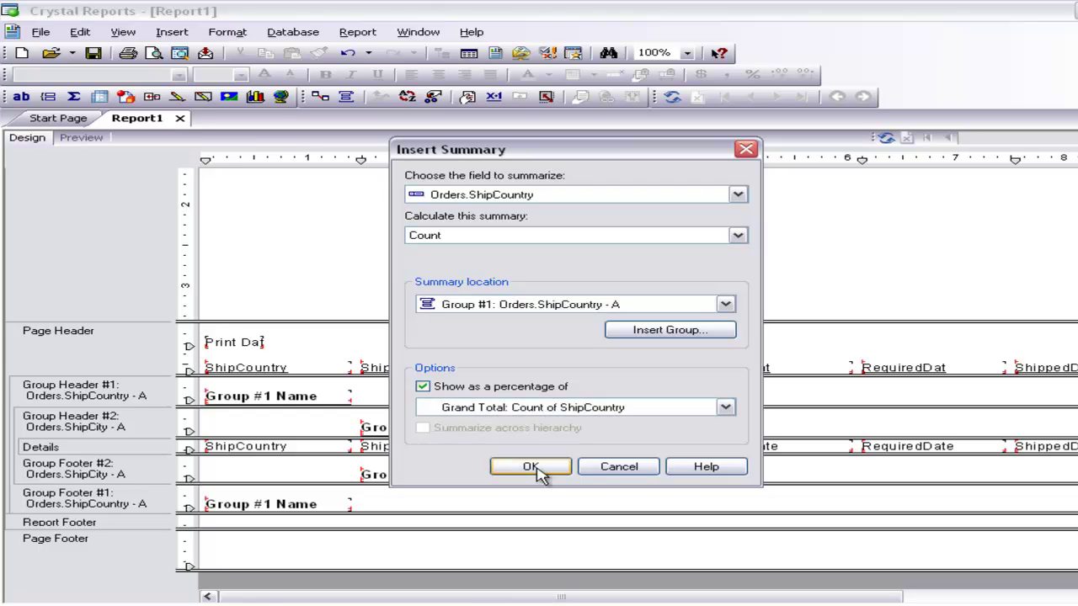
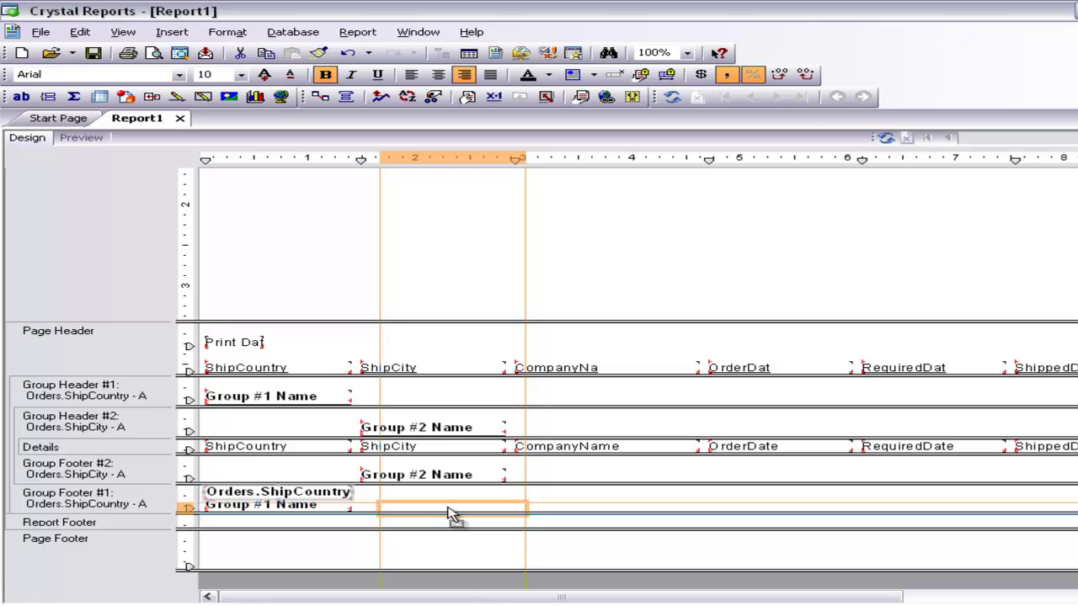
{"action": "left_click", "coordinate": [698, 501]}
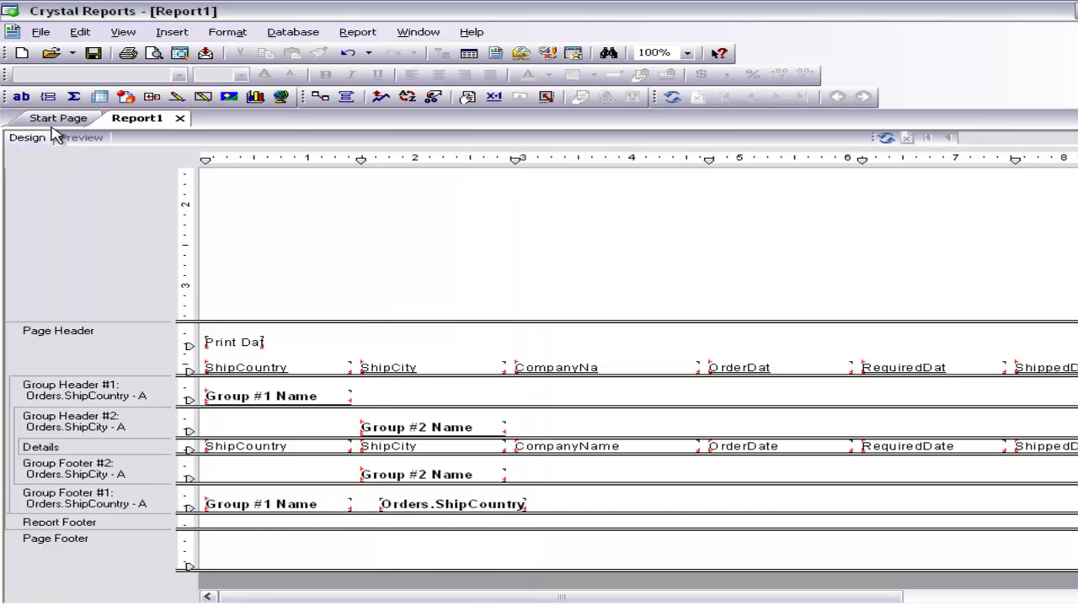
Preview the report and examine the percentage summary in the Argentina group footer.
{"action": "left_click", "coordinate": [83, 140]}
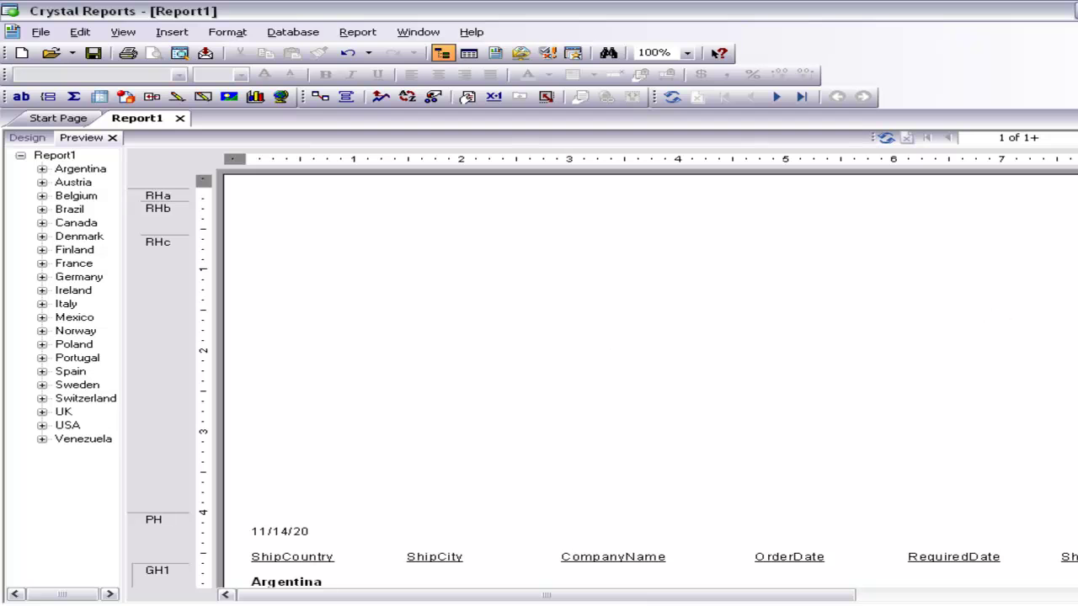
{"action": "scroll", "coordinate": [647, 379], "scroll_direction": "right", "scroll_amount": 5}
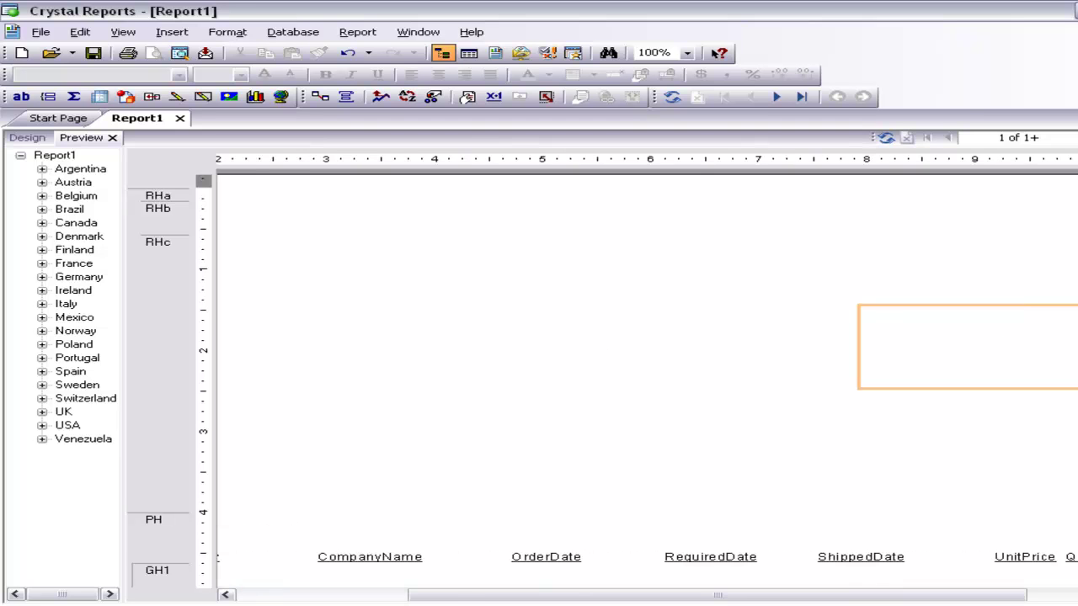
{"action": "scroll", "coordinate": [647, 379], "scroll_direction": "down", "scroll_amount": 3}
{"action": "scroll", "coordinate": [647, 379], "scroll_direction": "down", "scroll_amount": 1}
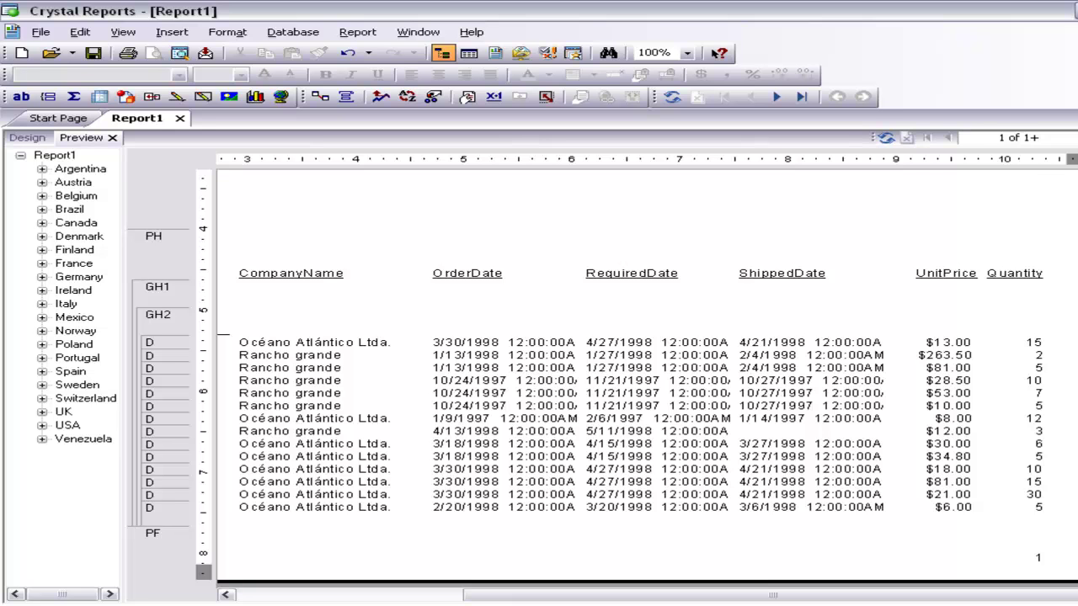
{"action": "scroll", "coordinate": [647, 379], "scroll_direction": "down", "scroll_amount": 2}
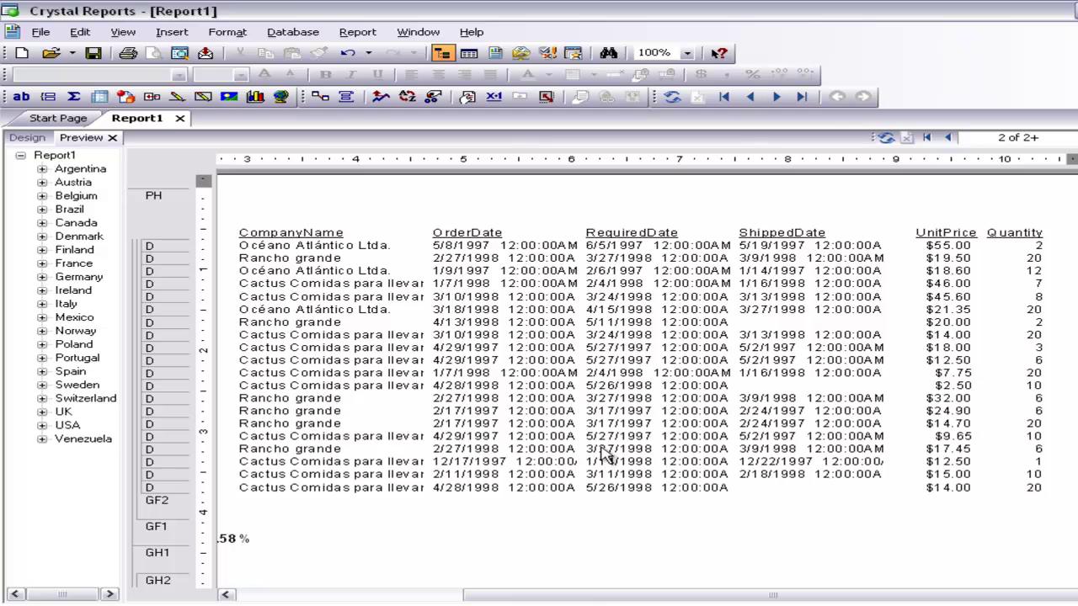
{"action": "left_click_drag", "start_coordinate": [553, 589], "coordinate": [465, 589]}
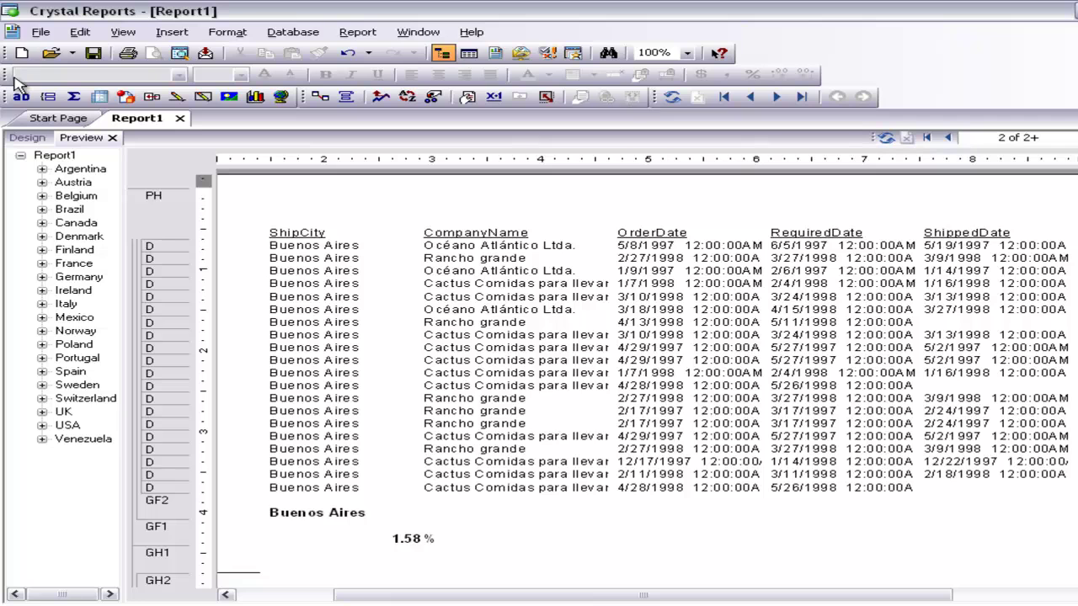
Insert a chart about 5 by 3 inches at the upper-left corner of Report Header c and preview it.
{"action": "left_click", "coordinate": [37, 141]}
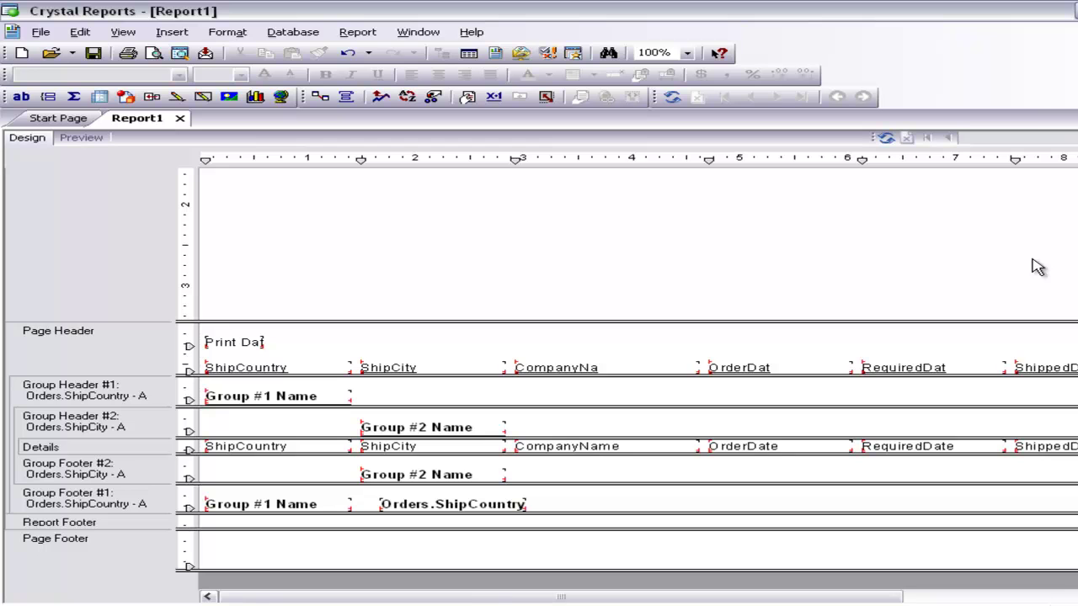
{"action": "scroll", "coordinate": [540, 397], "scroll_direction": "up", "scroll_amount": 1}
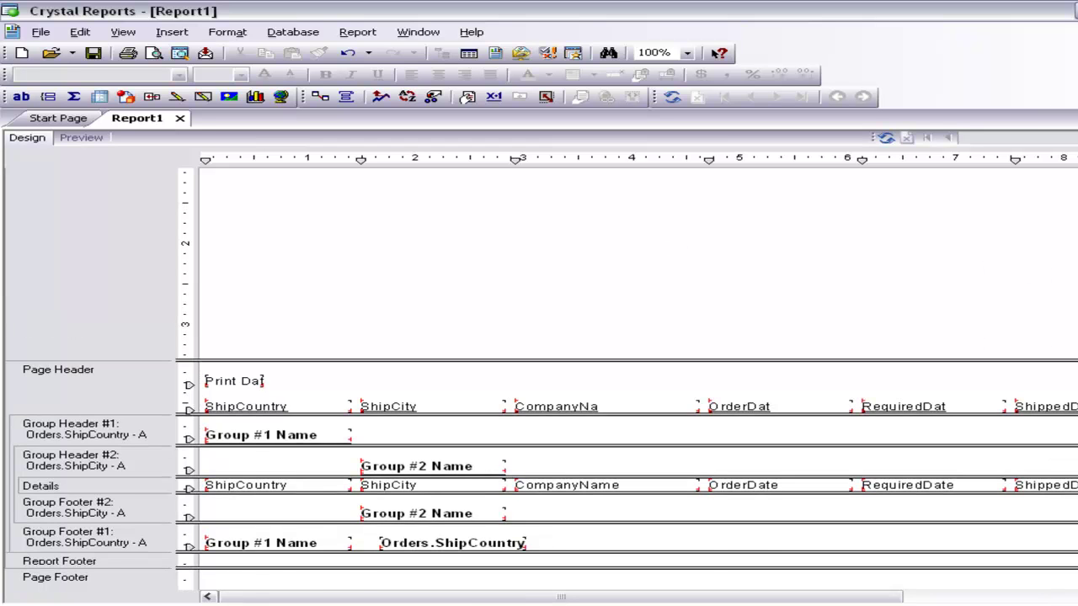
{"action": "scroll", "coordinate": [540, 379], "scroll_direction": "up", "scroll_amount": 4}
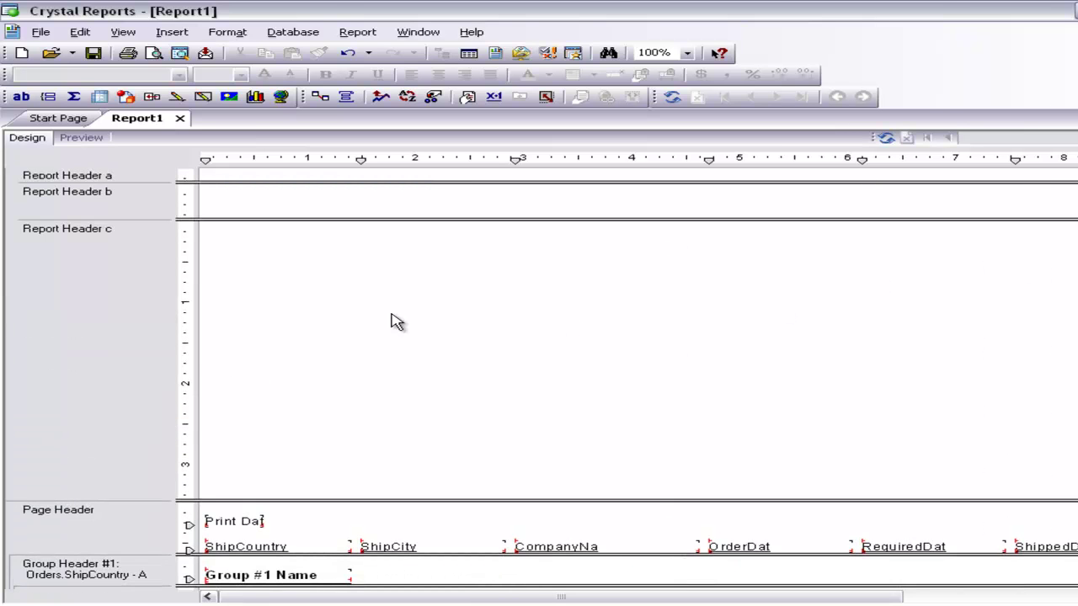
{"action": "left_click", "coordinate": [172, 33]}
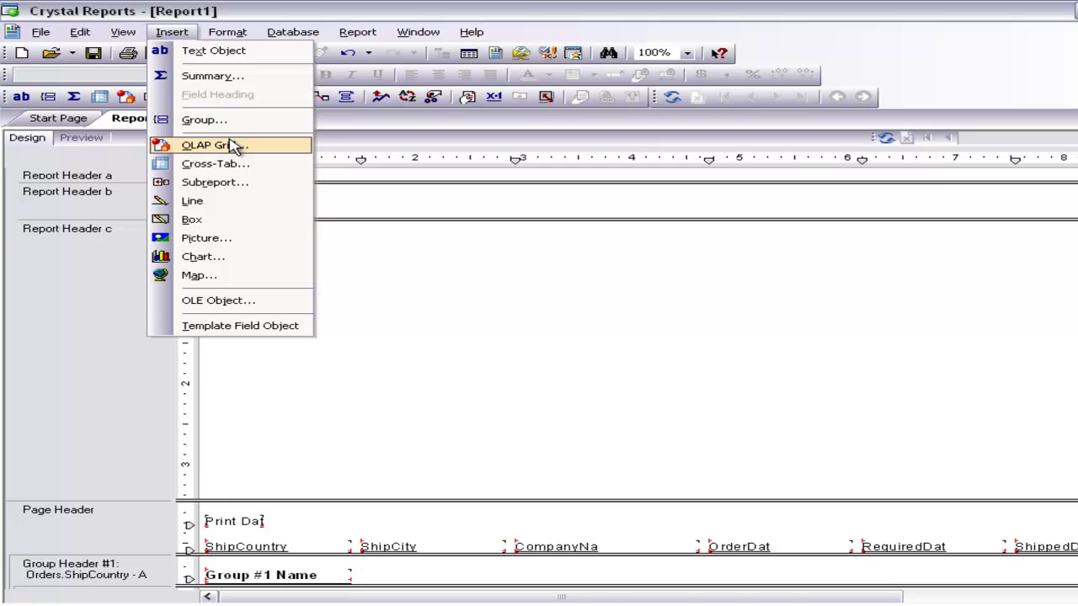
{"action": "left_click", "coordinate": [226, 260]}
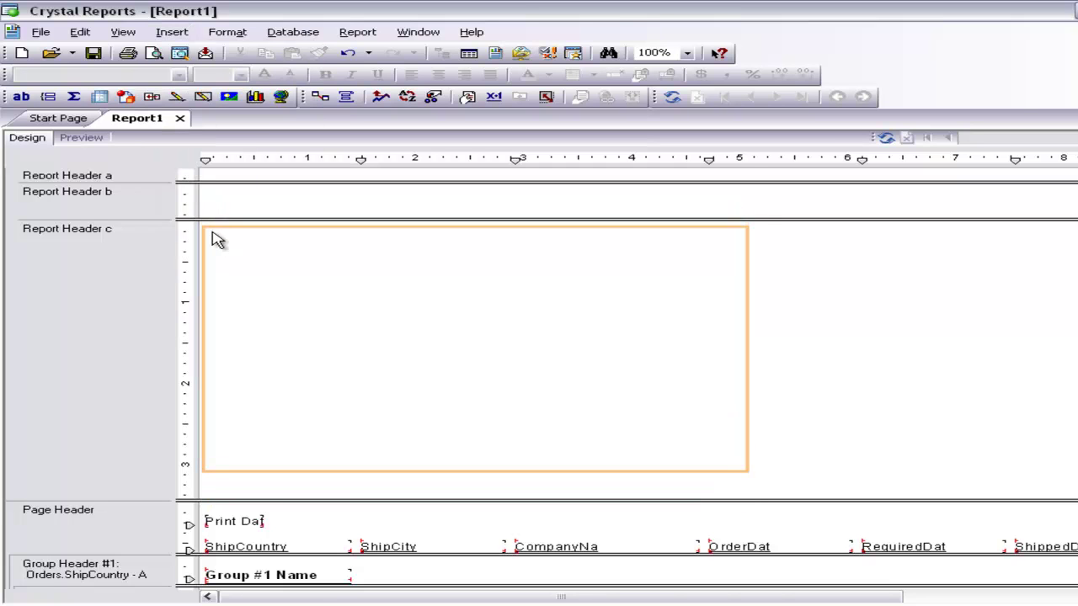
{"action": "left_click", "coordinate": [217, 240]}
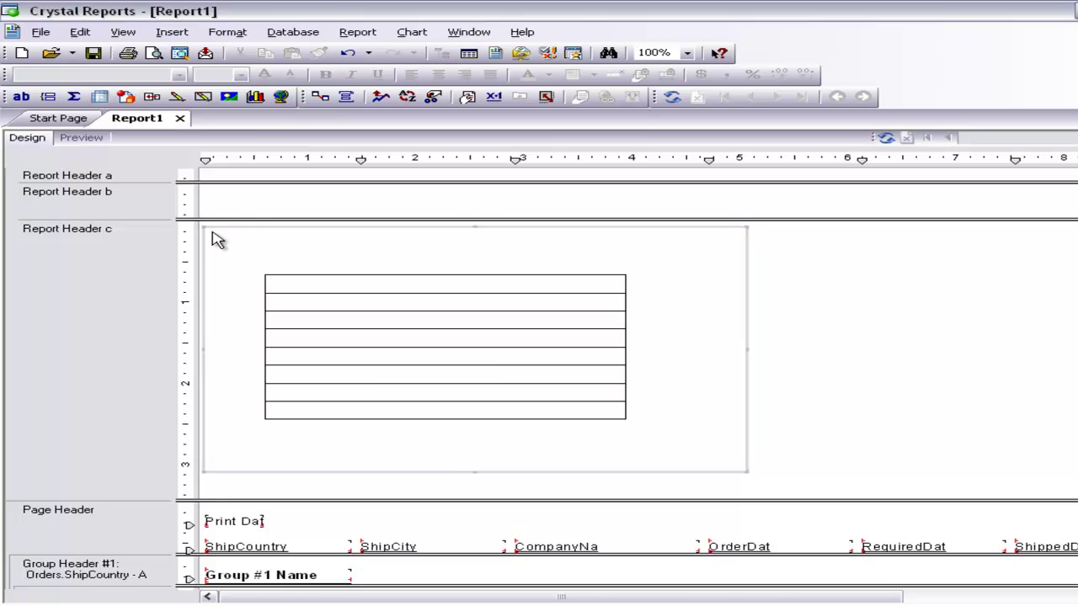
{"action": "left_click", "coordinate": [82, 139]}
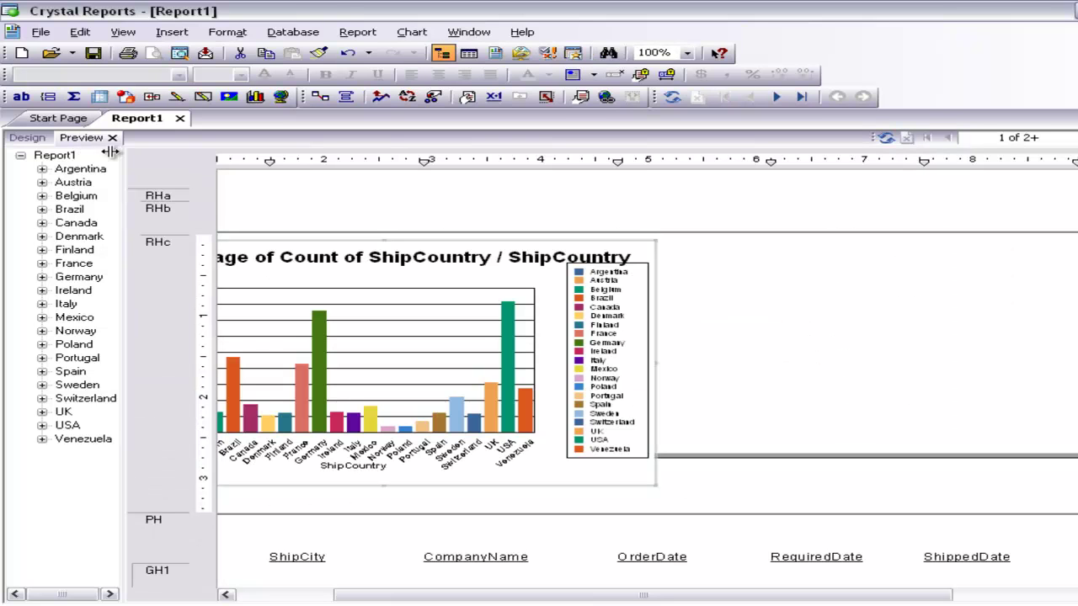
{"action": "left_click_drag", "start_coordinate": [520, 599], "coordinate": [349, 585]}
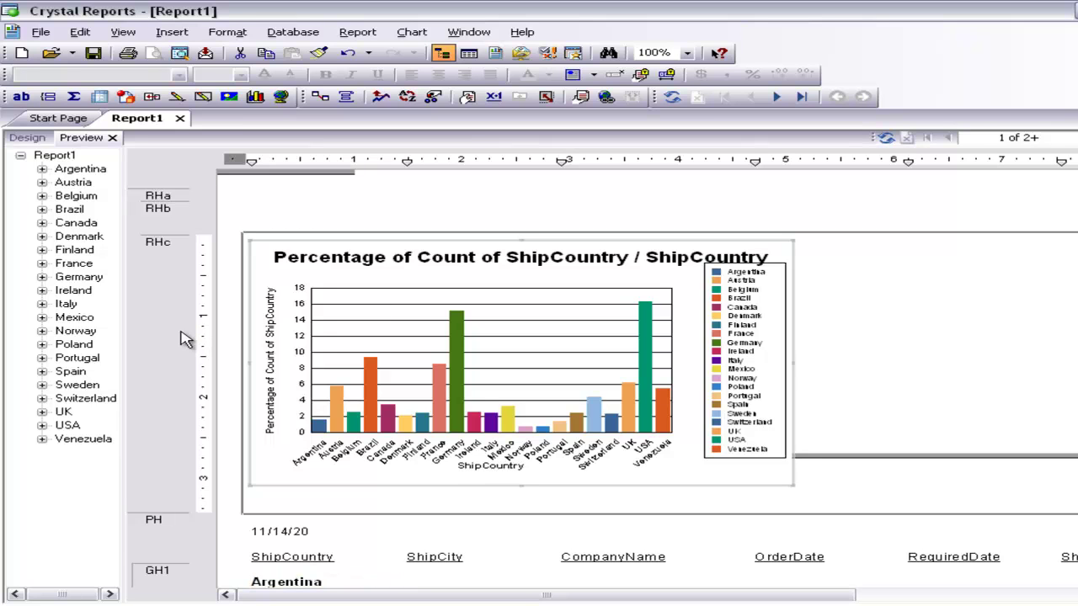
Widen the Report Header c chart to about 8.3 inches in the design view and preview it again.
{"action": "left_click", "coordinate": [13, 138]}
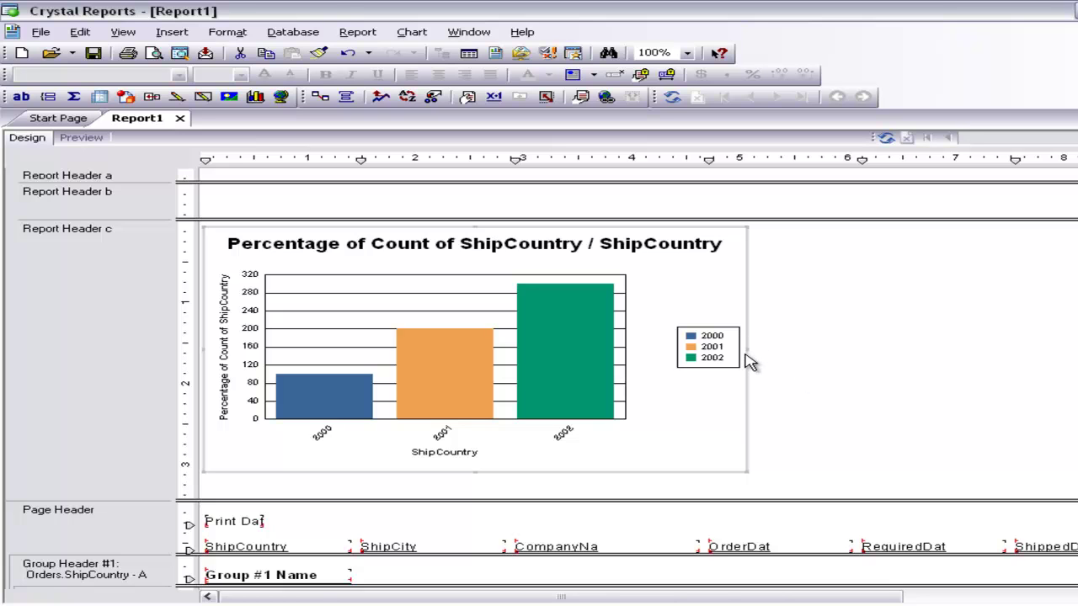
{"action": "left_click_drag", "start_coordinate": [746, 349], "coordinate": [1077, 373]}
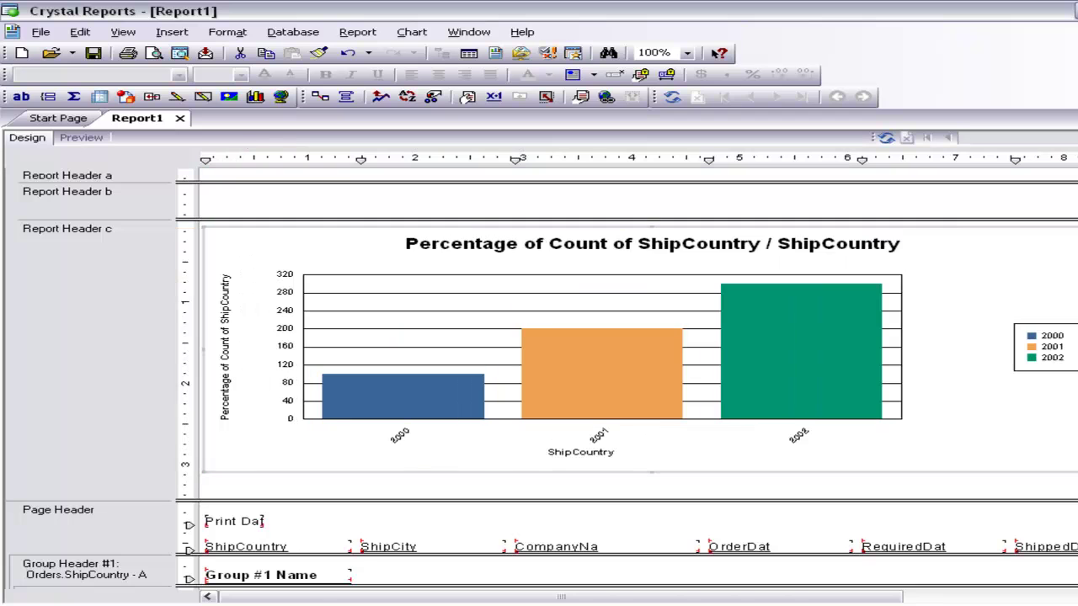
{"action": "left_click", "coordinate": [81, 137]}
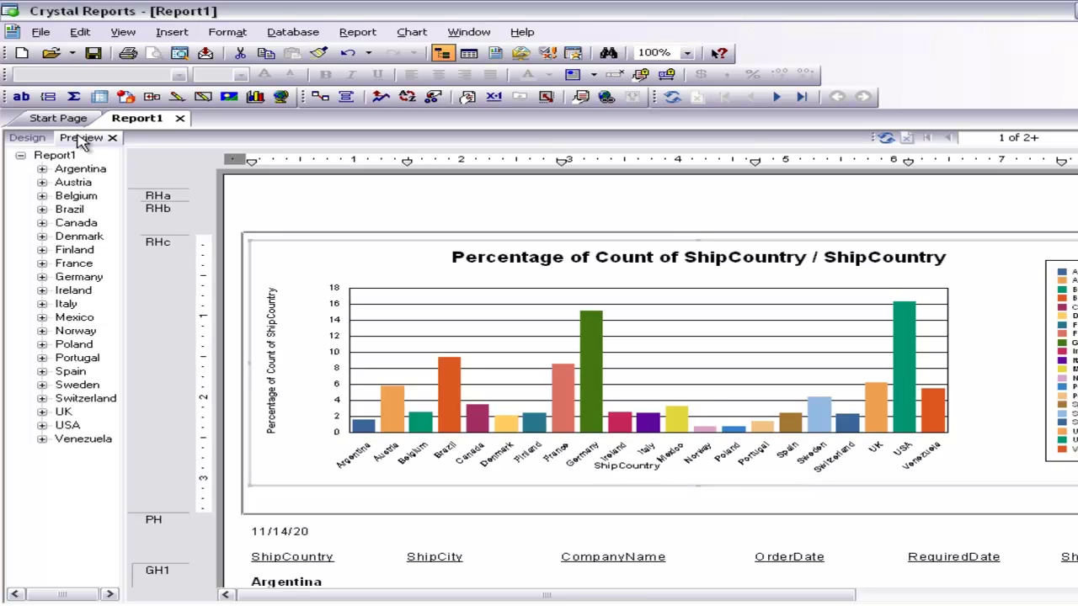
Change the Report Header c chart's type to a Pie chart with the depth effect enabled.
{"action": "left_click", "coordinate": [12, 140]}
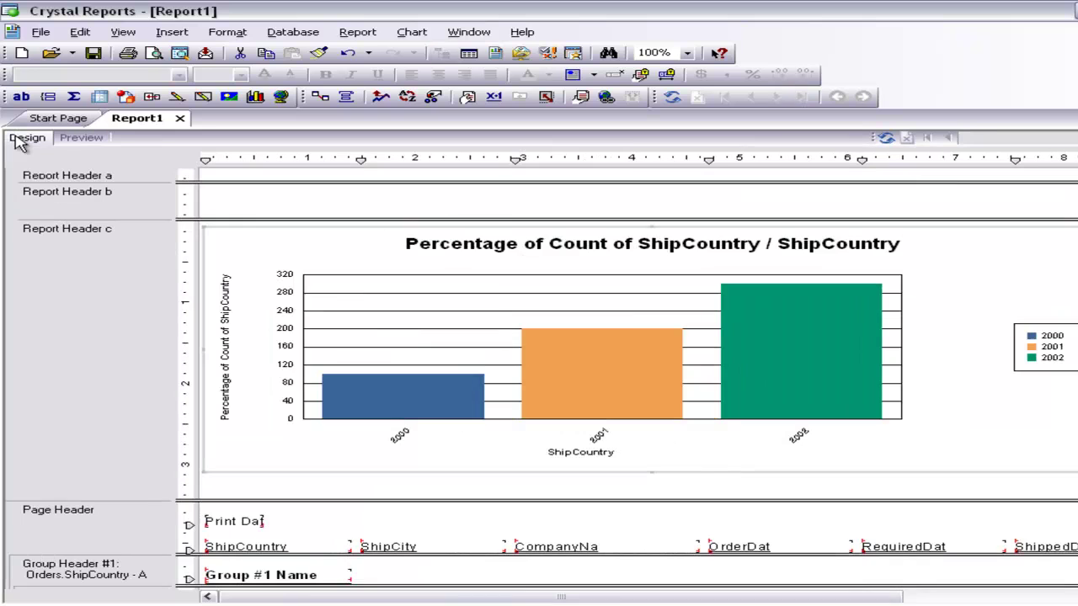
{"action": "right_click", "coordinate": [468, 371]}
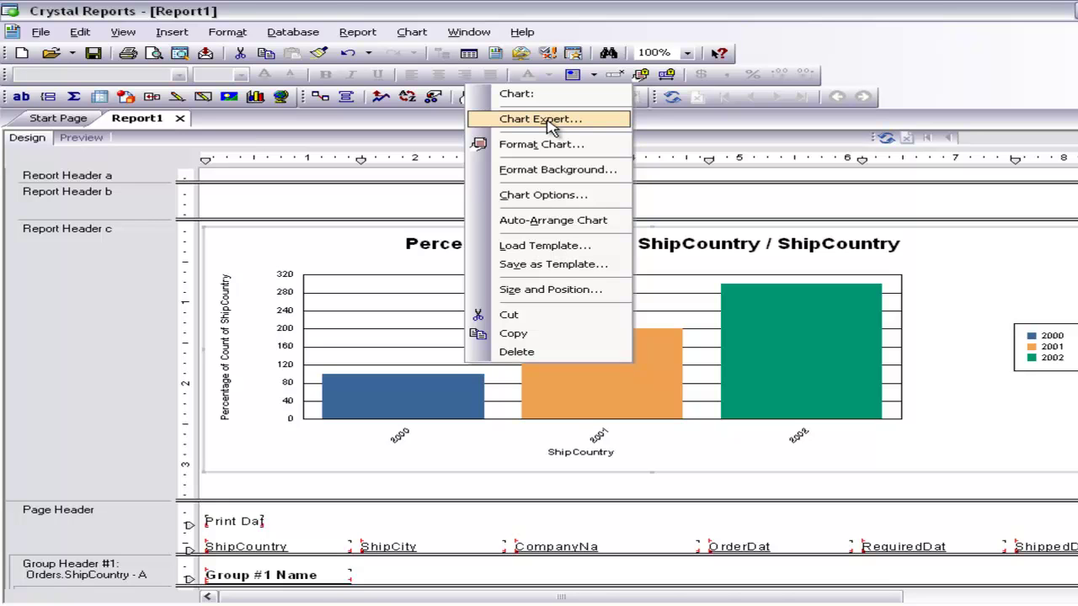
{"action": "left_click", "coordinate": [551, 122]}
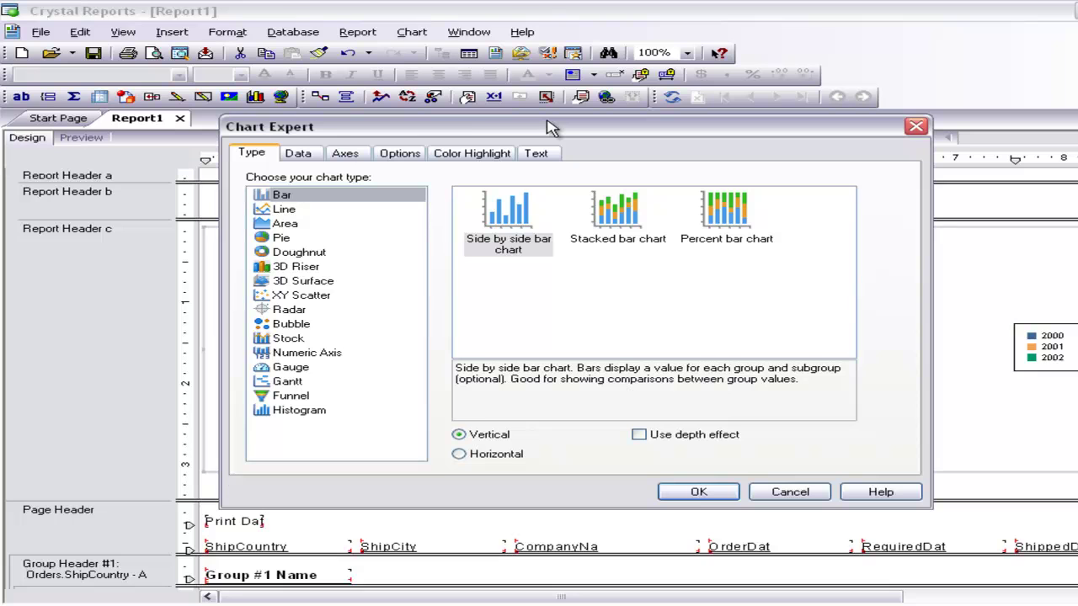
{"action": "left_click", "coordinate": [281, 239]}
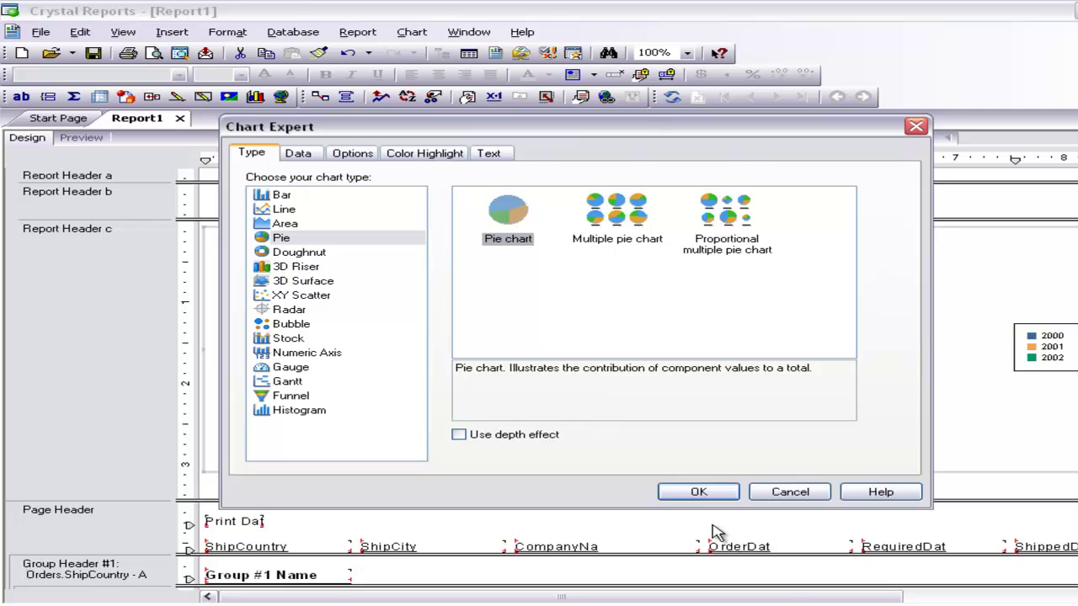
{"action": "left_click", "coordinate": [505, 435]}
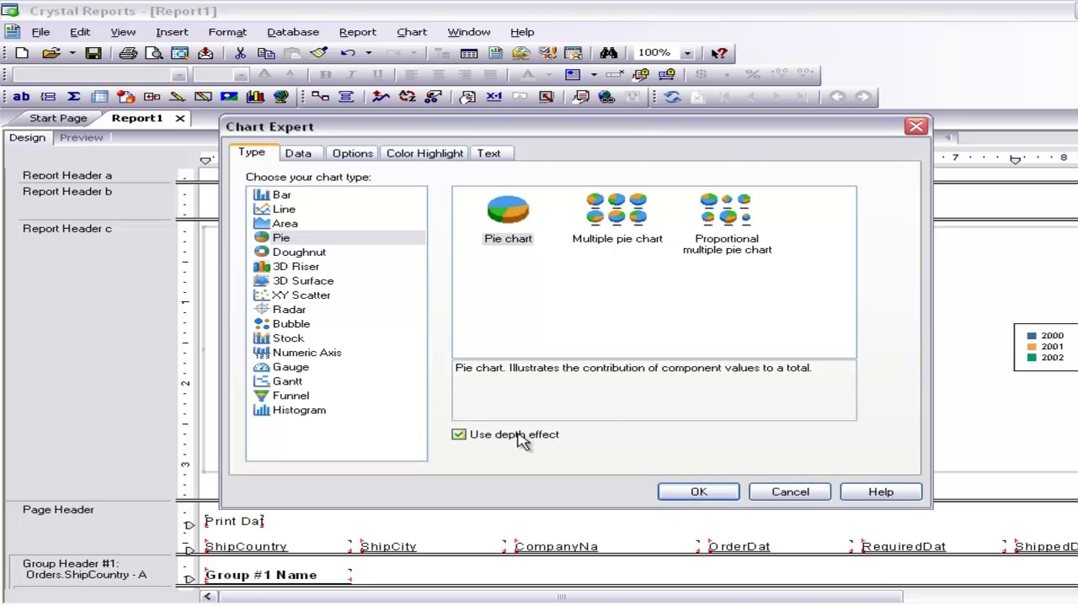
{"action": "left_click", "coordinate": [491, 439]}
{"action": "left_click", "coordinate": [496, 445]}
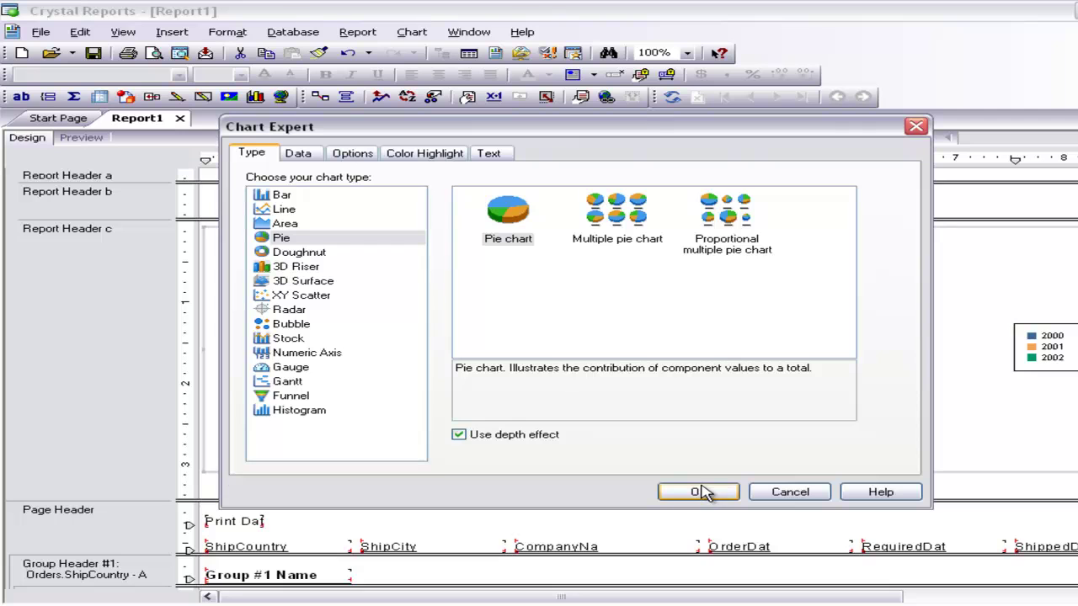
Review the pie chart's data and display options, apply the pie chart, and preview the report.
{"action": "left_click", "coordinate": [303, 156]}
{"action": "left_click", "coordinate": [357, 158]}
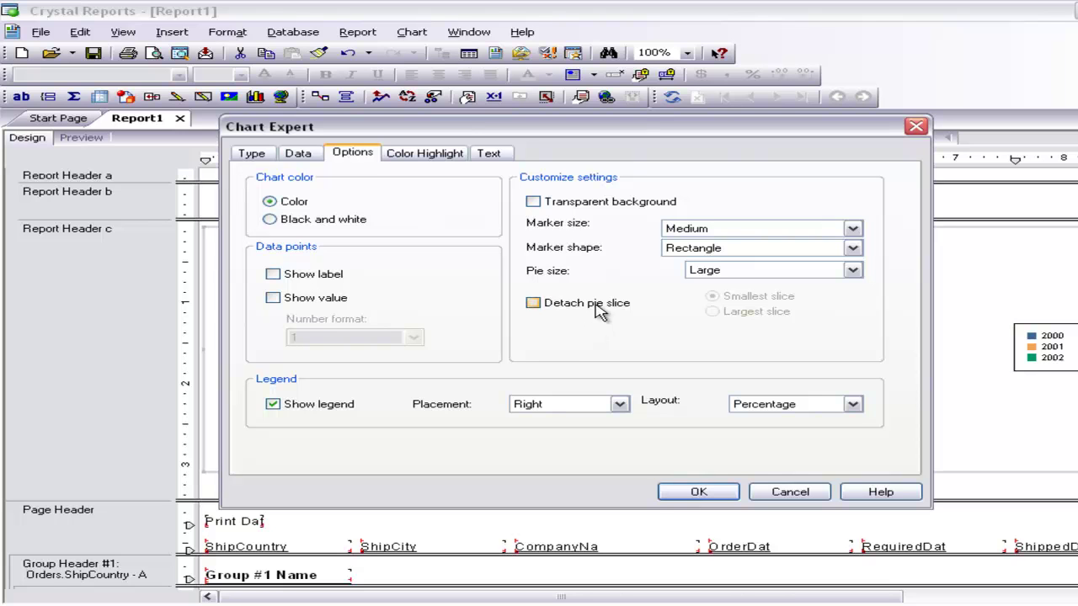
{"action": "left_click", "coordinate": [255, 159]}
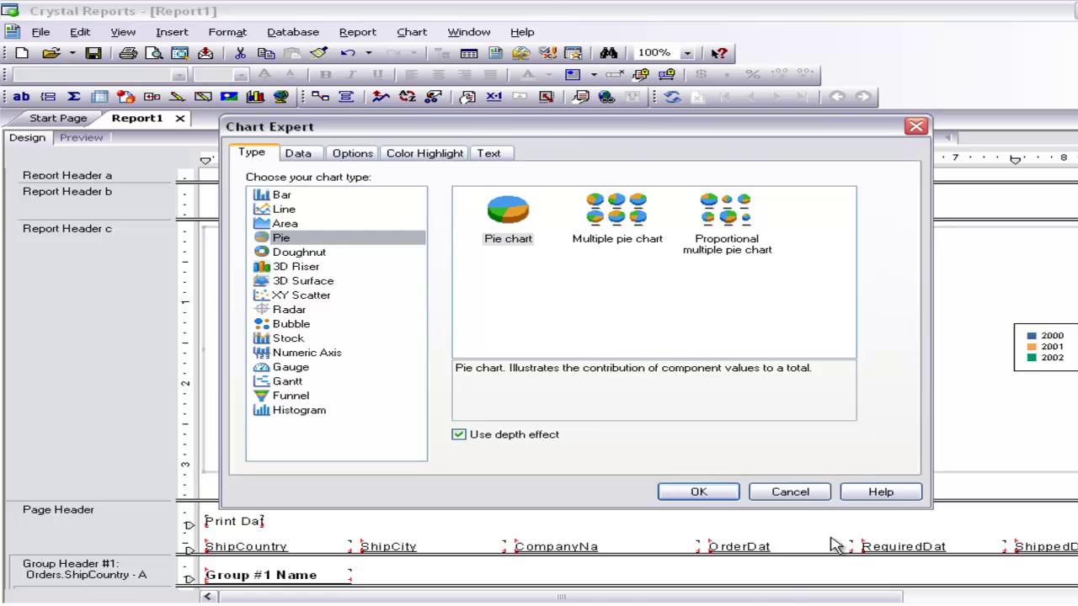
{"action": "left_click", "coordinate": [697, 492]}
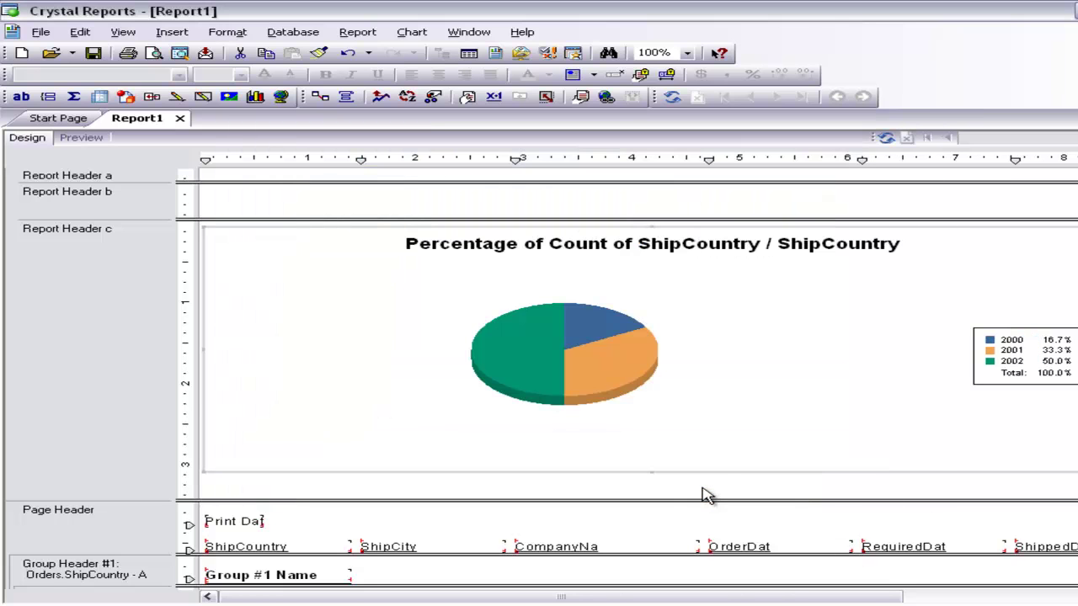
{"action": "left_click", "coordinate": [71, 139]}
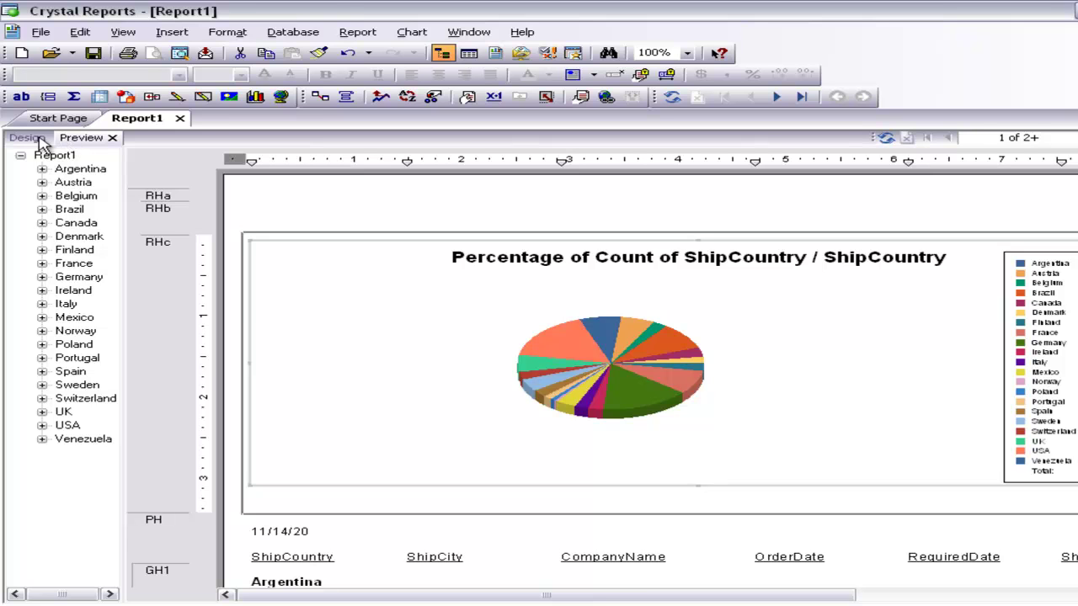
Change the Report Header c chart to a vertical side by side bar chart with the depth effect and preview it.
{"action": "left_click", "coordinate": [39, 140]}
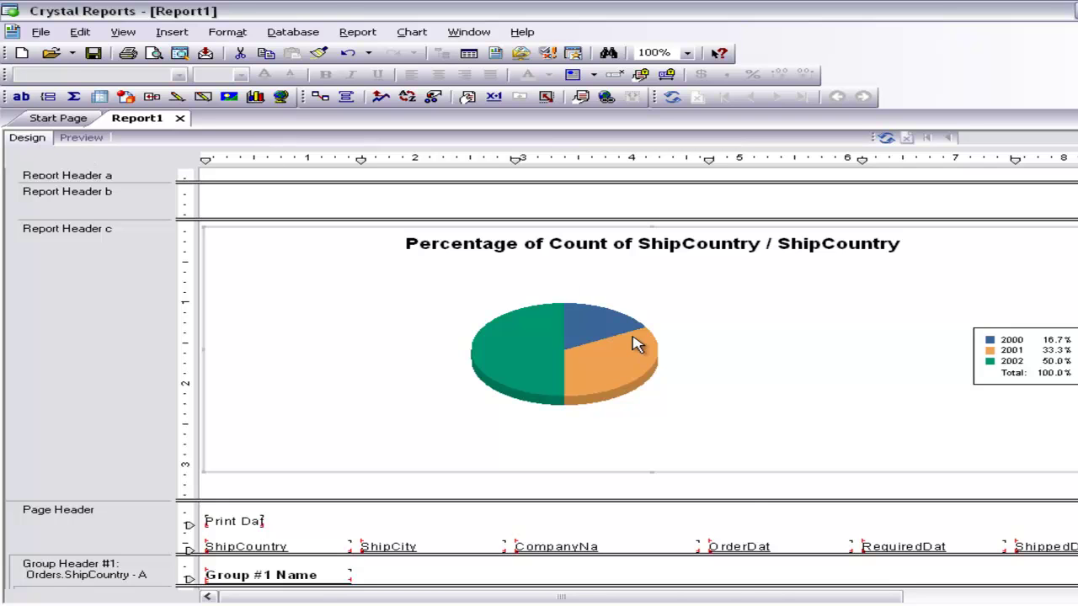
{"action": "right_click", "coordinate": [587, 341]}
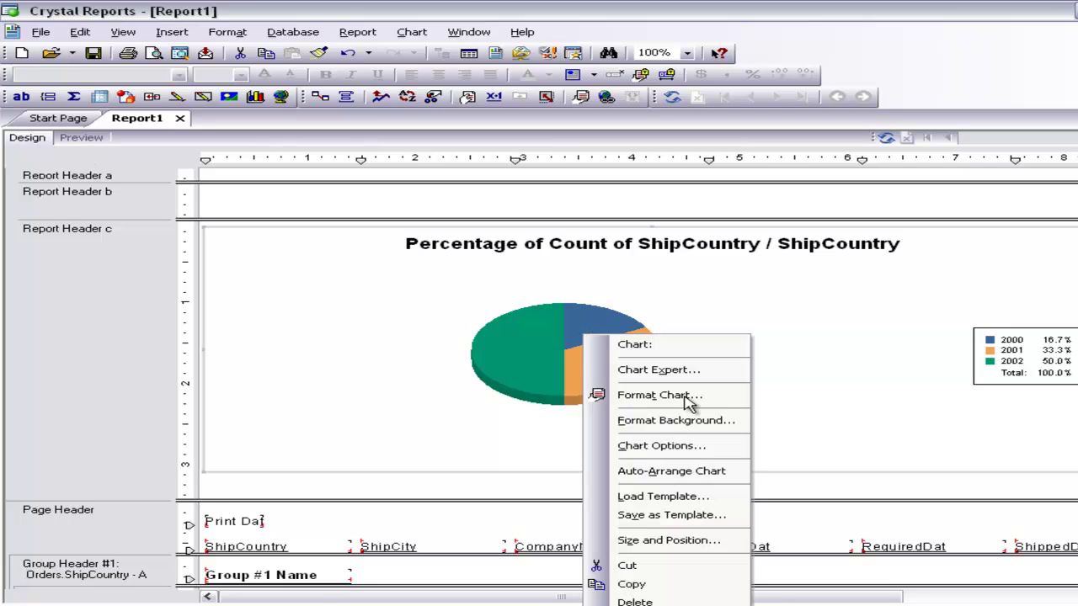
{"action": "left_click", "coordinate": [676, 373]}
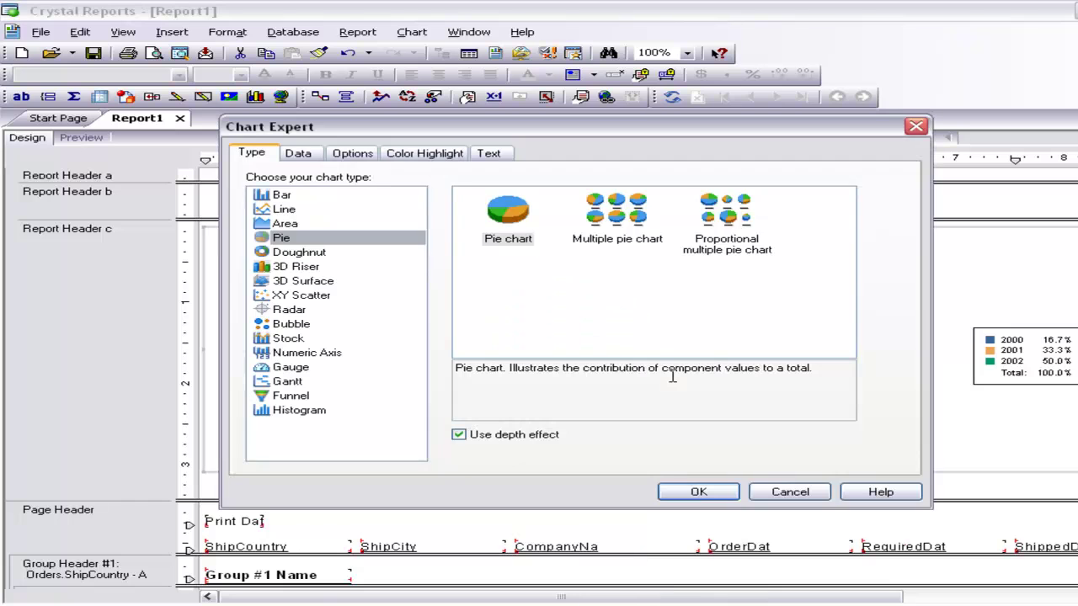
{"action": "left_click", "coordinate": [279, 196]}
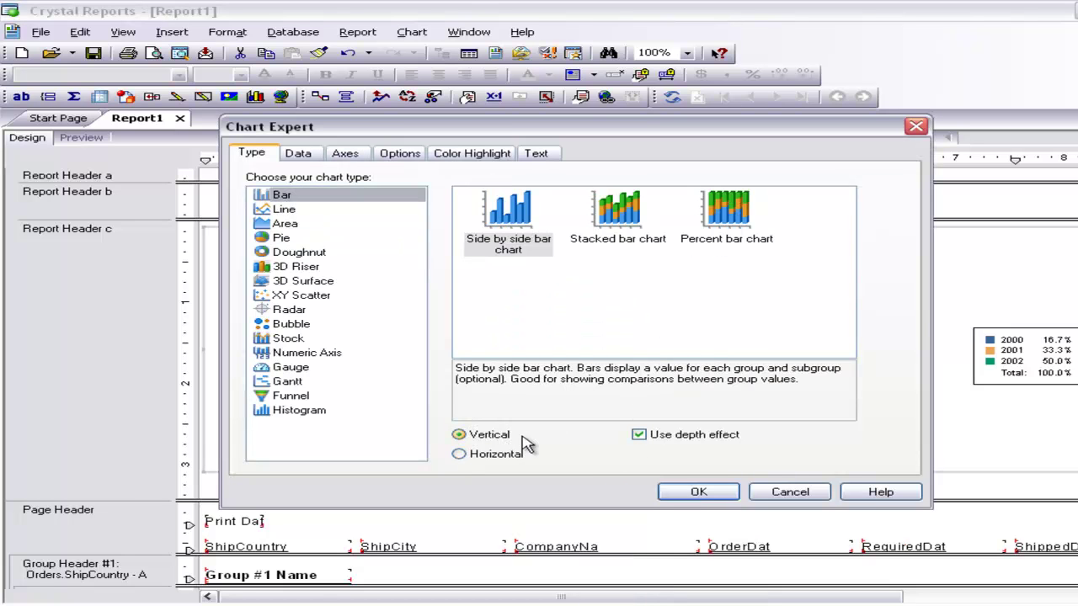
{"action": "left_click", "coordinate": [695, 495]}
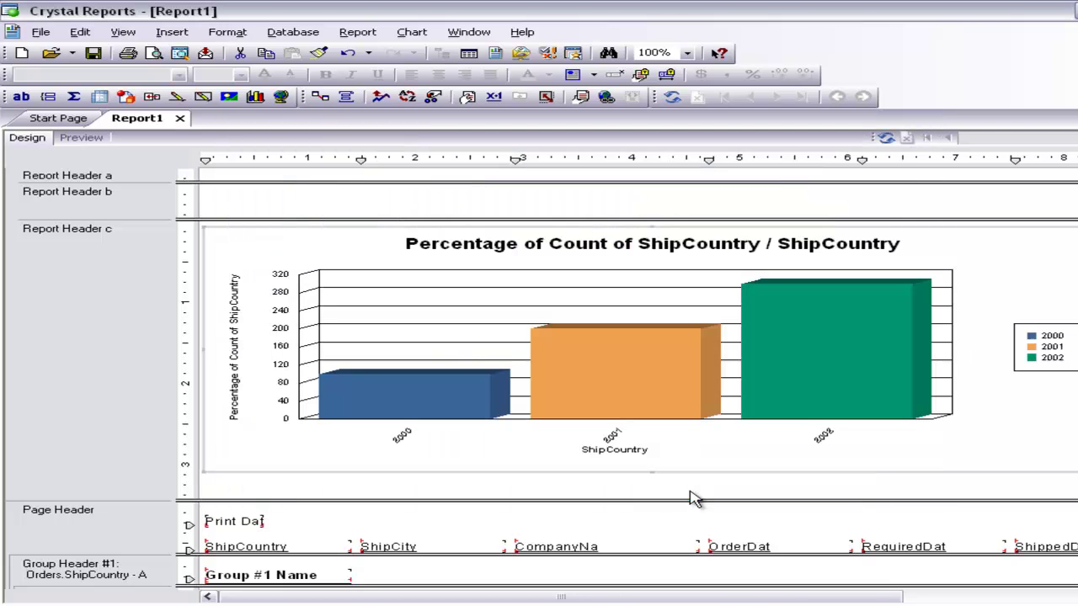
{"action": "left_click", "coordinate": [78, 138]}
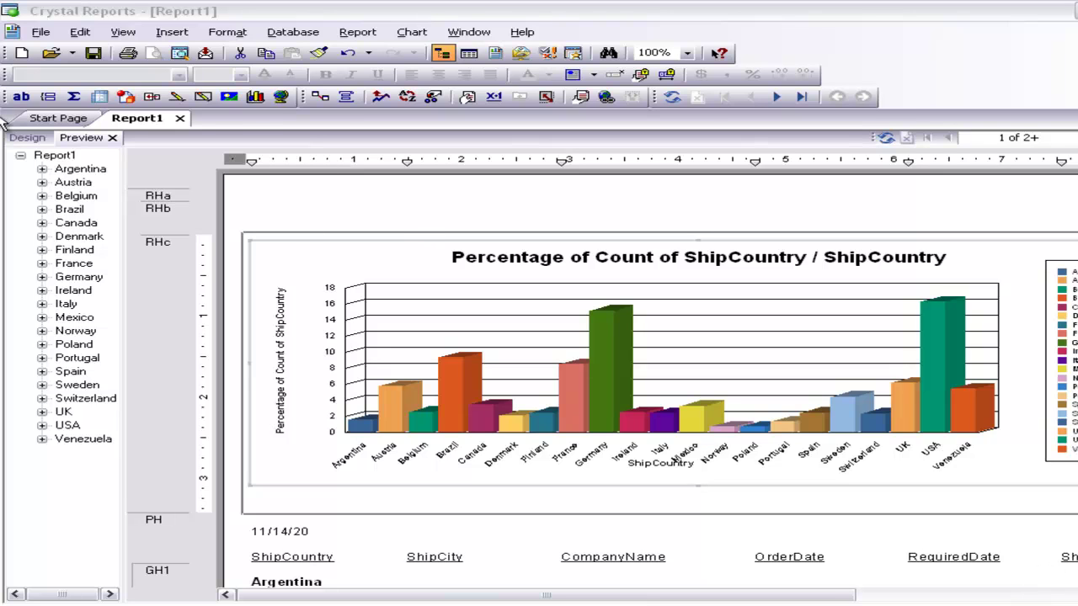
Insert the picture file ssw from Local Disk (C:) at the left edge of Report Header b.
{"action": "left_click", "coordinate": [20, 139]}
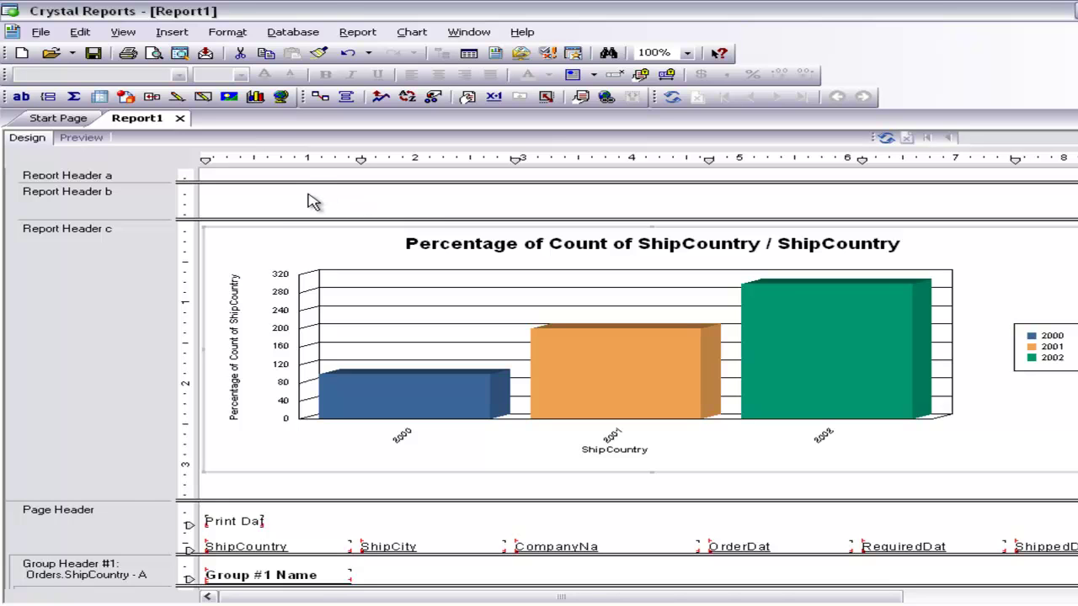
{"action": "left_click", "coordinate": [281, 216]}
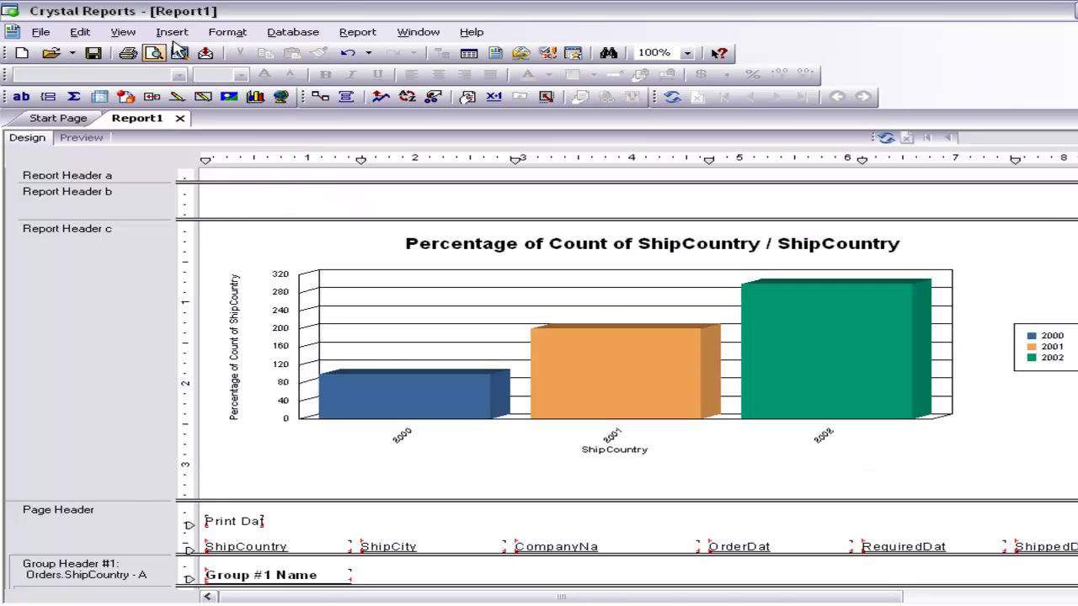
{"action": "left_click", "coordinate": [171, 32]}
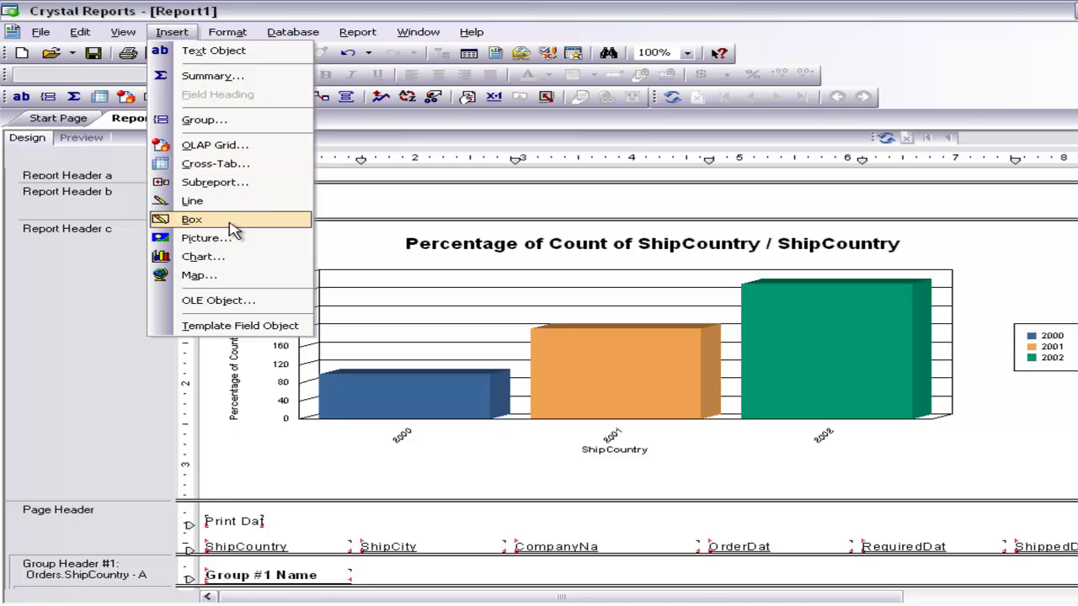
{"action": "left_click", "coordinate": [204, 239]}
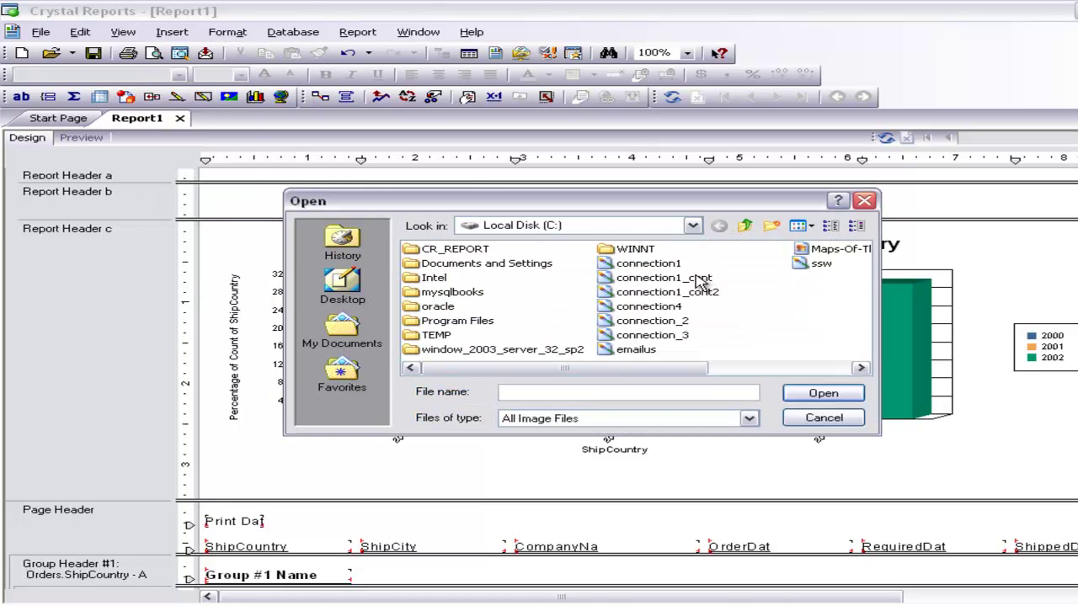
{"action": "left_click", "coordinate": [847, 249]}
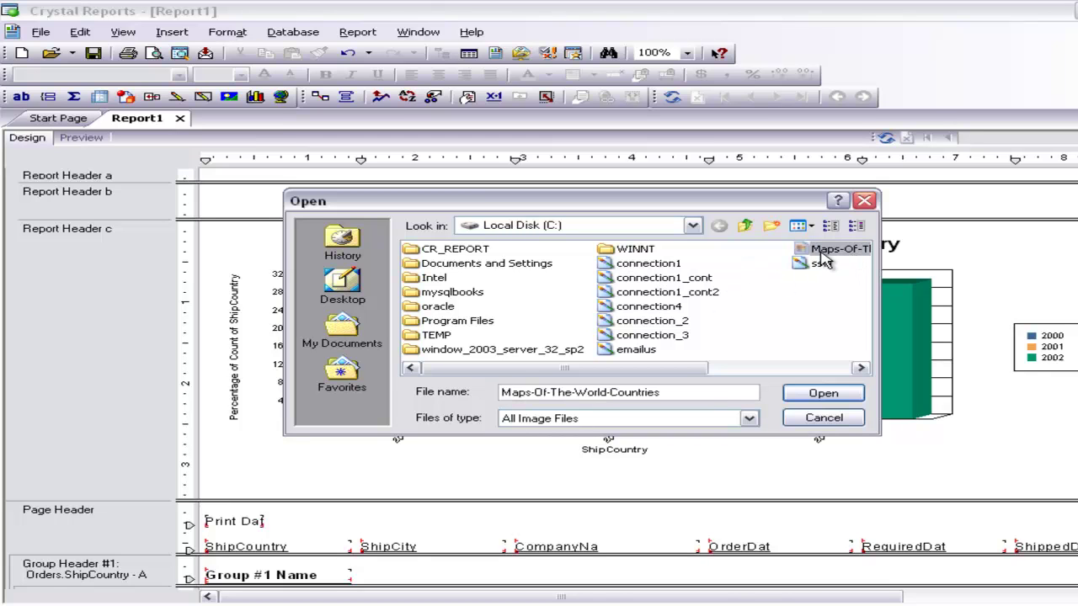
{"action": "double_click", "coordinate": [814, 265]}
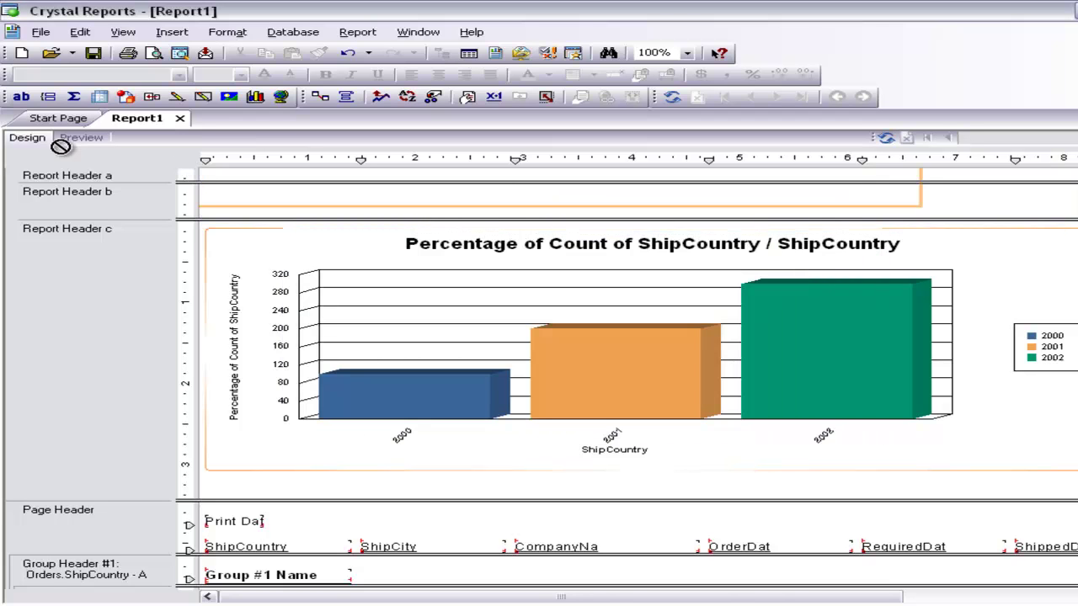
{"action": "left_click", "coordinate": [211, 197]}
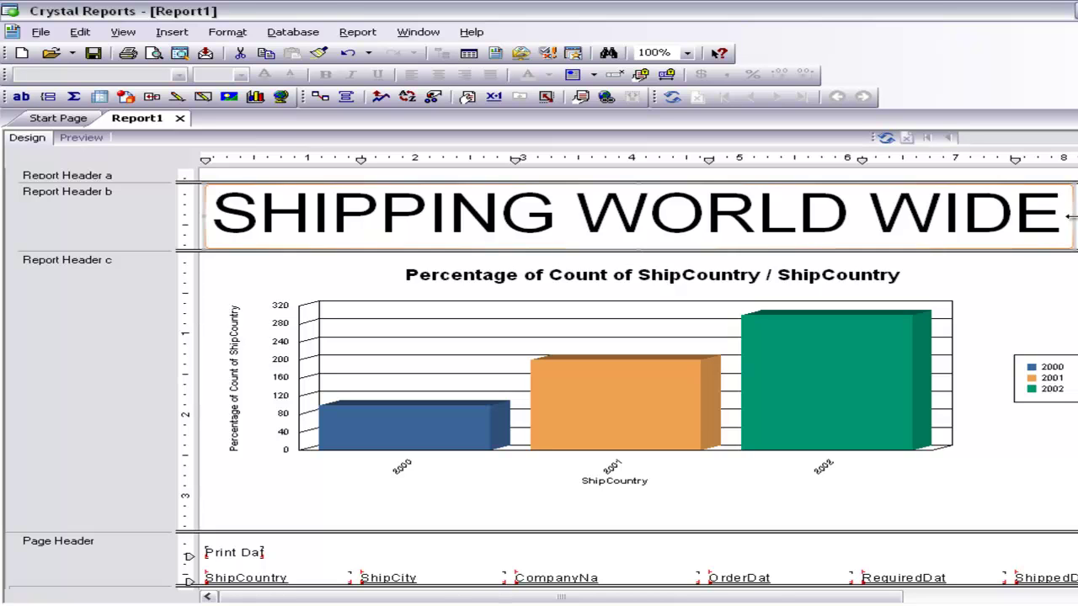
Move the SHIPPING WORLD WIDE picture right so it starts about 0.3 inches from the left edge of Report Header b.
{"action": "left_click", "coordinate": [252, 217]}
{"action": "left_click_drag", "start_coordinate": [252, 217], "coordinate": [254, 217]}
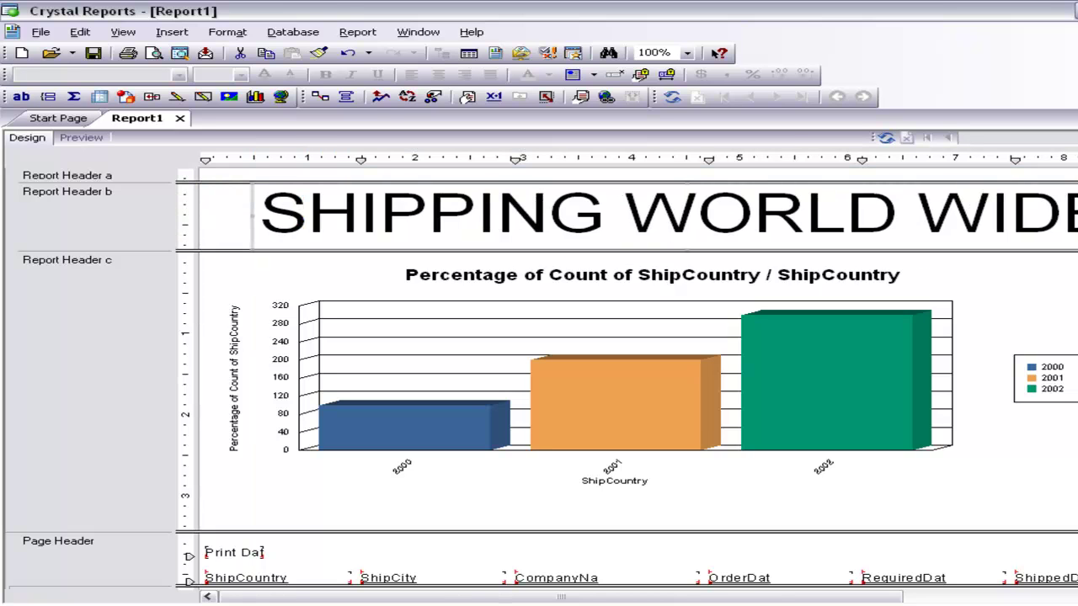
{"action": "left_click", "coordinate": [846, 240]}
{"action": "left_click_drag", "start_coordinate": [847, 240], "coordinate": [847, 233]}
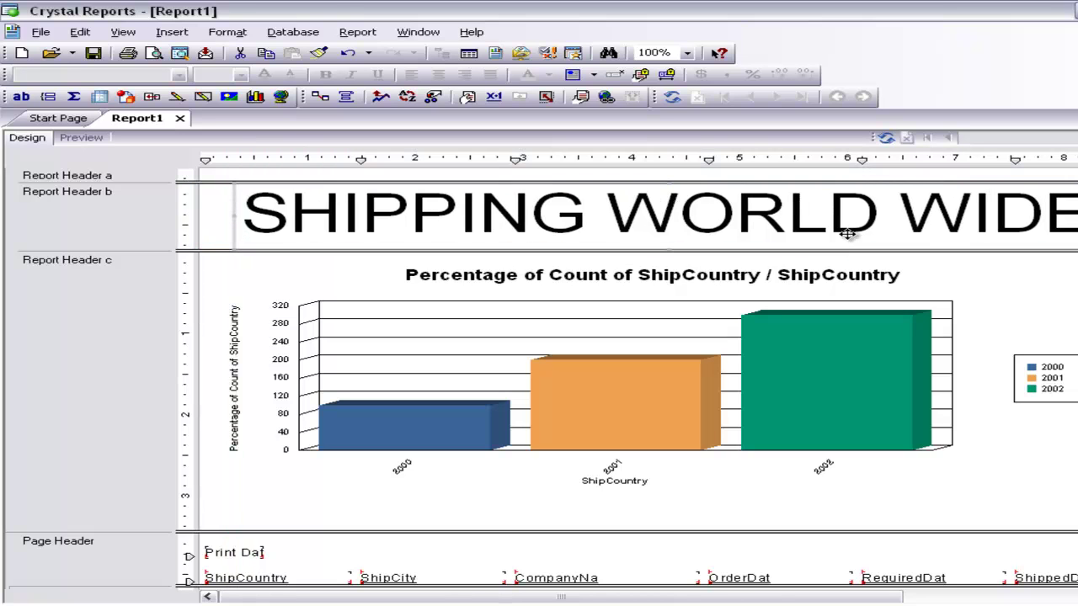
{"action": "right_click", "coordinate": [846, 238]}
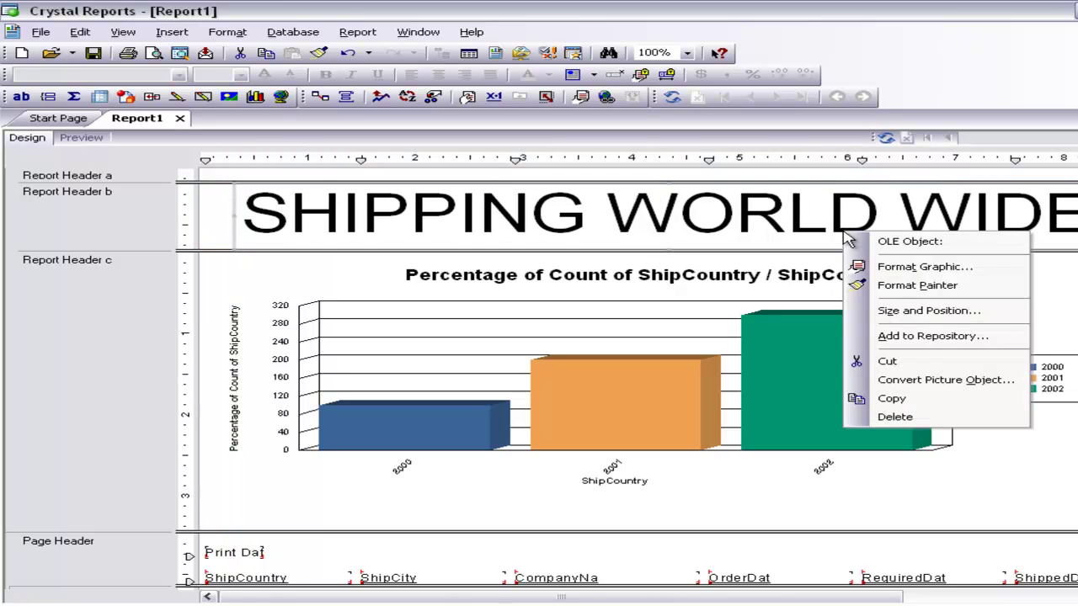
Open the bar chart's border formatting and set its left and right border lines to Single.
{"action": "right_click", "coordinate": [437, 358]}
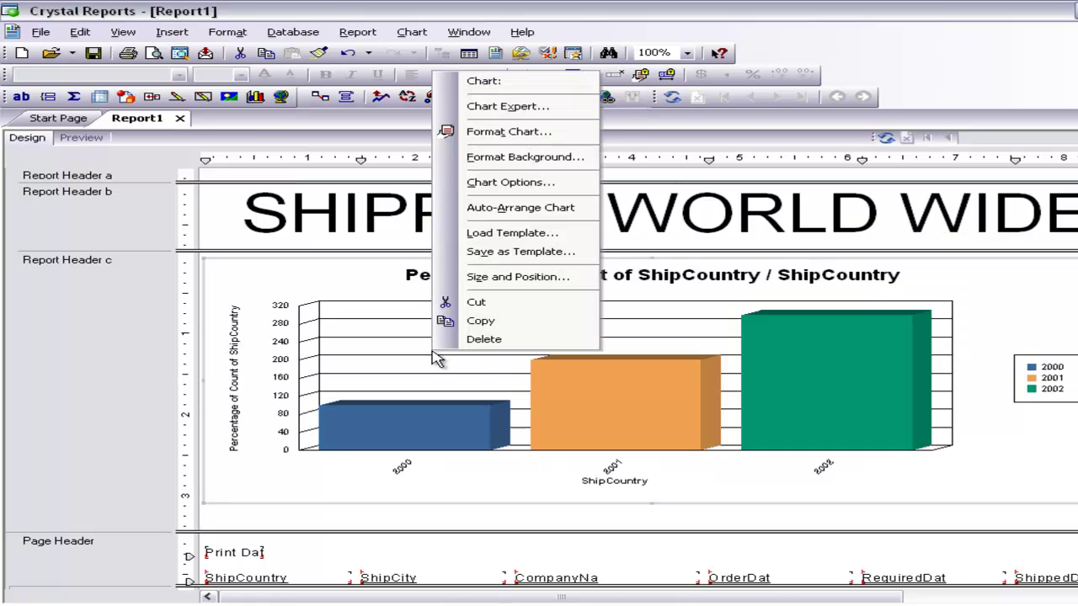
{"action": "left_click", "coordinate": [545, 135]}
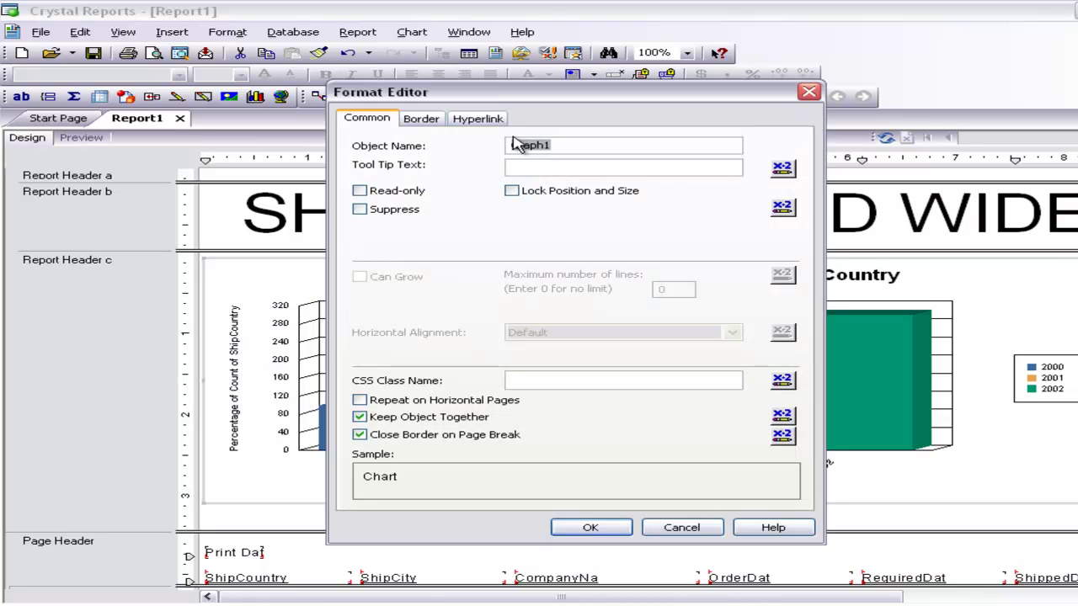
{"action": "left_click", "coordinate": [418, 120]}
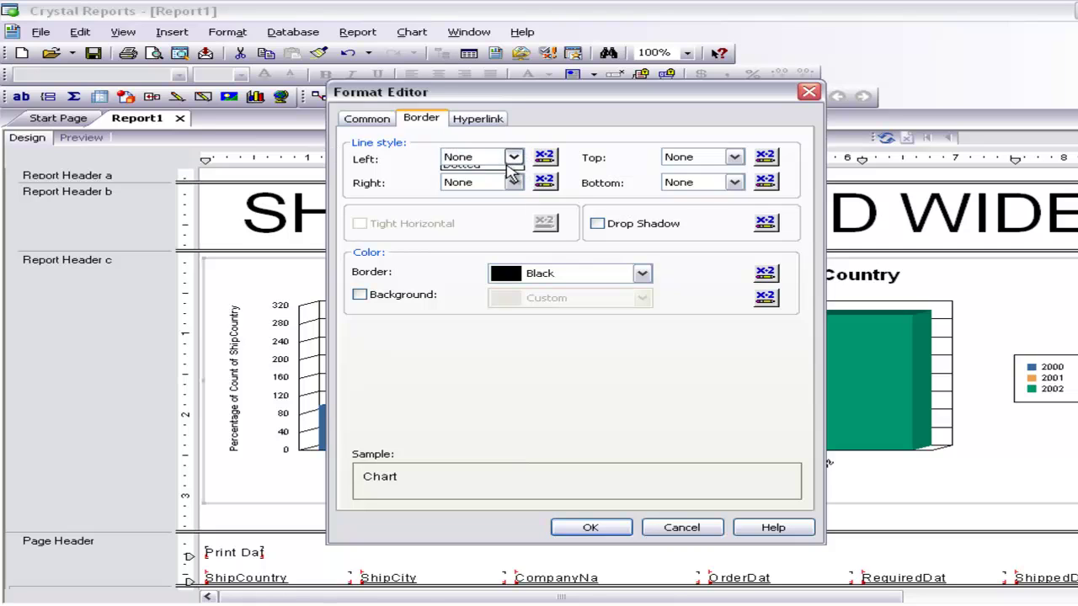
{"action": "left_click", "coordinate": [513, 162]}
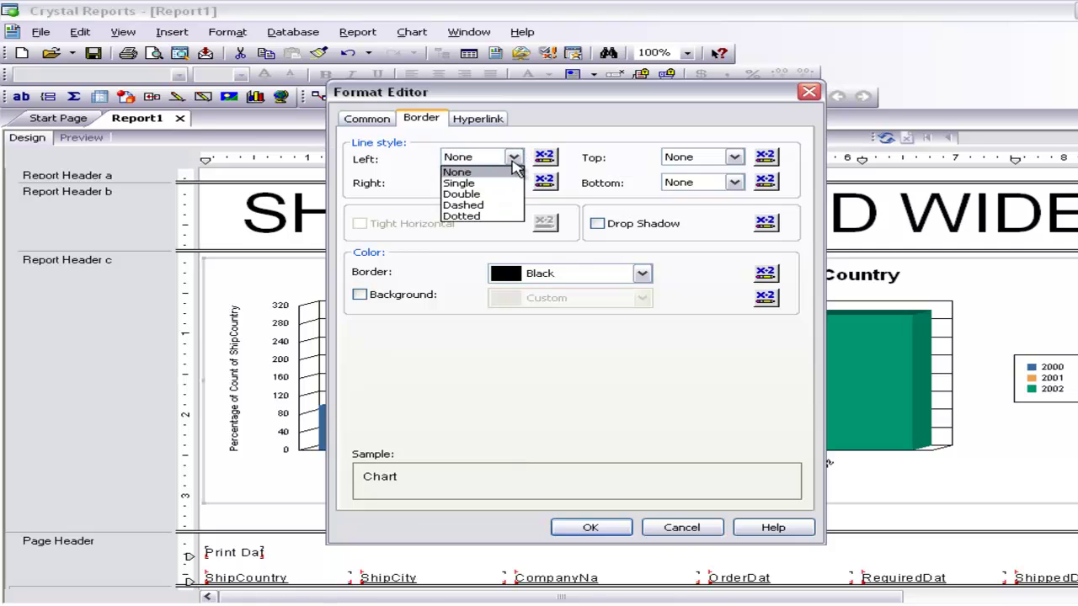
{"action": "left_click", "coordinate": [470, 183]}
{"action": "left_click", "coordinate": [513, 183]}
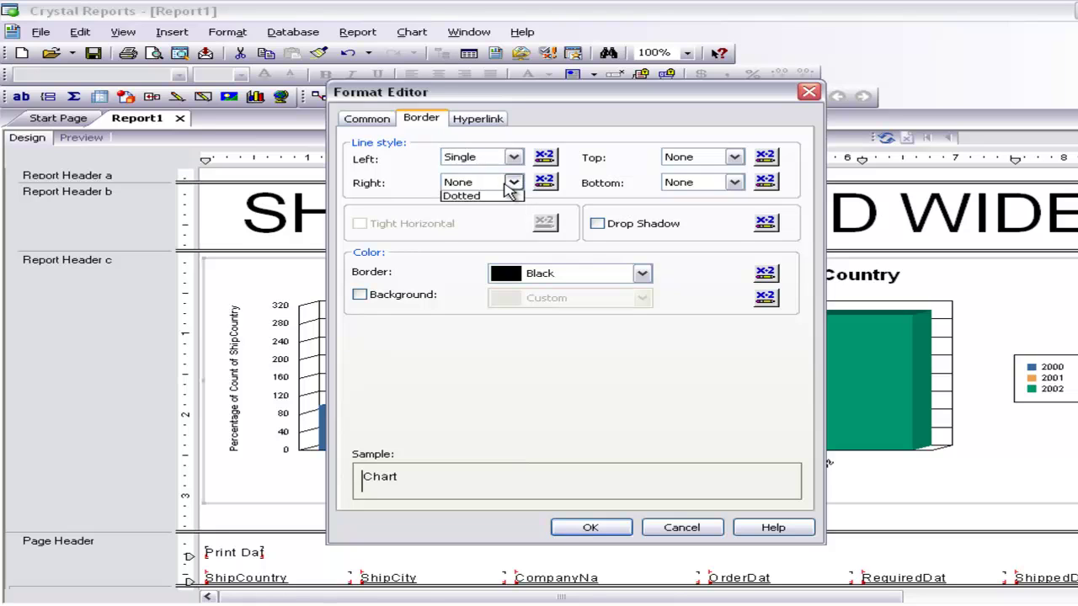
{"action": "left_click", "coordinate": [476, 216]}
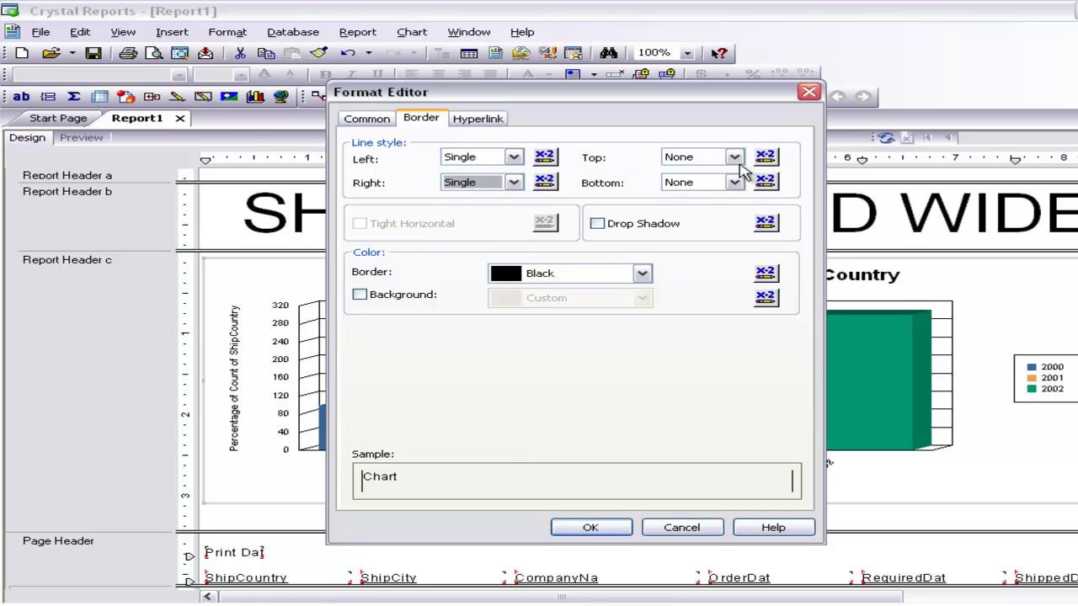
Set the chart's top and bottom border lines to Single and apply the formatting, keeping the border black without a background color.
{"action": "left_click", "coordinate": [734, 157]}
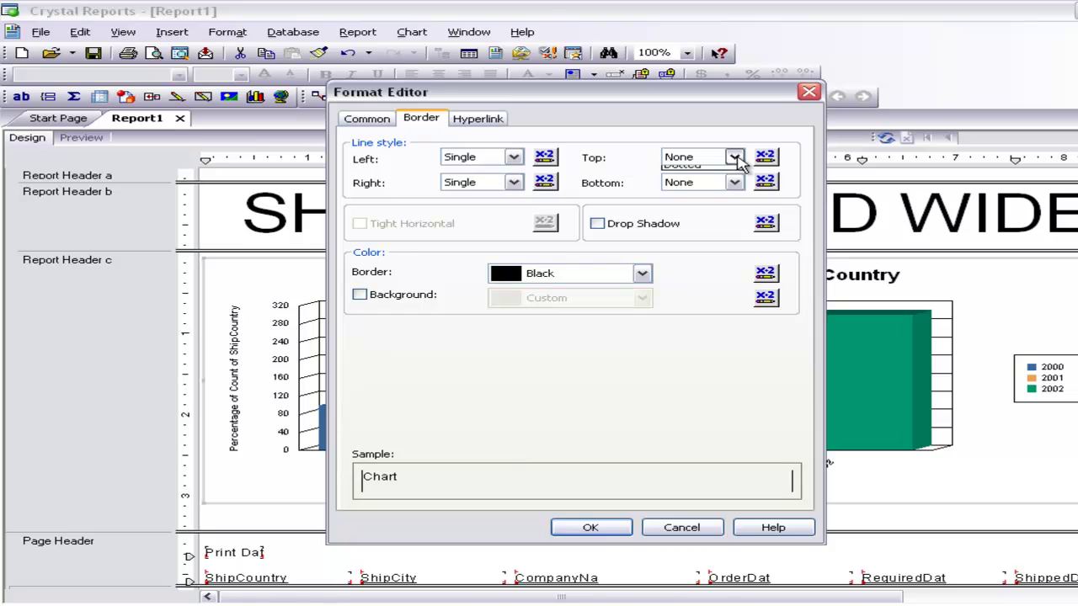
{"action": "left_click", "coordinate": [712, 184]}
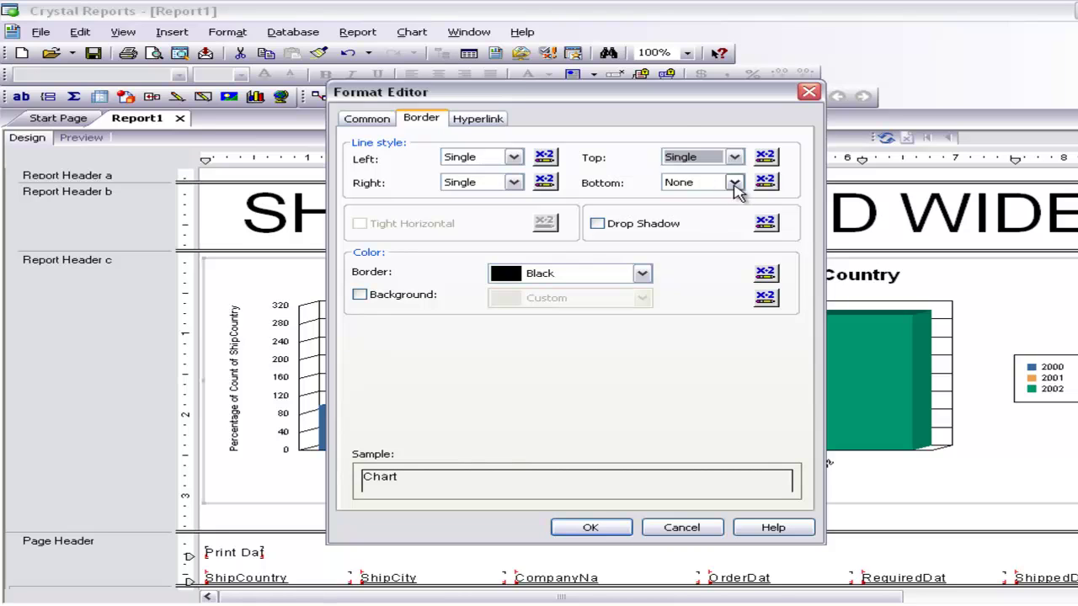
{"action": "left_click", "coordinate": [735, 182]}
{"action": "left_click", "coordinate": [699, 217]}
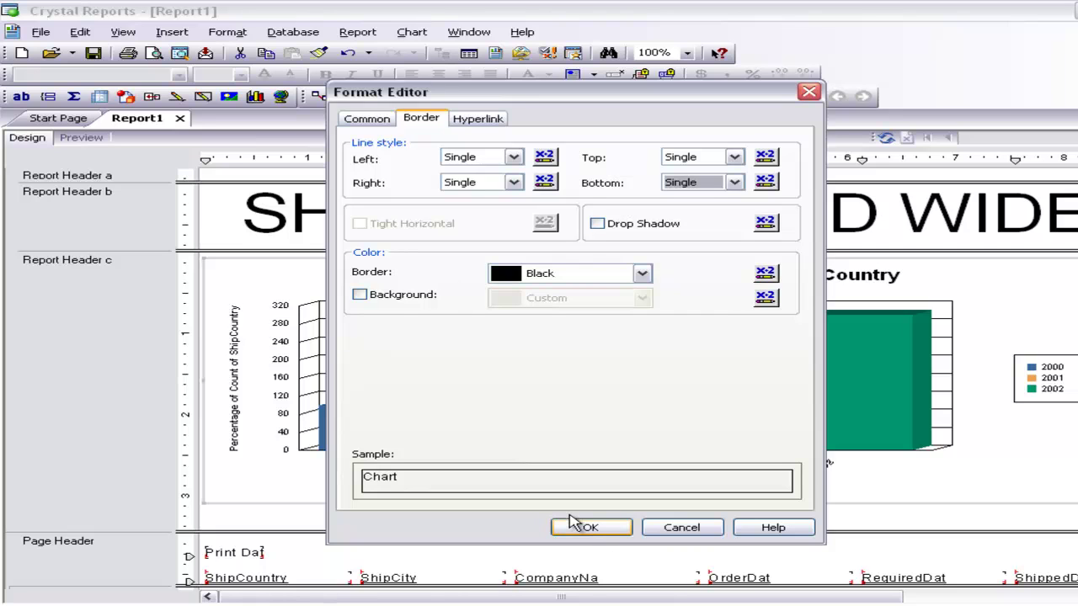
{"action": "left_click", "coordinate": [383, 301]}
{"action": "left_click", "coordinate": [383, 301]}
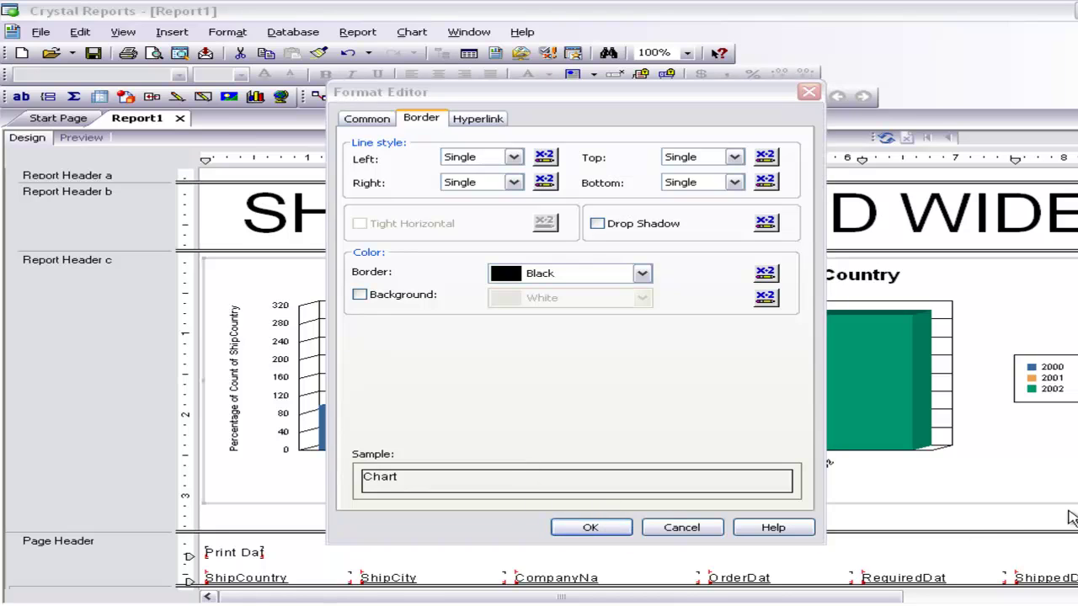
{"action": "left_click", "coordinate": [580, 528]}
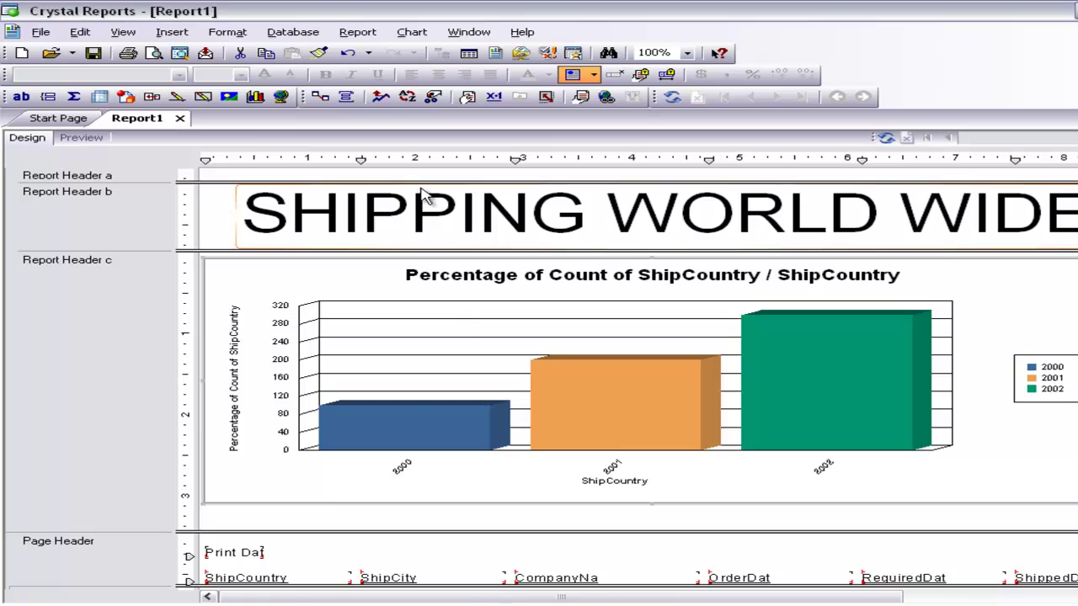
Open the bar chart's background formatting and fill the background with the bright yellow gradient.
{"action": "right_click", "coordinate": [372, 322]}
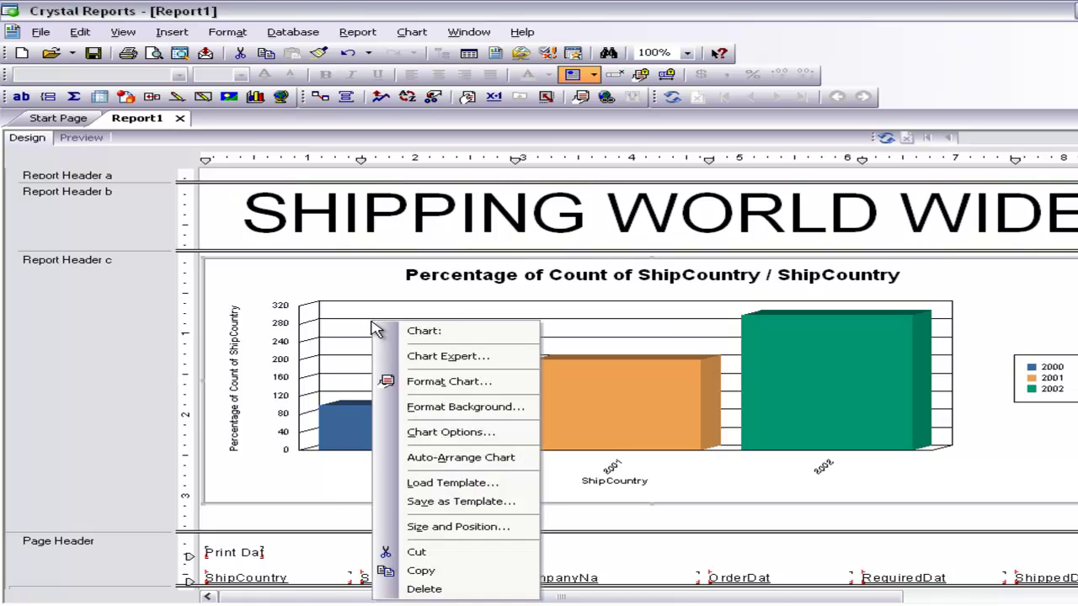
{"action": "left_click", "coordinate": [449, 409]}
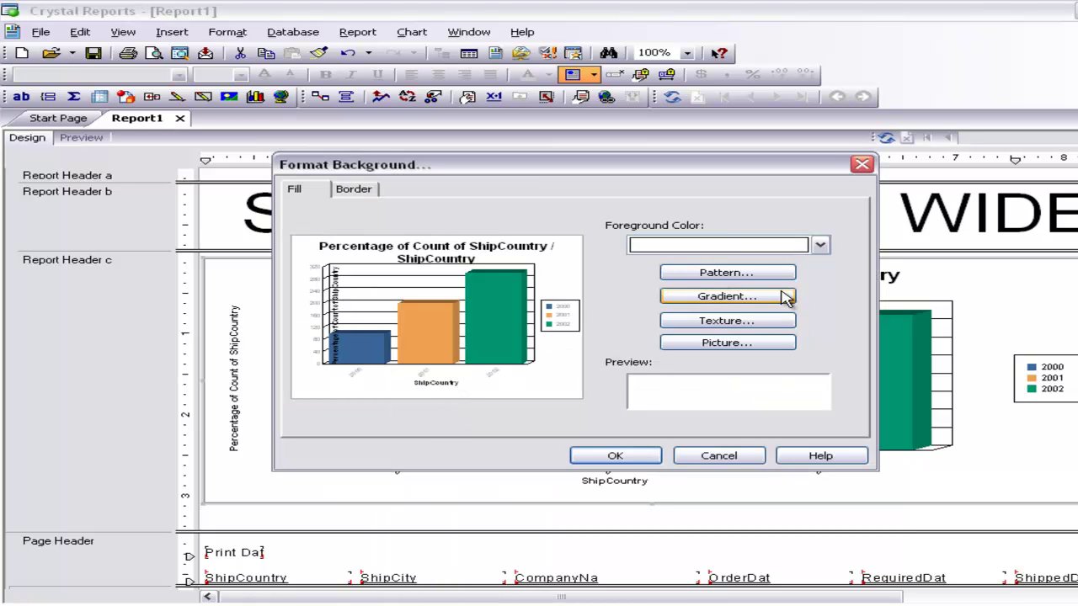
{"action": "left_click", "coordinate": [729, 306]}
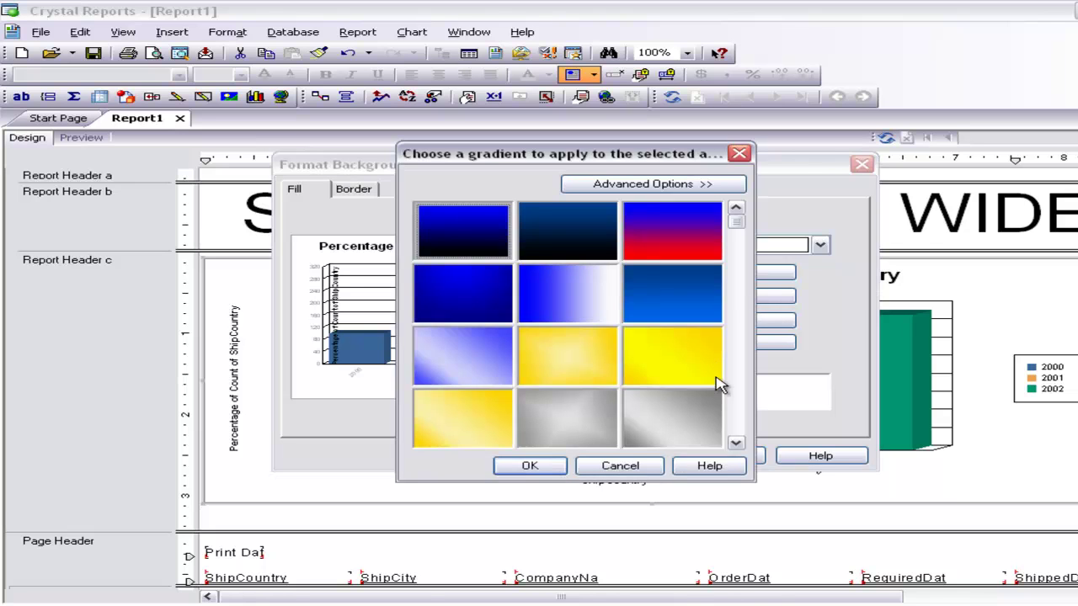
{"action": "left_click", "coordinate": [711, 392]}
{"action": "left_click", "coordinate": [692, 362]}
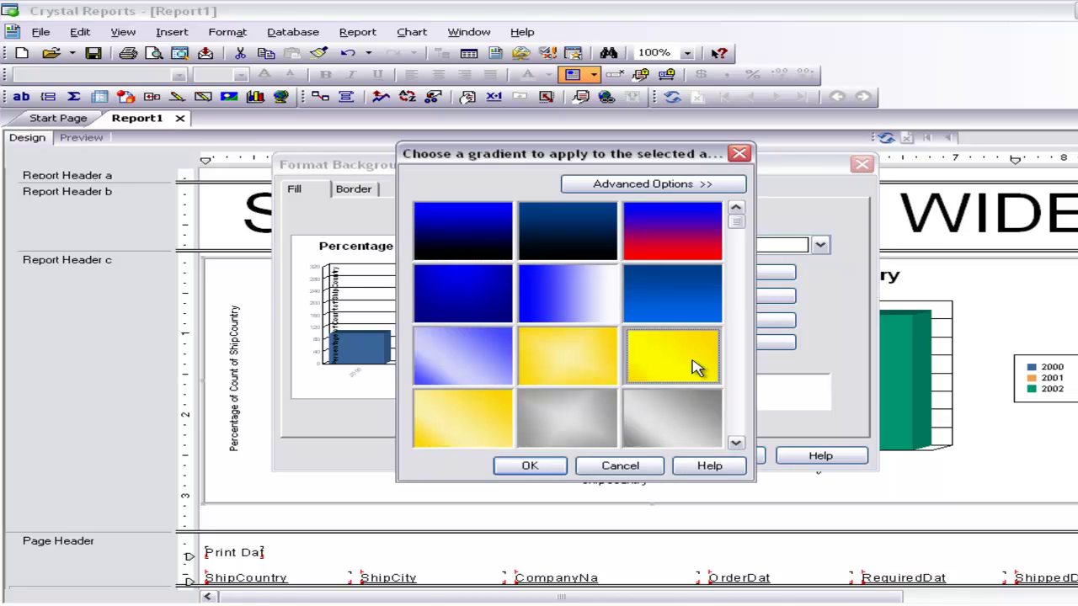
{"action": "left_click", "coordinate": [532, 467]}
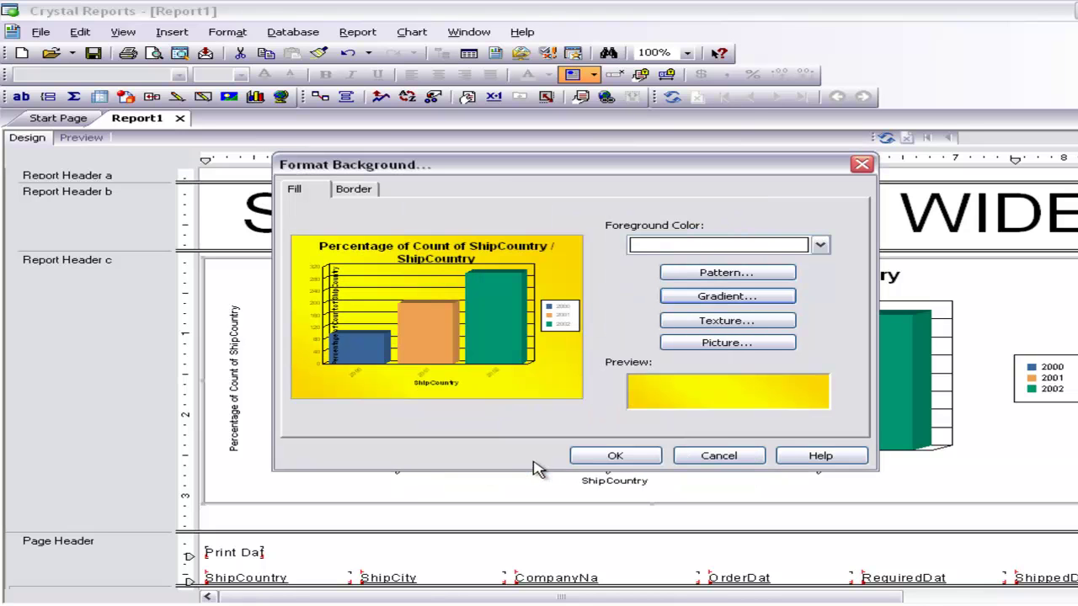
Change the chart's background fill to the pink-to-lavender gradient, apply it and preview the report.
{"action": "left_click", "coordinate": [717, 298]}
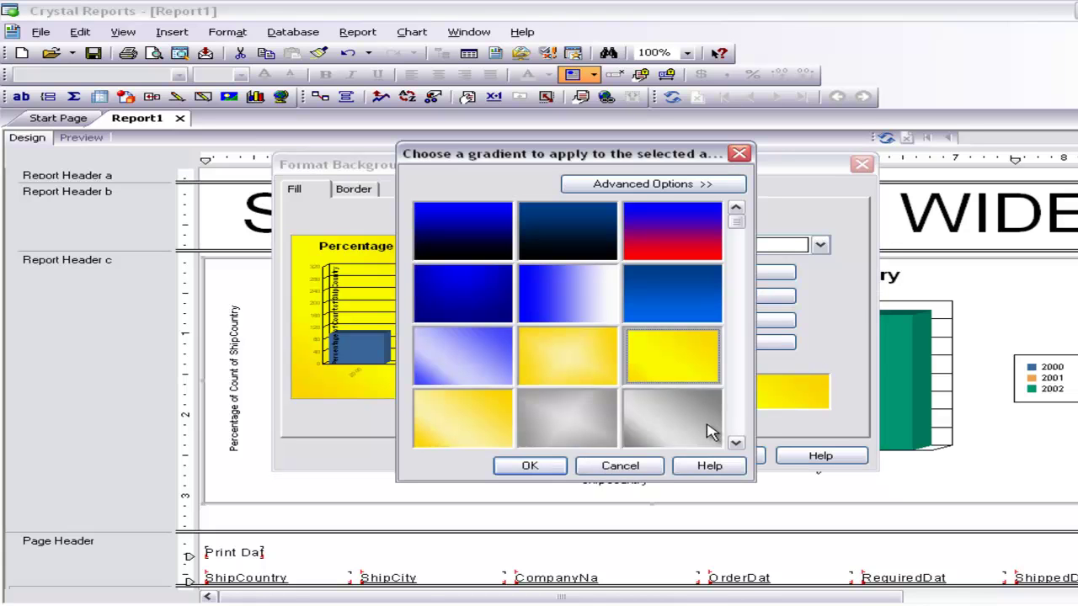
{"action": "left_click", "coordinate": [737, 441]}
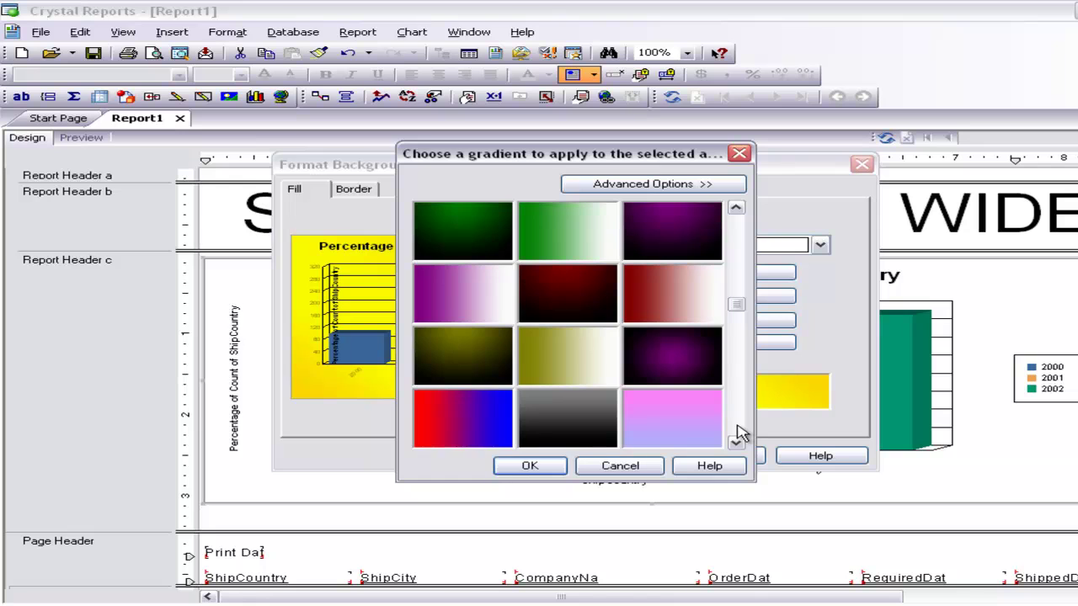
{"action": "left_click", "coordinate": [679, 438]}
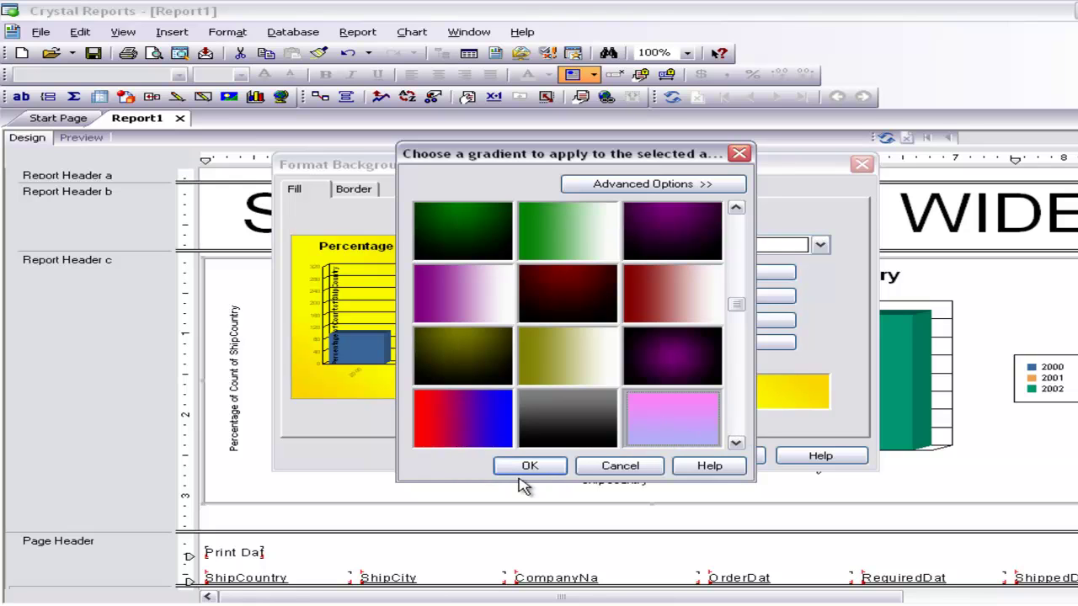
{"action": "left_click", "coordinate": [530, 446]}
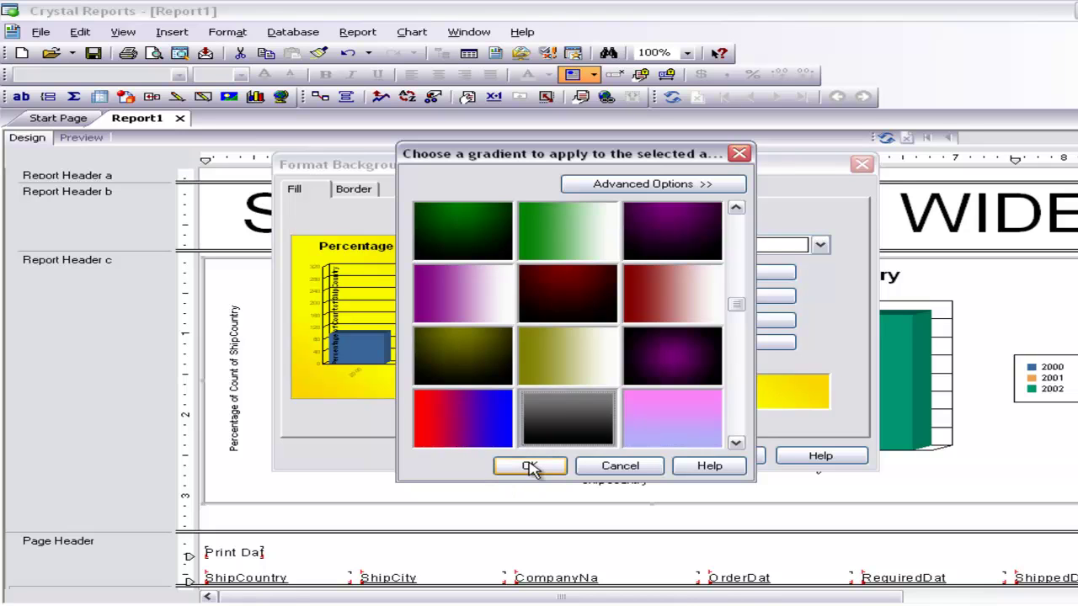
{"action": "left_click", "coordinate": [702, 434]}
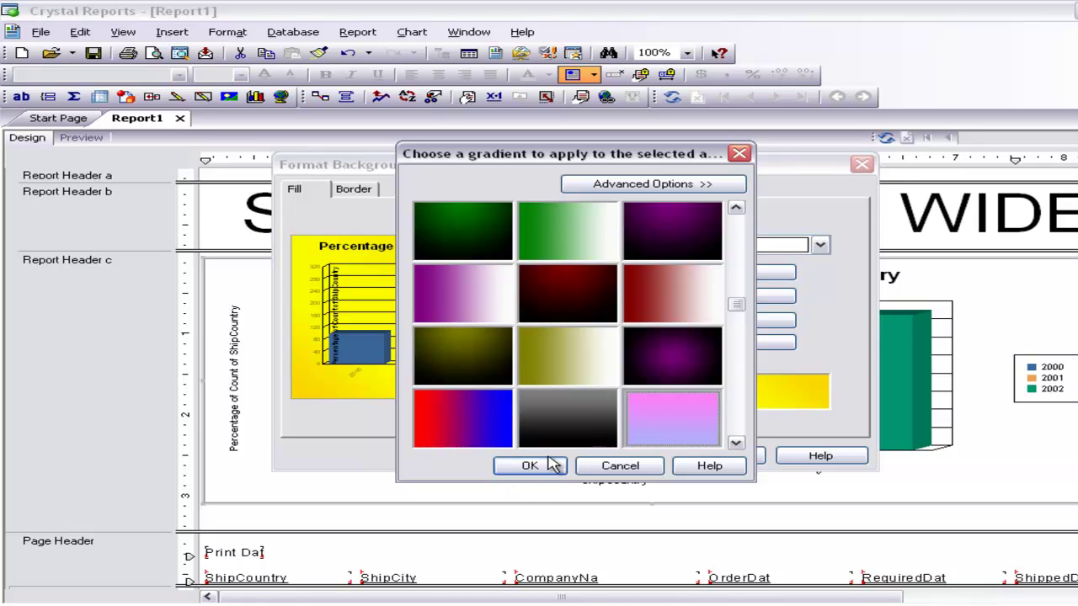
{"action": "left_click", "coordinate": [546, 466]}
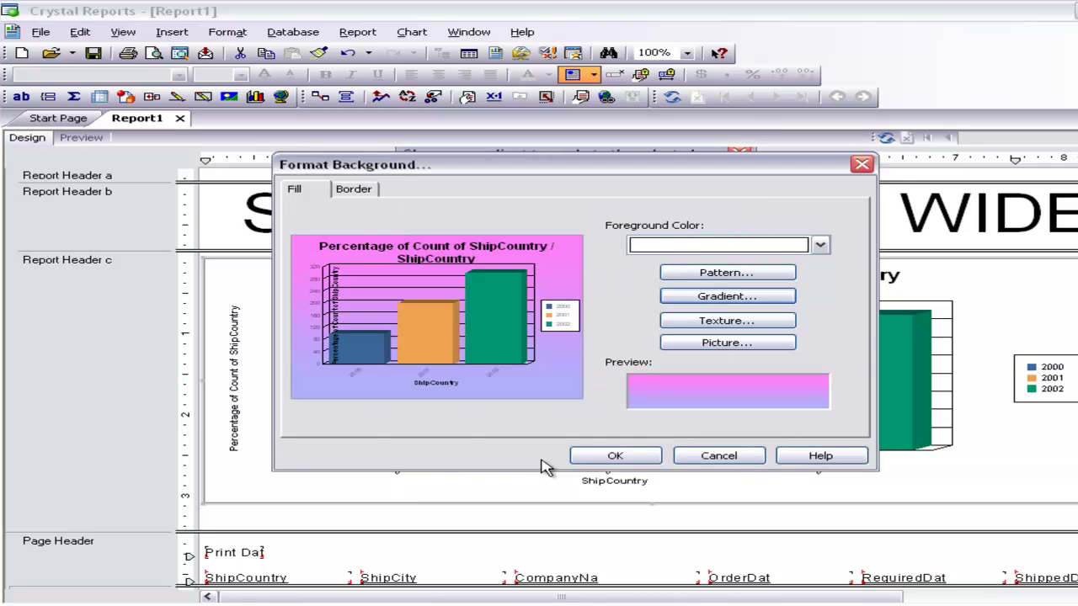
{"action": "left_click", "coordinate": [608, 455]}
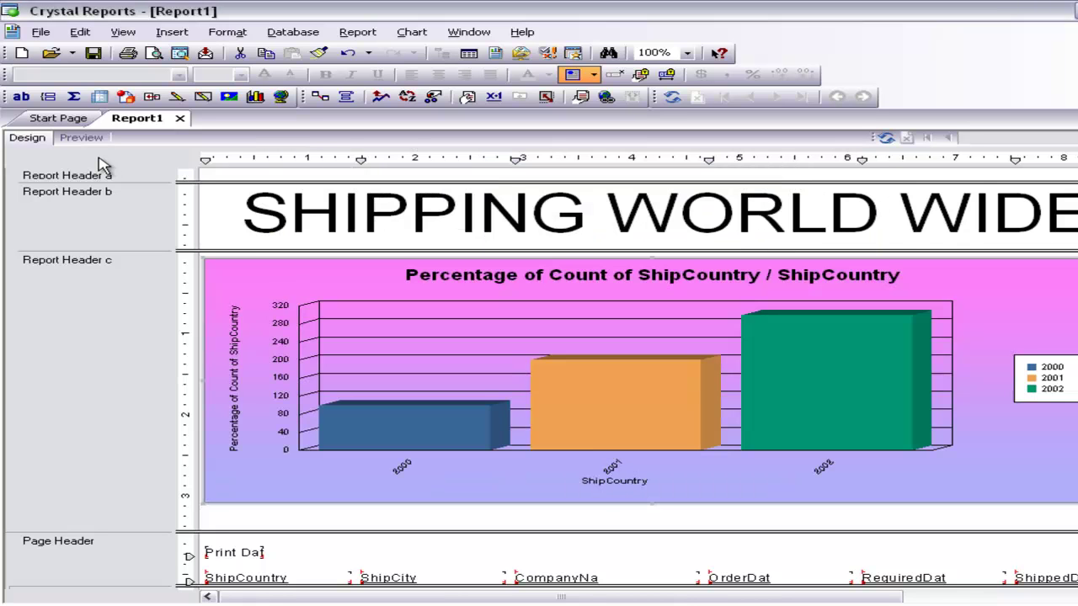
{"action": "left_click", "coordinate": [81, 137]}
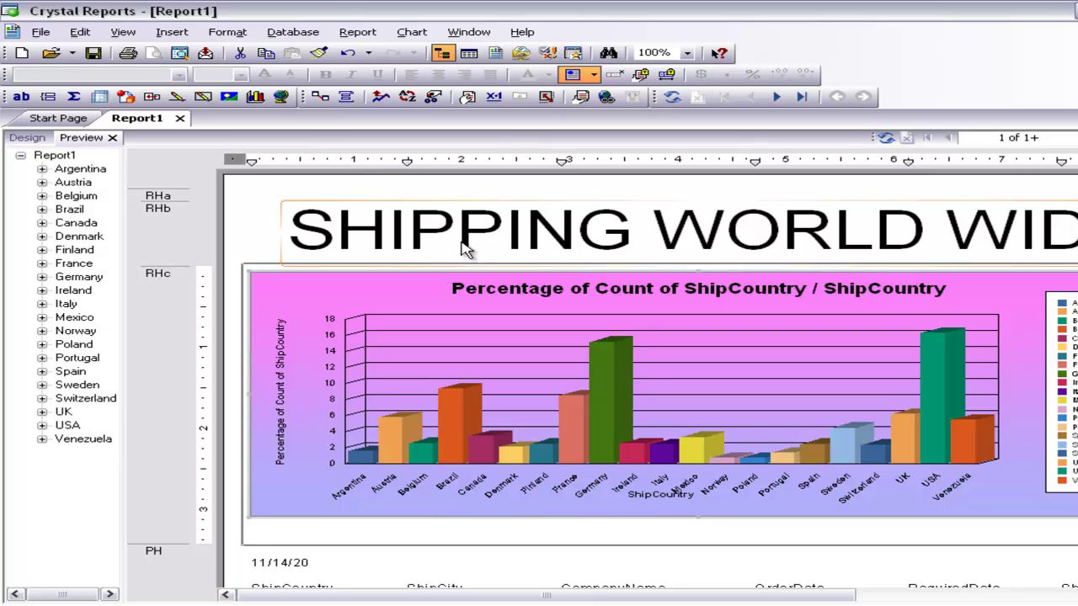
In the design view, add a text object about 1.7 inches wide reading Graph below the chart's 2002 bar and make it bold.
{"action": "left_click", "coordinate": [25, 140]}
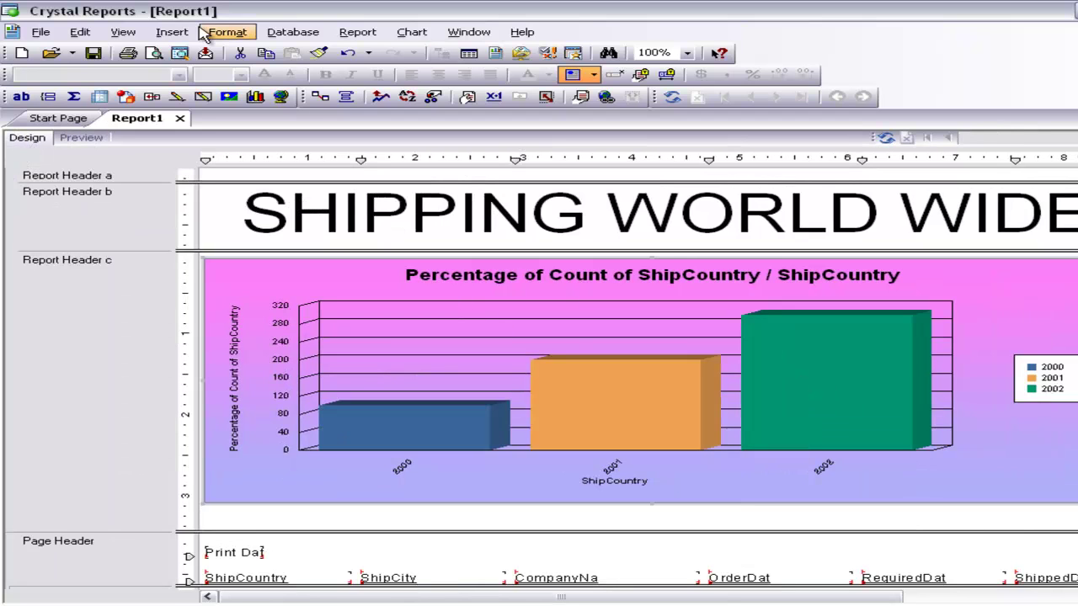
{"action": "left_click", "coordinate": [171, 33]}
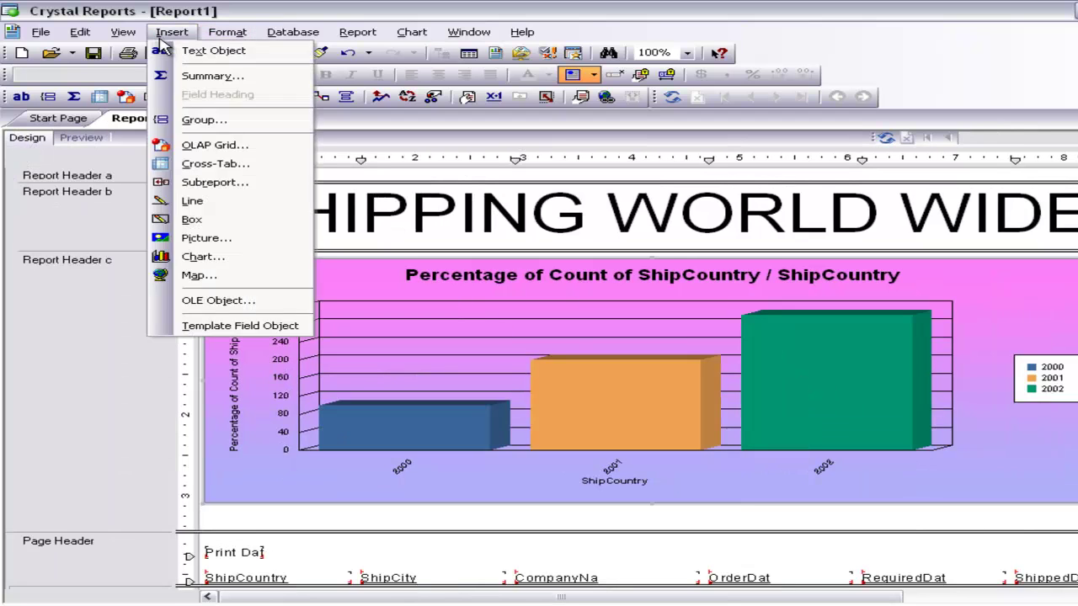
{"action": "left_click", "coordinate": [202, 51]}
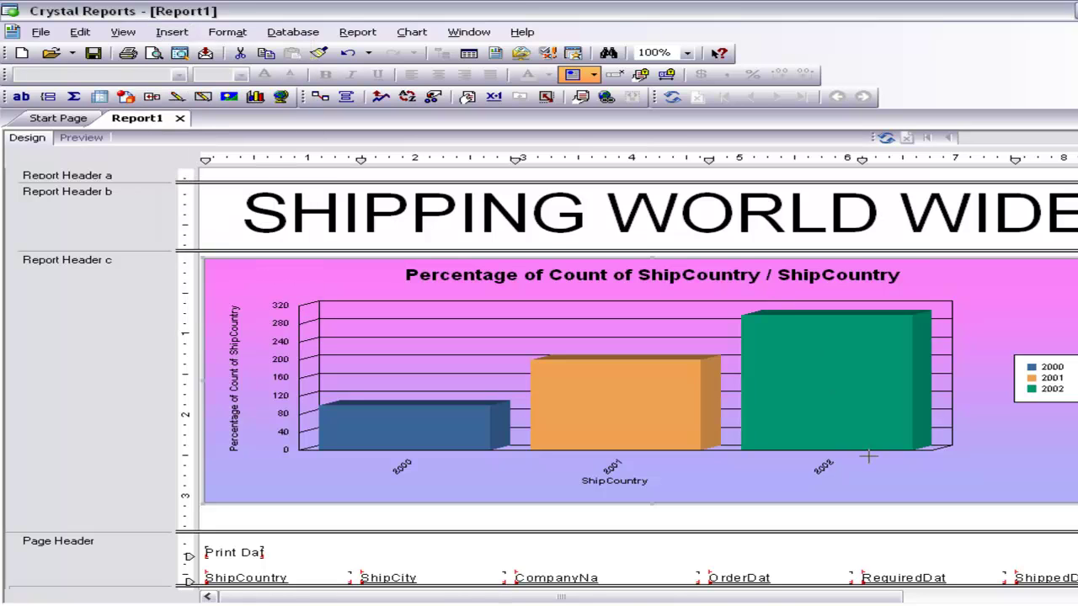
{"action": "left_click_drag", "start_coordinate": [861, 461], "coordinate": [1046, 479]}
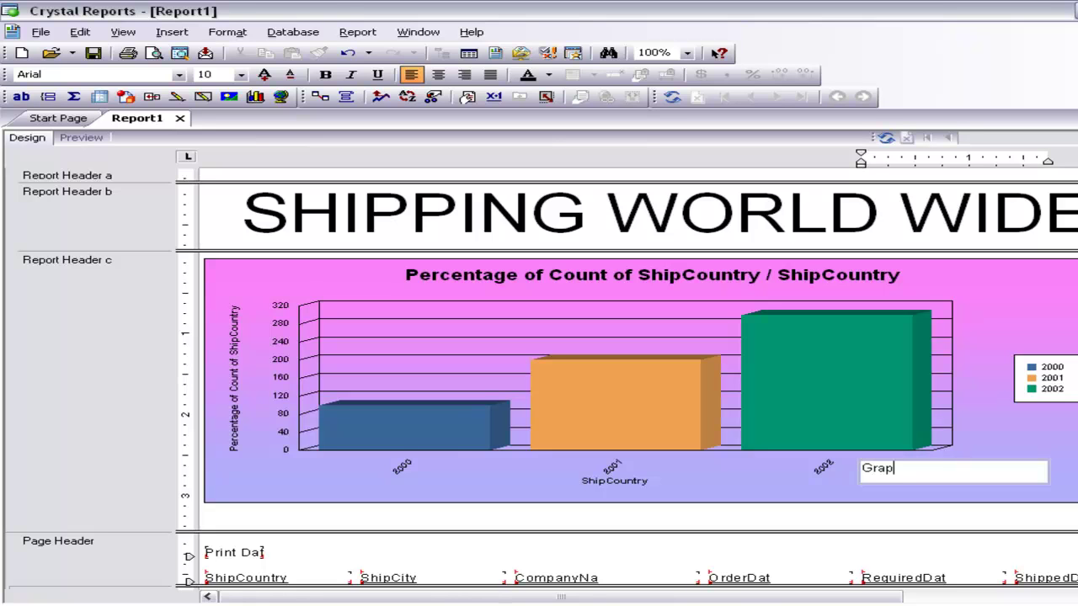
{"action": "left_click", "coordinate": [762, 470]}
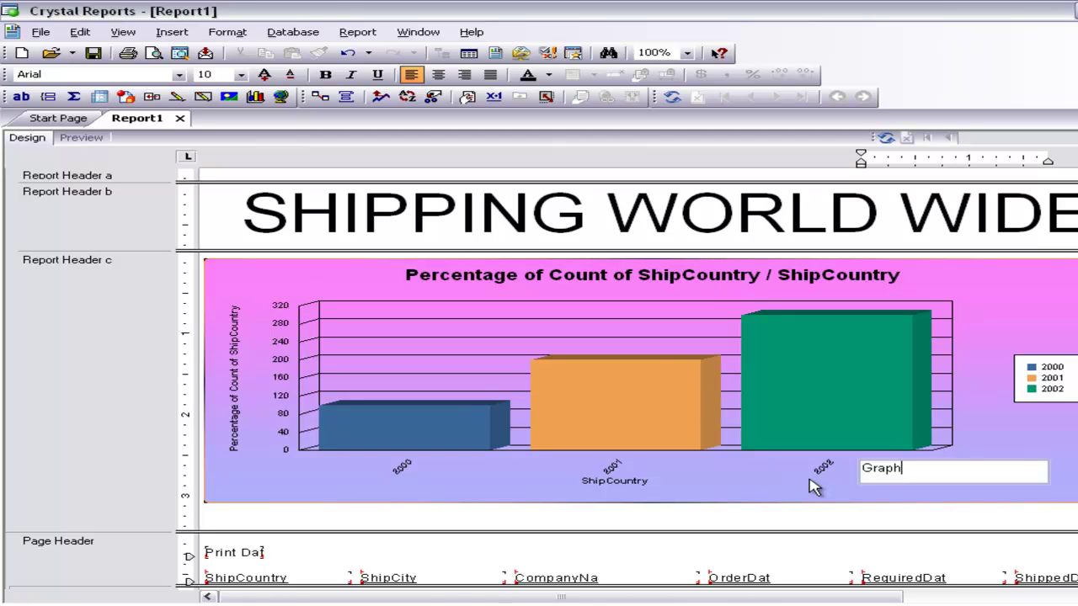
{"action": "left_click", "coordinate": [712, 562]}
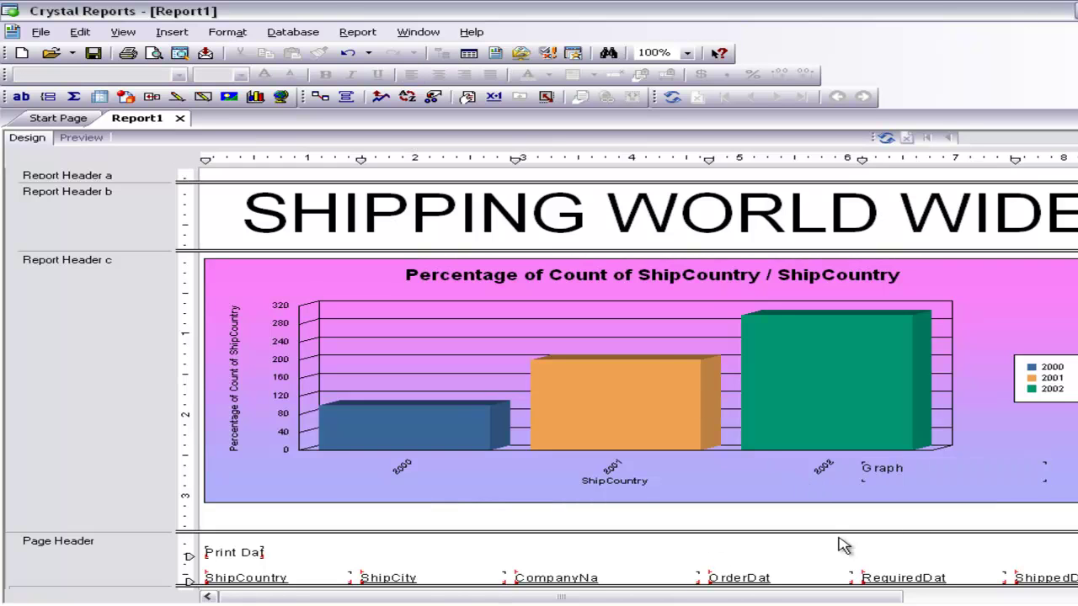
{"action": "left_click", "coordinate": [934, 476]}
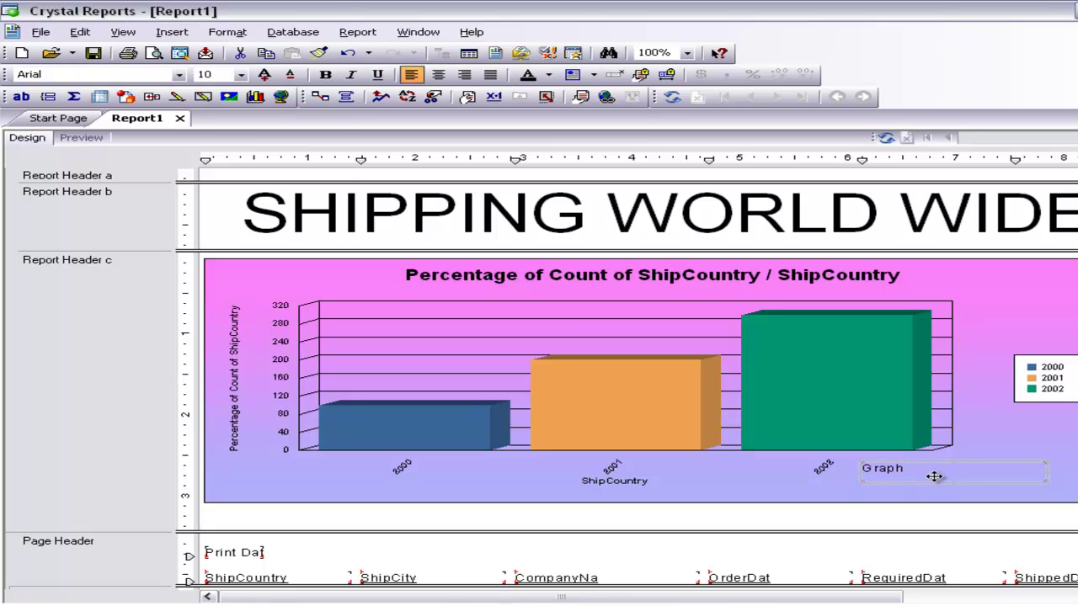
{"action": "left_click", "coordinate": [325, 74]}
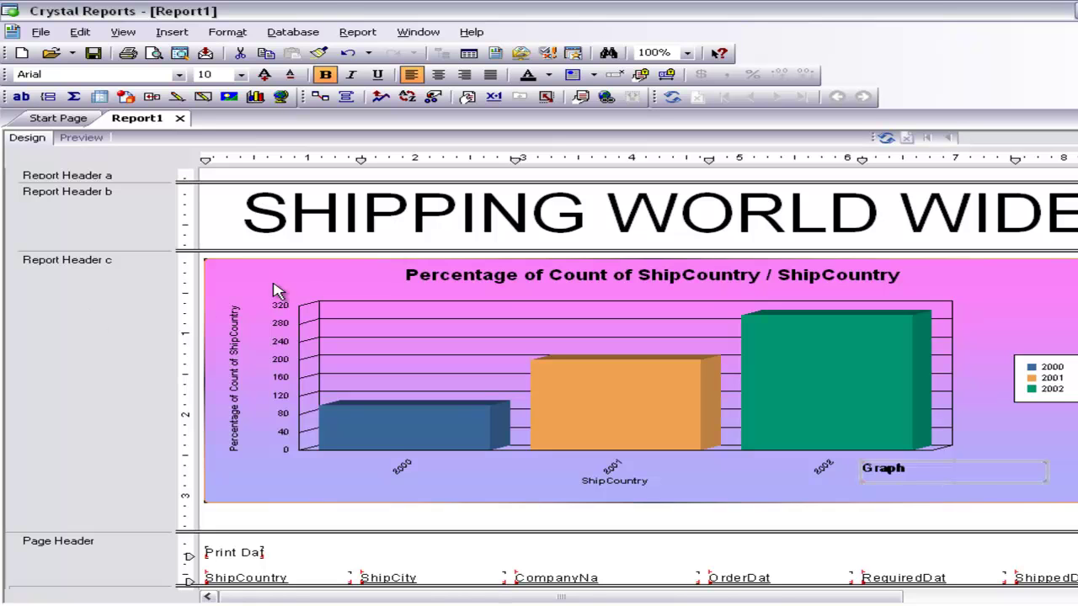
Set the SHIPPING WORLD WIDE picture's hyperlink type to An E-mail Address and apply the formatting.
{"action": "right_click", "coordinate": [410, 217]}
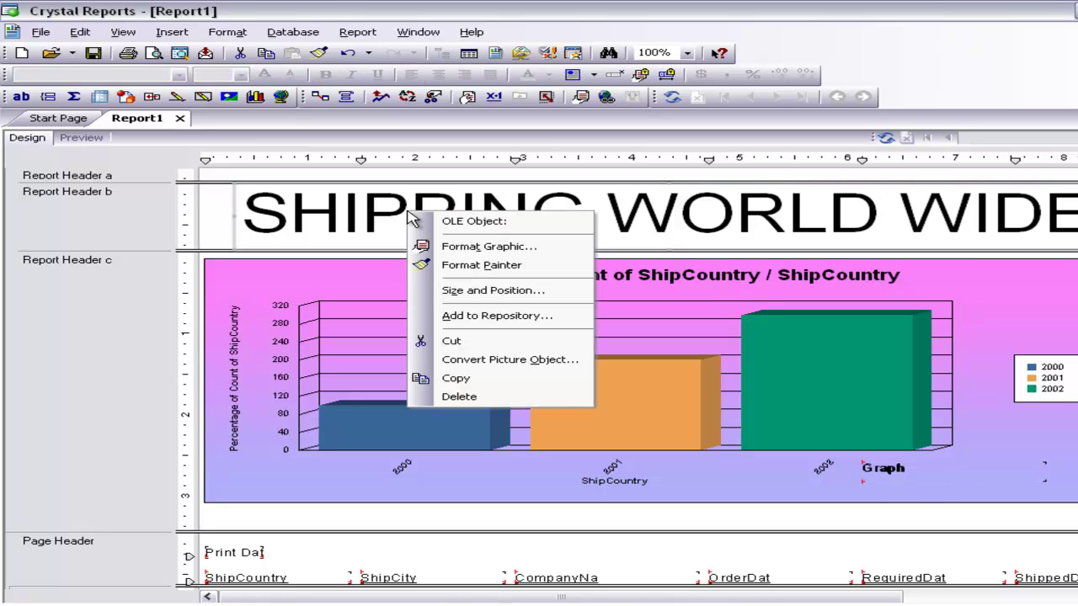
{"action": "left_click", "coordinate": [508, 251]}
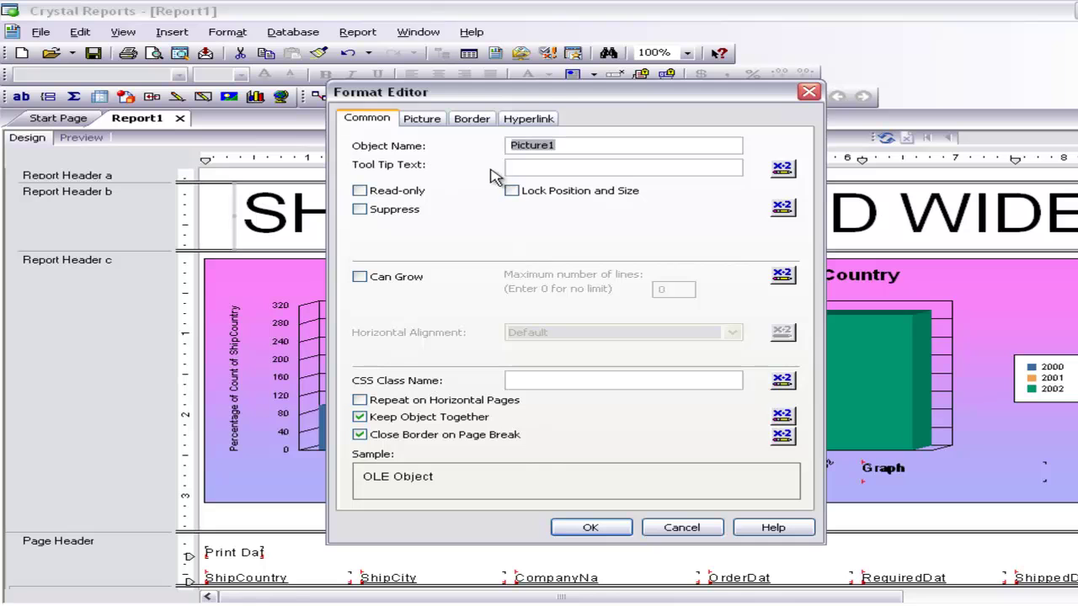
{"action": "left_click", "coordinate": [535, 120]}
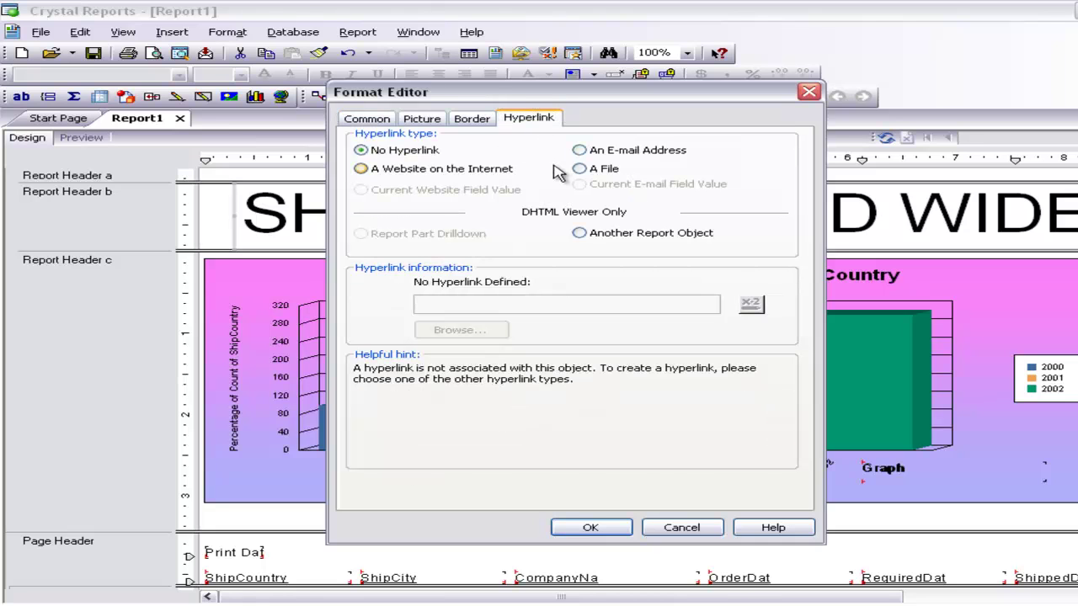
{"action": "left_click", "coordinate": [601, 149]}
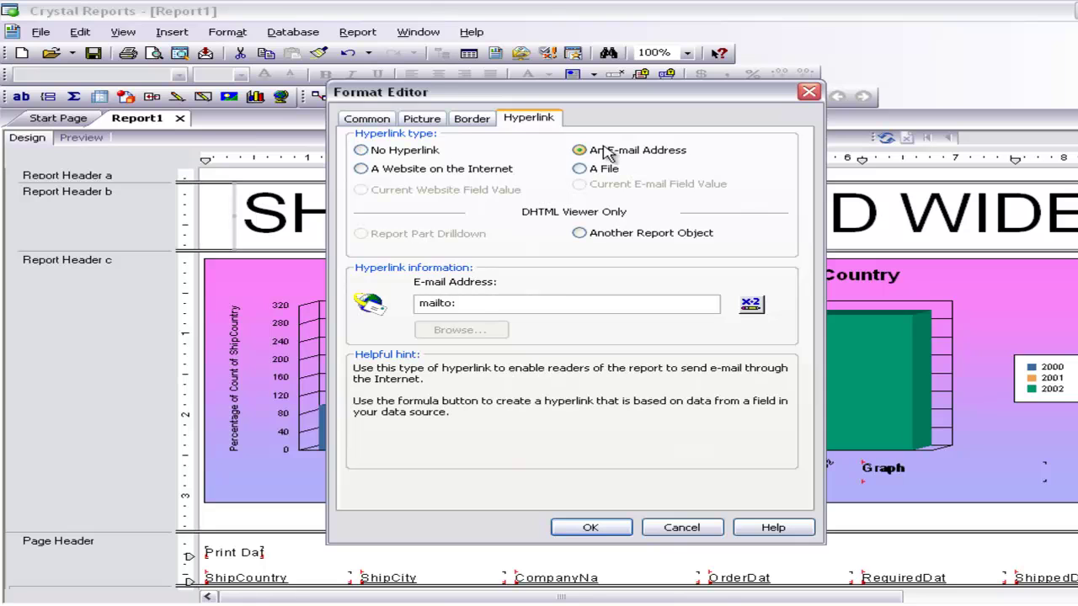
{"action": "left_click", "coordinate": [483, 303]}
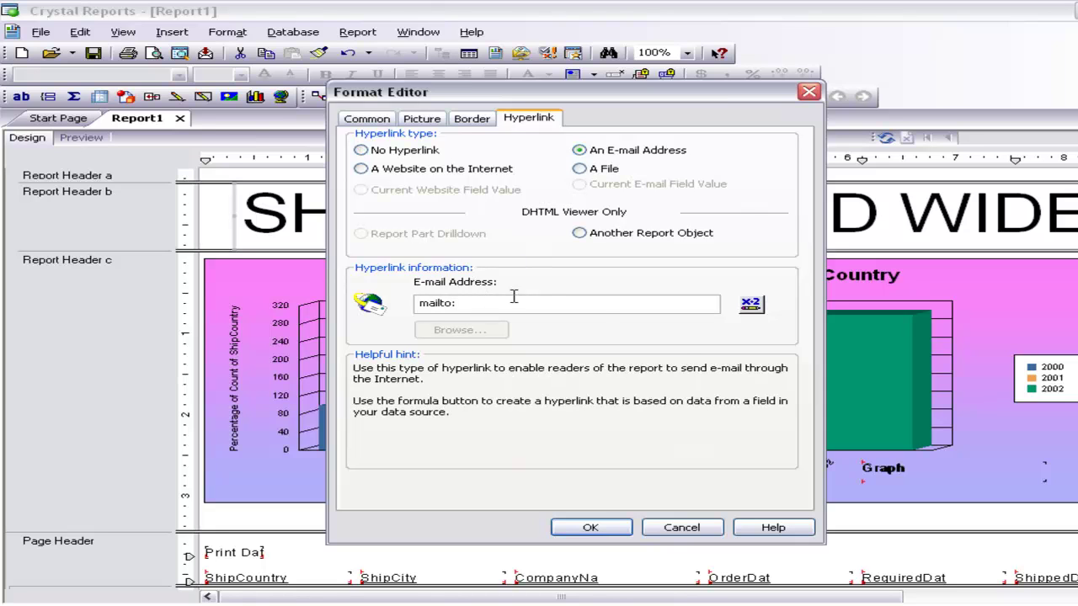
{"action": "left_click", "coordinate": [589, 528]}
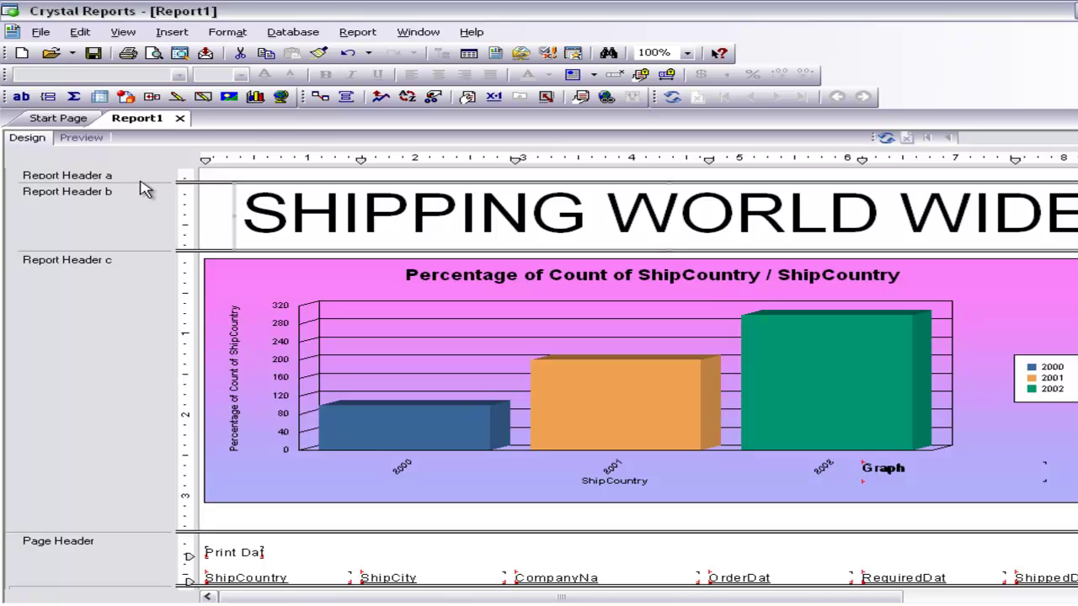
Enlarge Report Header a and add a text object about 7.3 inches wide reading WORLD WIDE REPORT in bold, centered 28-point Arial.
{"action": "left_click_drag", "start_coordinate": [237, 181], "coordinate": [242, 229]}
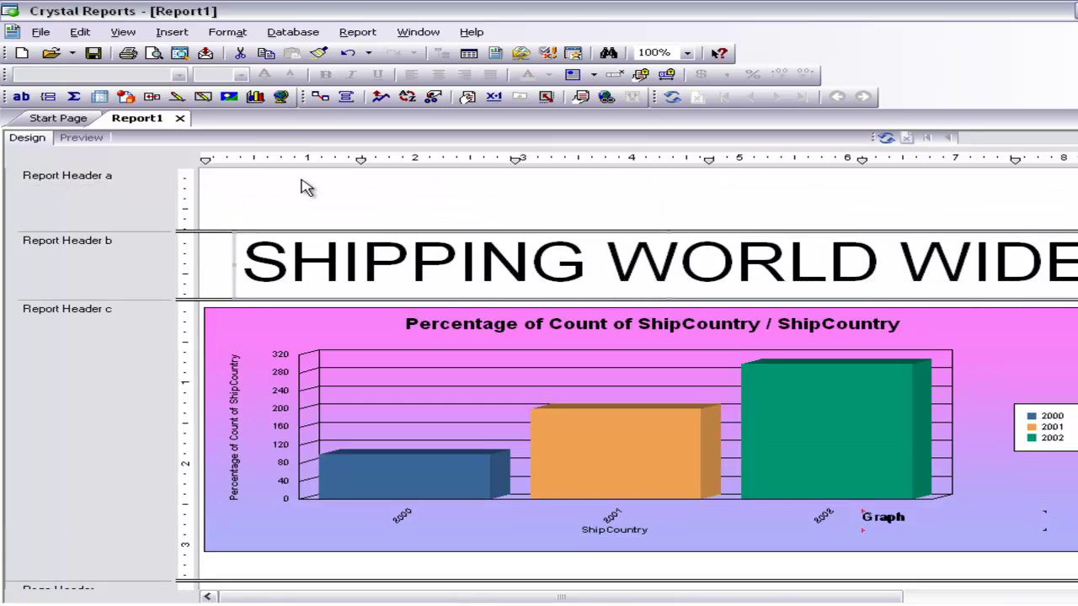
{"action": "left_click", "coordinate": [169, 35]}
{"action": "left_click", "coordinate": [213, 50]}
{"action": "left_click_drag", "start_coordinate": [245, 182], "coordinate": [1039, 217]}
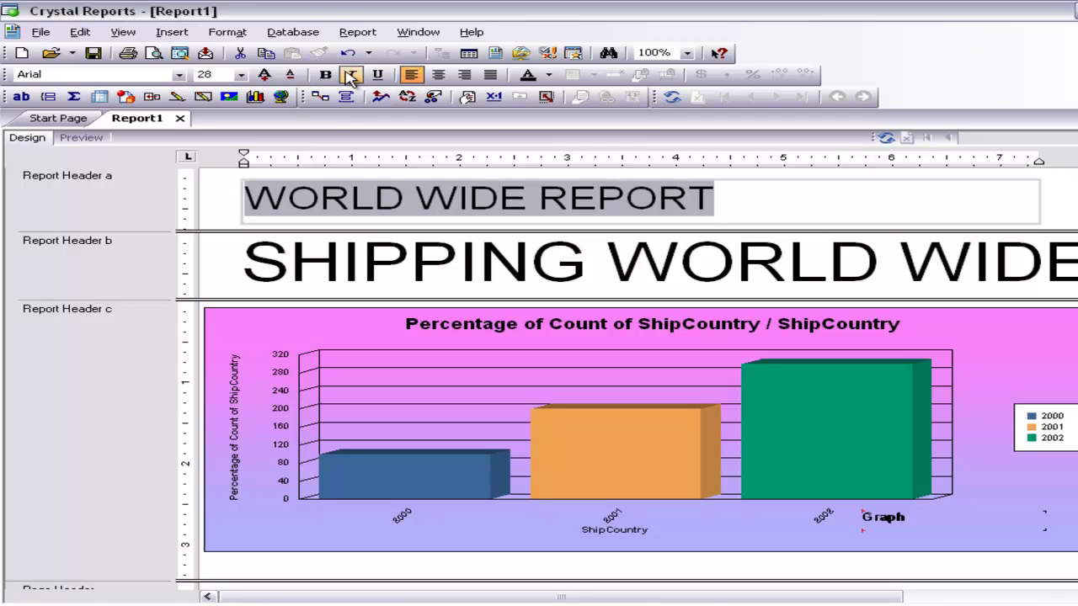
{"action": "left_click", "coordinate": [325, 74]}
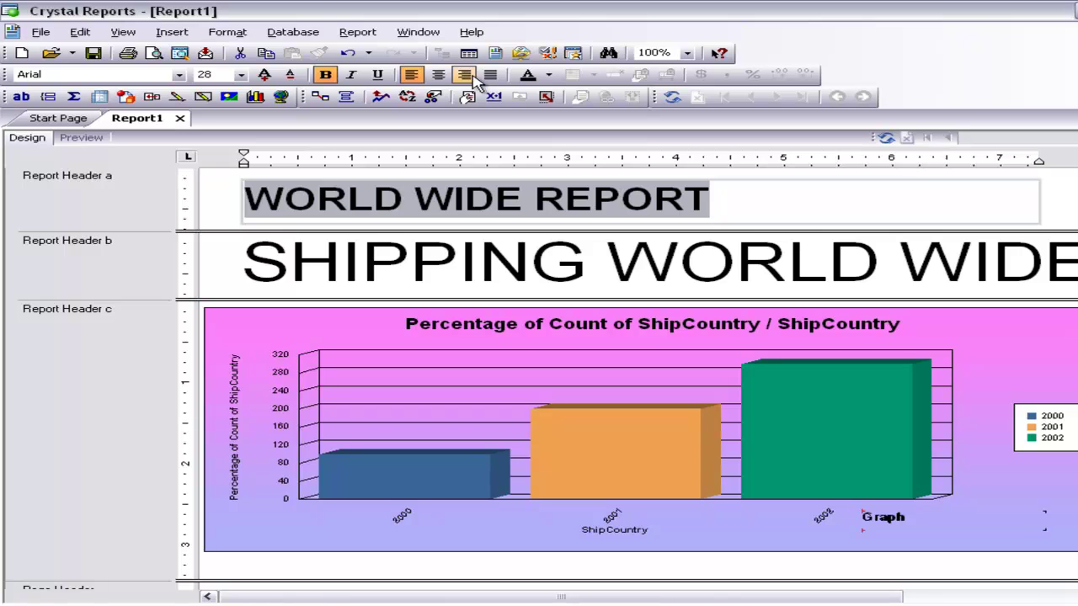
{"action": "left_click", "coordinate": [438, 74]}
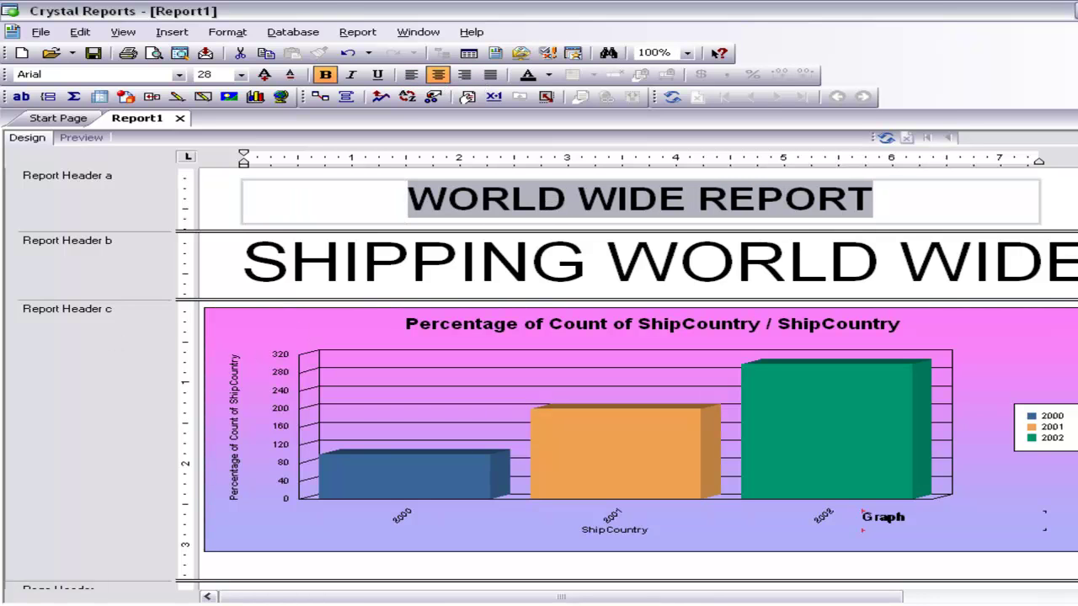
Save the report as ReportGRAPH on Local Disk (C:) and preview it.
{"action": "left_click", "coordinate": [41, 32]}
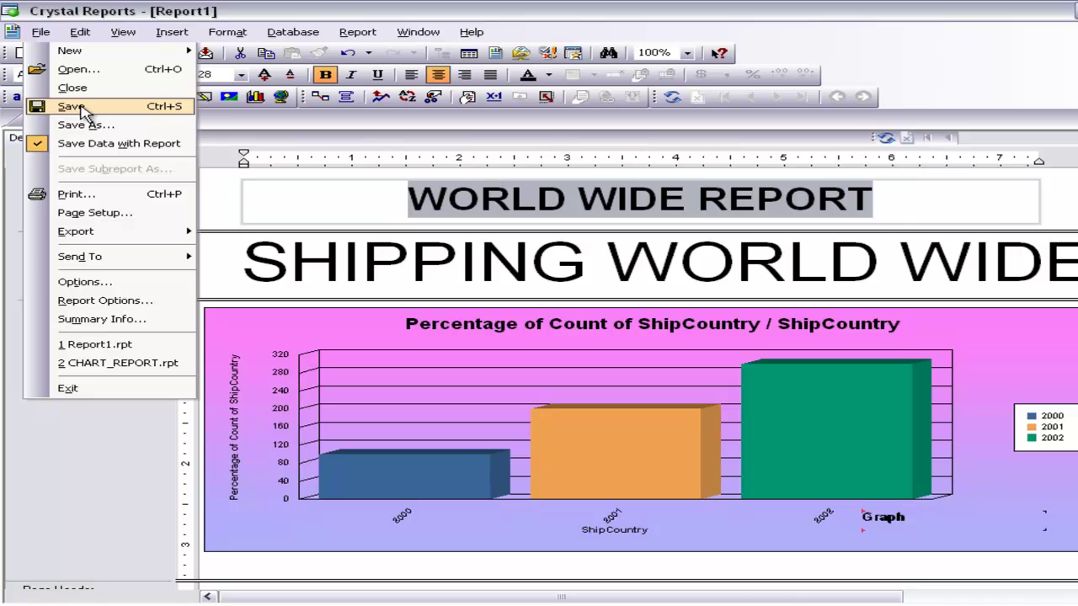
{"action": "left_click", "coordinate": [80, 107]}
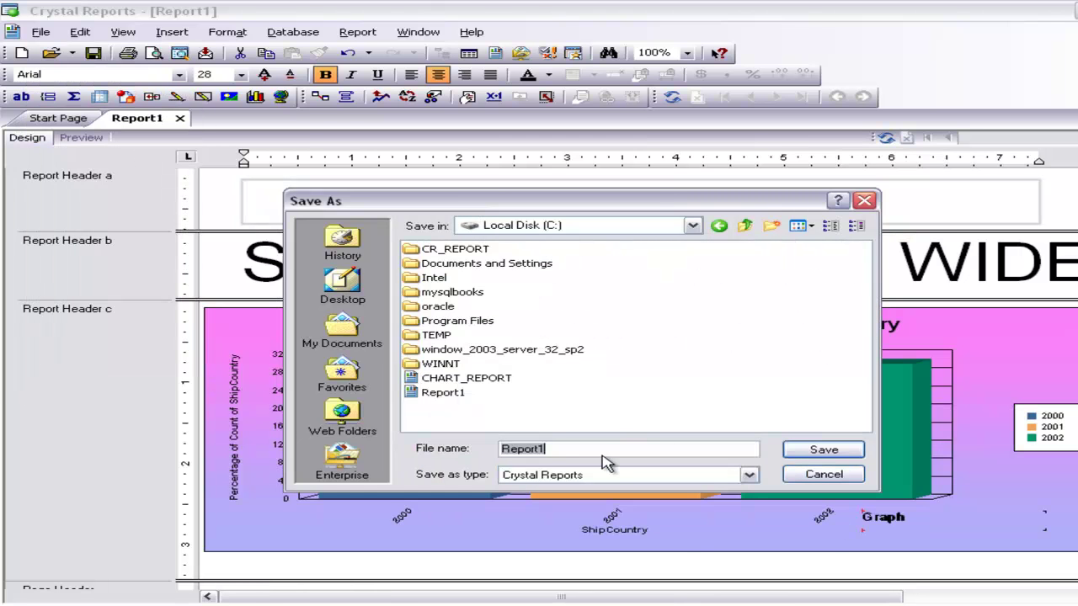
{"action": "left_click", "coordinate": [607, 455]}
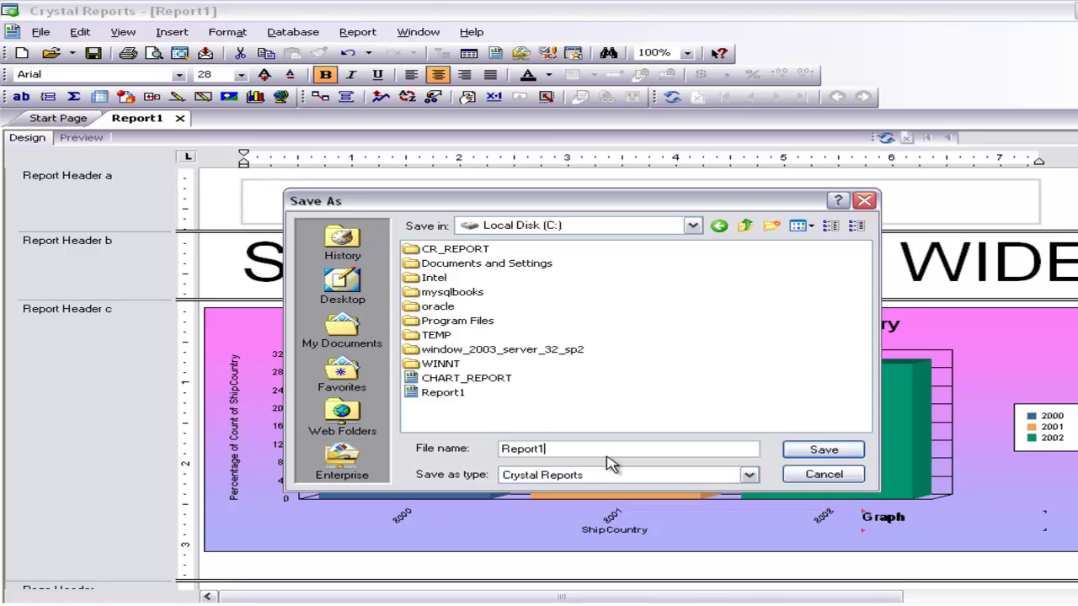
{"action": "key", "text": "BackSpace"}
{"action": "type", "text": "fo"}
{"action": "key", "text": "BackSpace"}
{"action": "key", "text": "BackSpace"}
{"action": "type", "text": "GRAPH"}
{"action": "key", "text": "Return"}
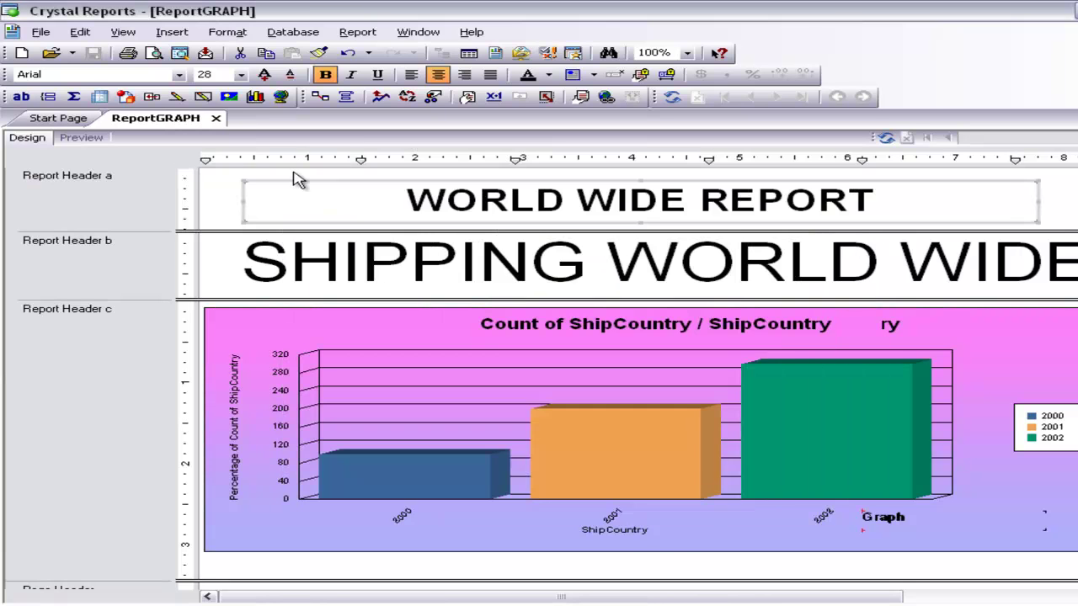
{"action": "left_click", "coordinate": [71, 138]}
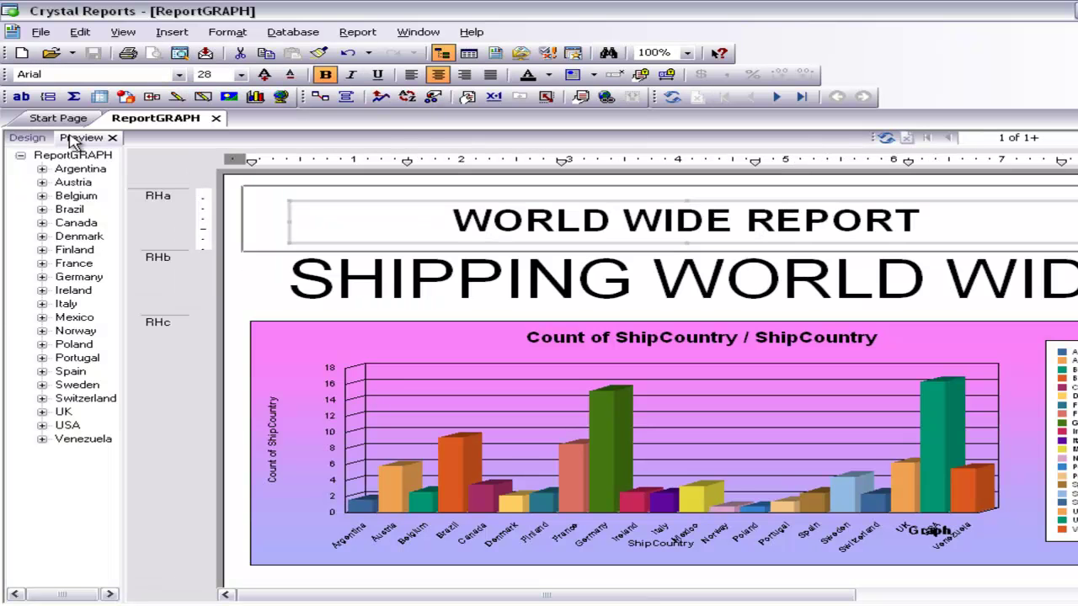